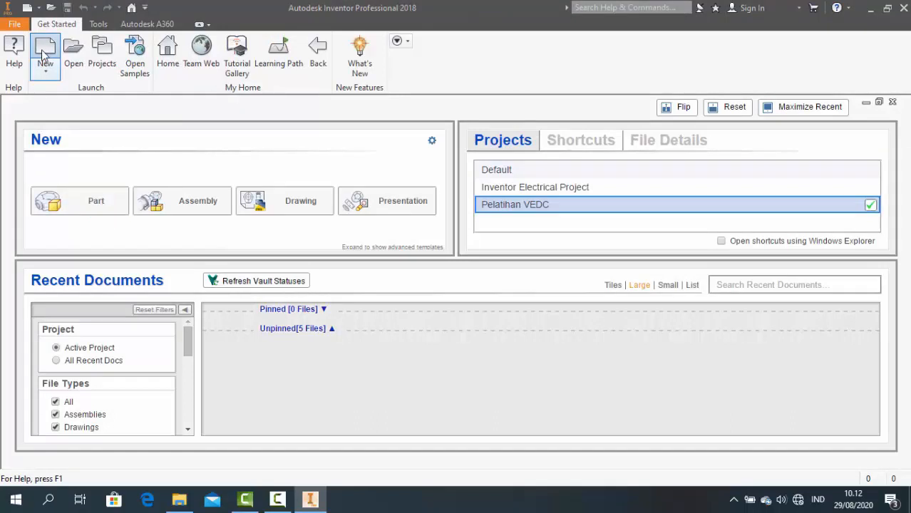
- Create a new part from the Standard (mm).ipt template and start a 2D sketch on the XY plane
click(41, 49)
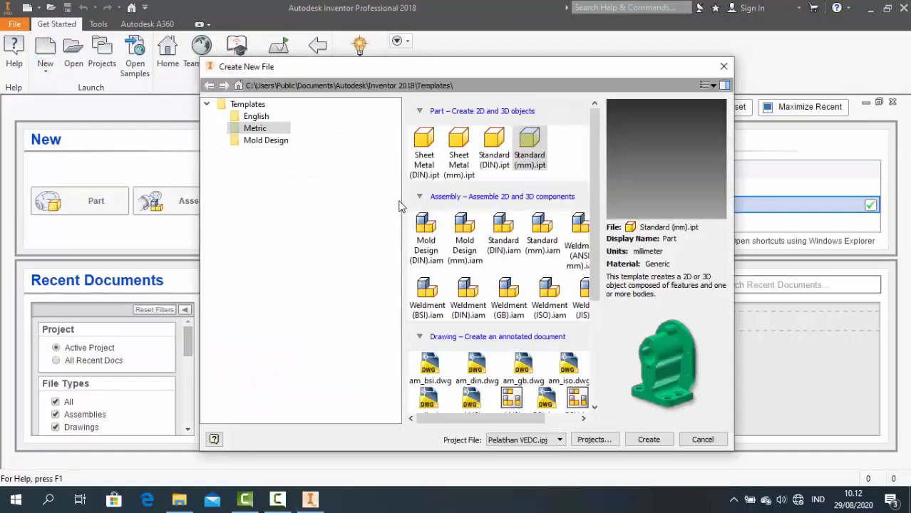
double_click(527, 156)
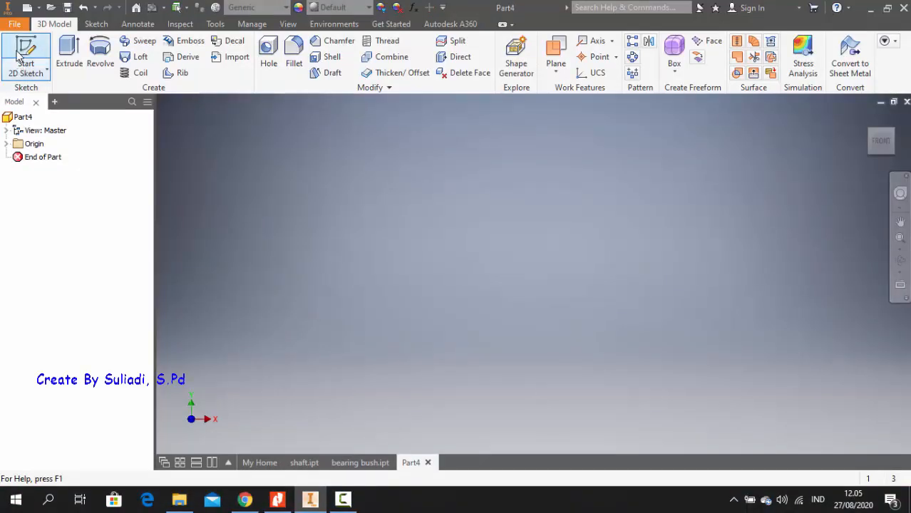
click(20, 56)
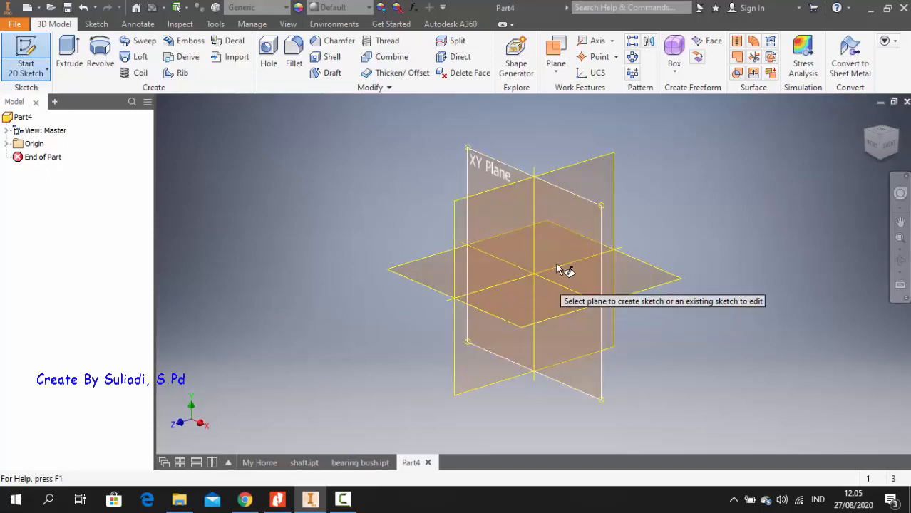
click(570, 253)
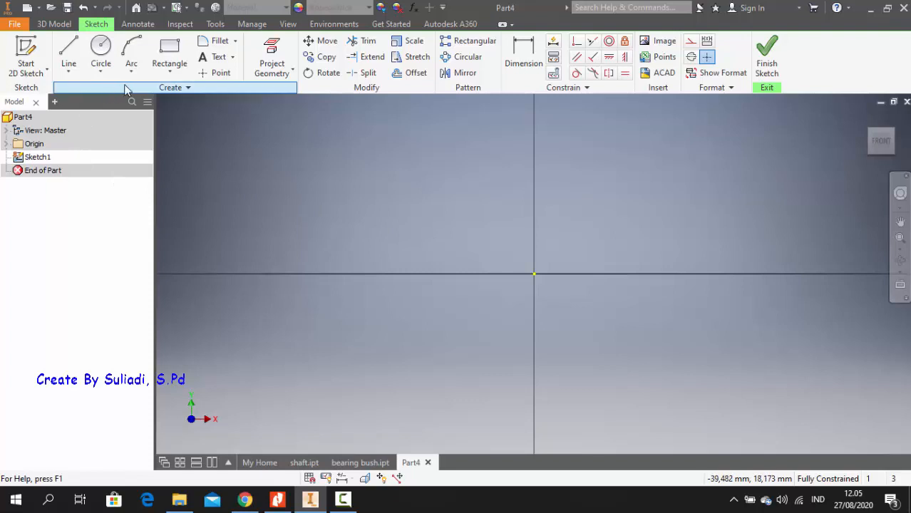
click(171, 54)
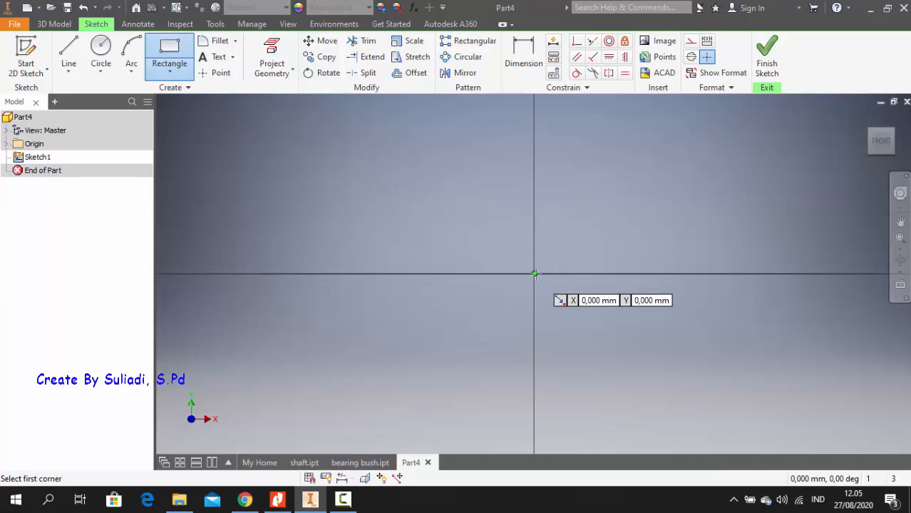
click(535, 273)
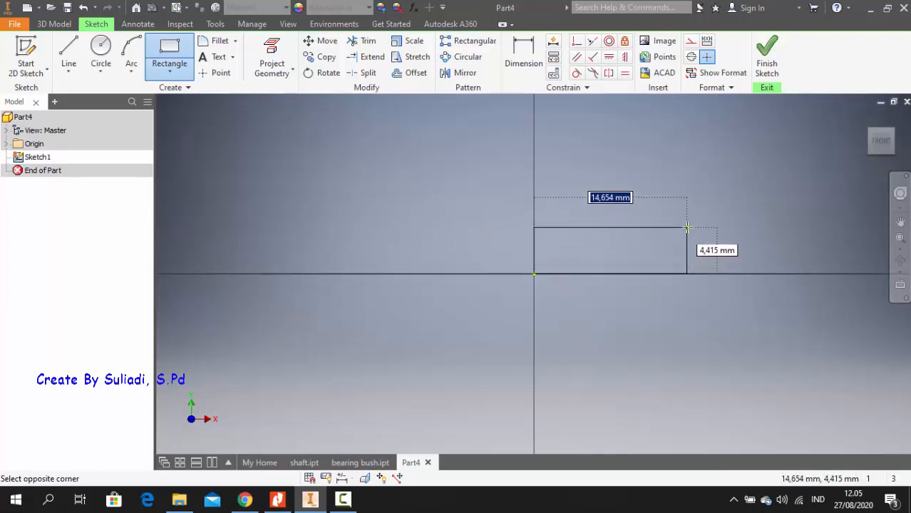
text(56)
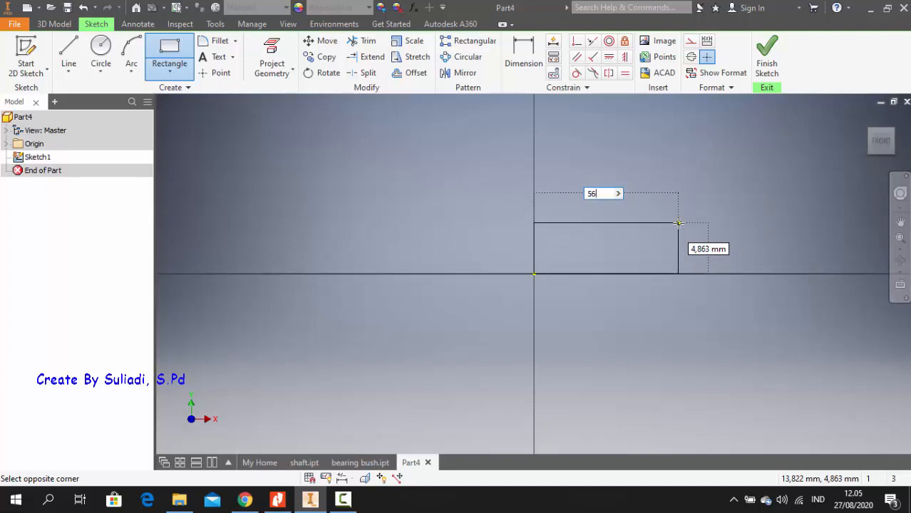
key(Tab)
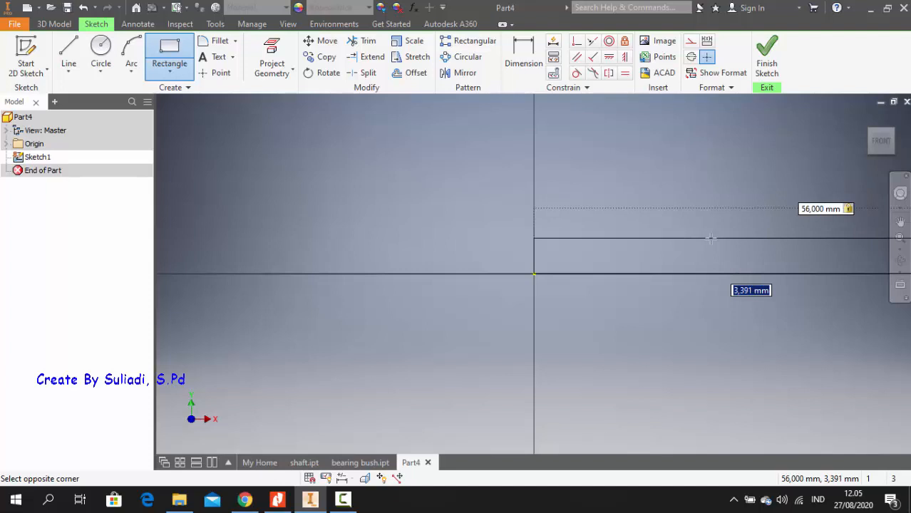
key(Escape)
key(Escape)
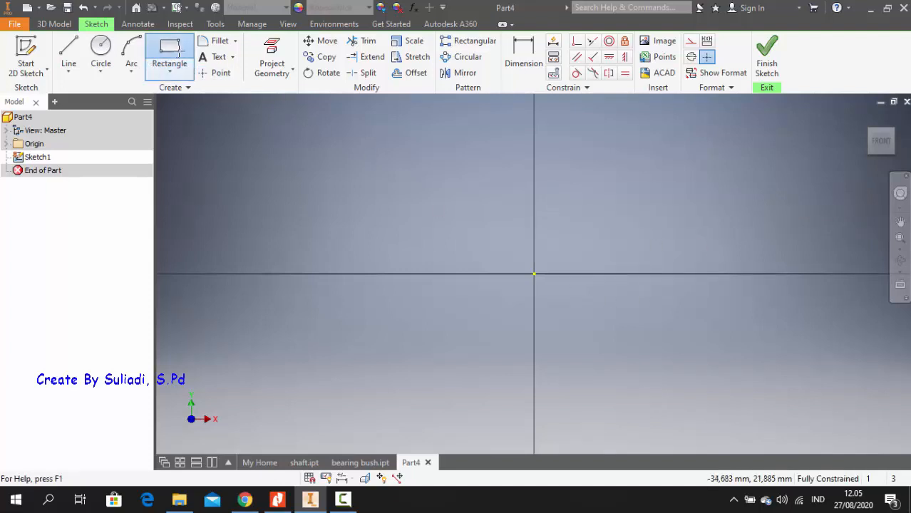
- Sketch a rectangle about 7 mm high, extending up and to the right from the origin
click(169, 54)
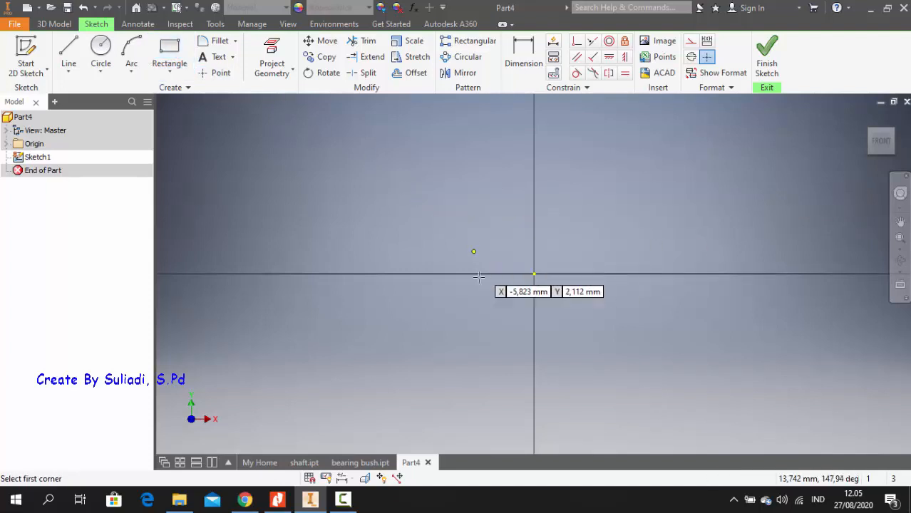
click(534, 274)
click(719, 200)
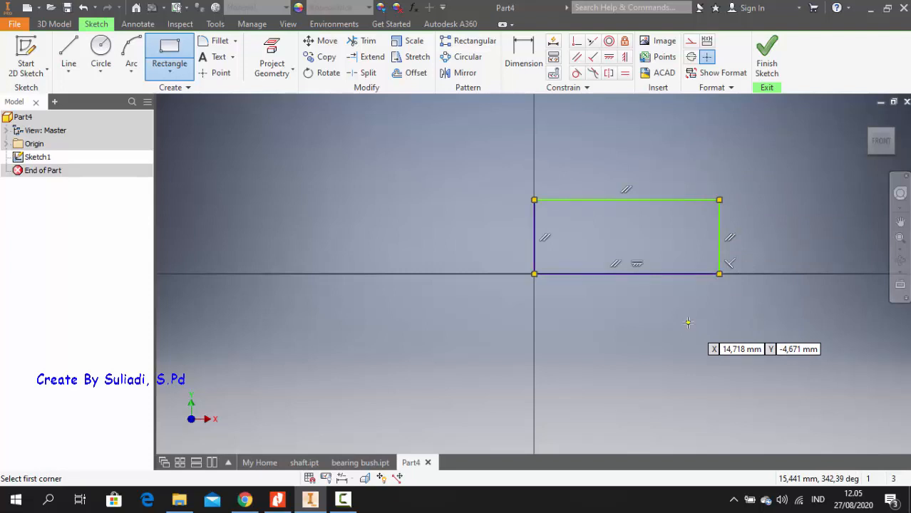
key(Escape)
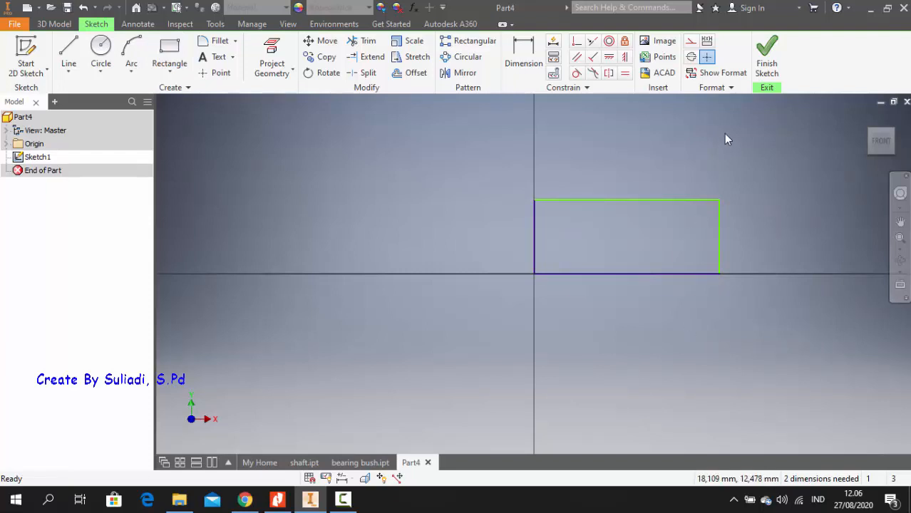
- Convert the rectangle's bottom edge on the horizontal axis into a centerline
click(647, 274)
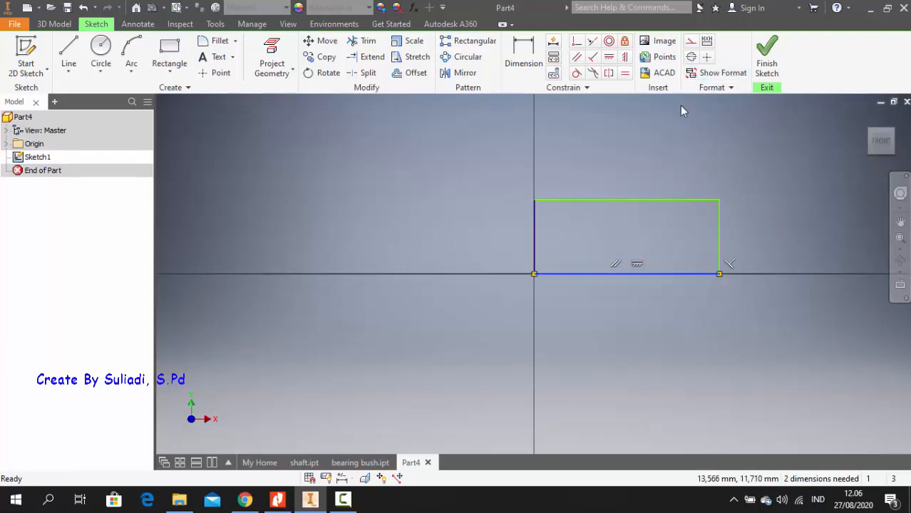
click(706, 57)
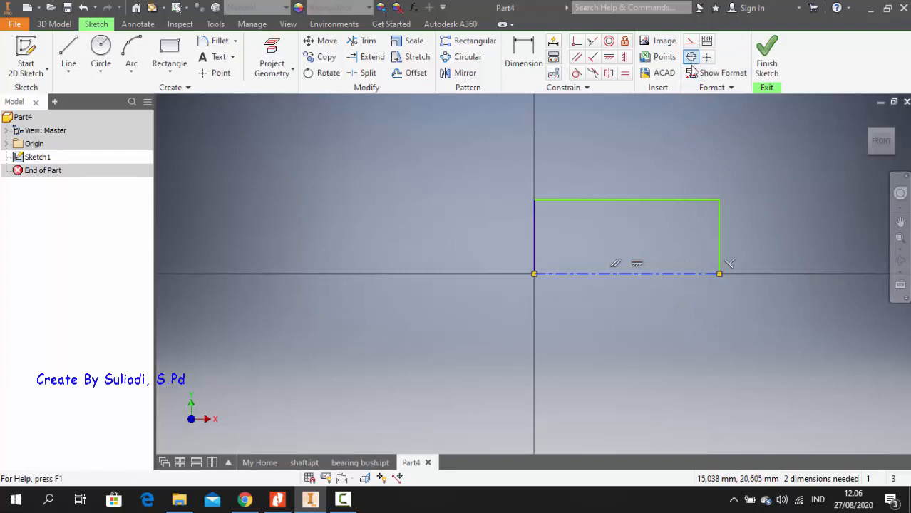
click(770, 187)
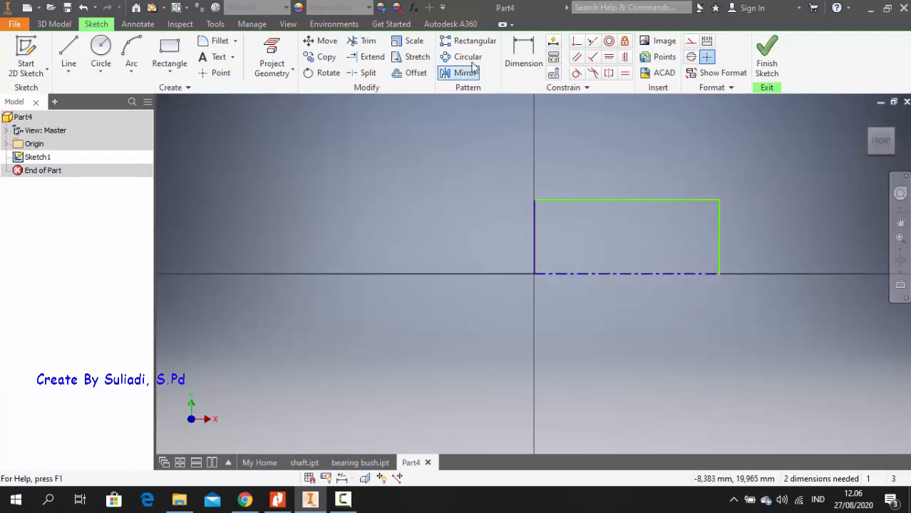
- Dimension the rectangle's top edge from the centerline as a 28 mm diameter
click(524, 61)
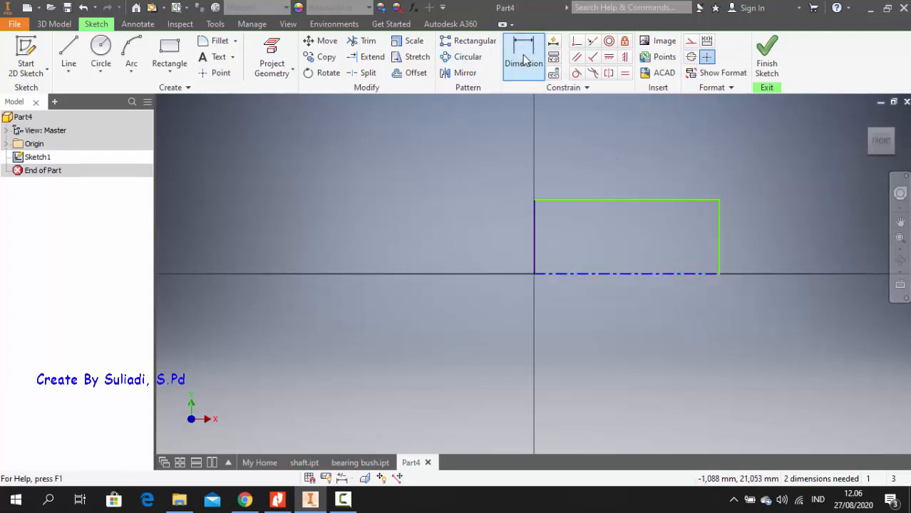
click(524, 61)
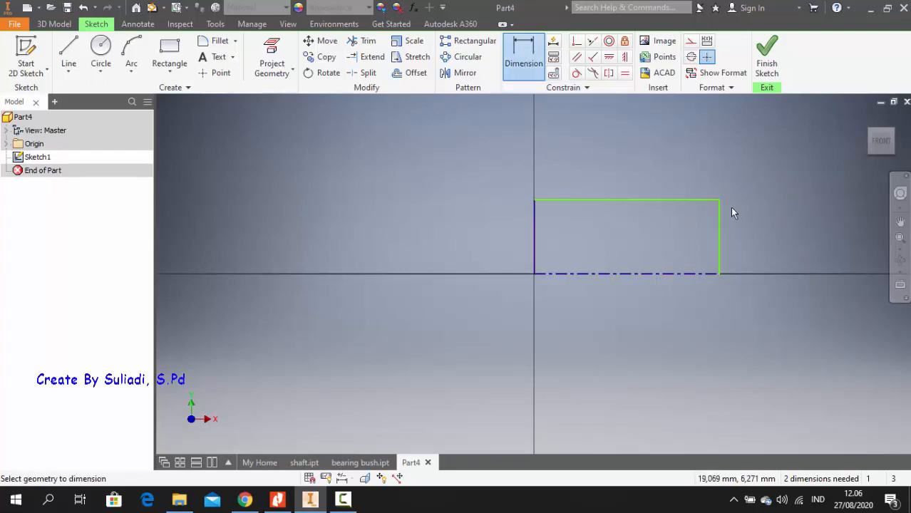
click(666, 274)
click(680, 201)
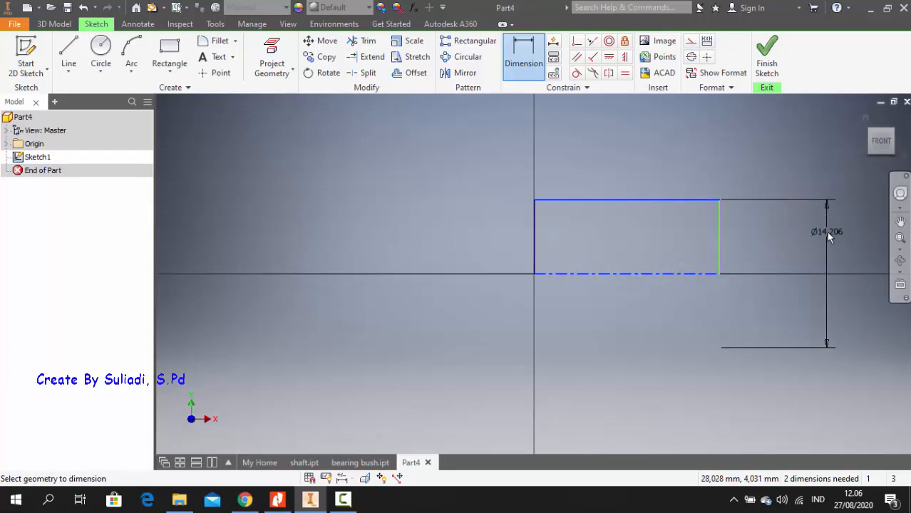
click(828, 237)
text(2)
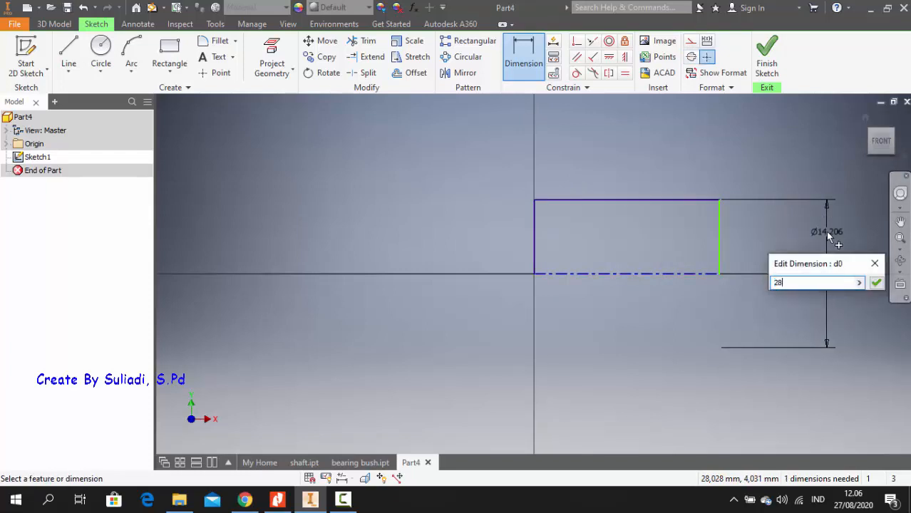
text(8)
key(Return)
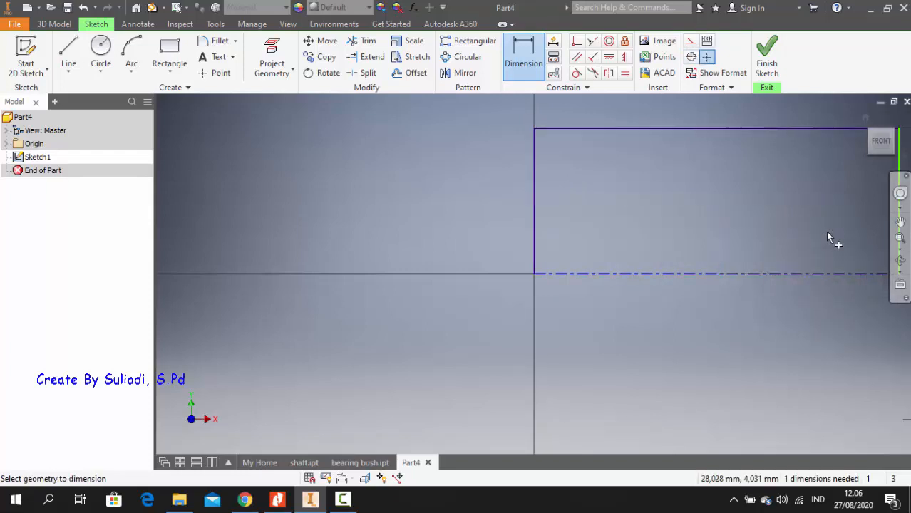
- Dimension the rectangle's centerline edge with a length of 56 mm
click(900, 221)
drag(780, 242, 535, 310)
scroll(534, 310, up, 2)
scroll(535, 311, down, 3)
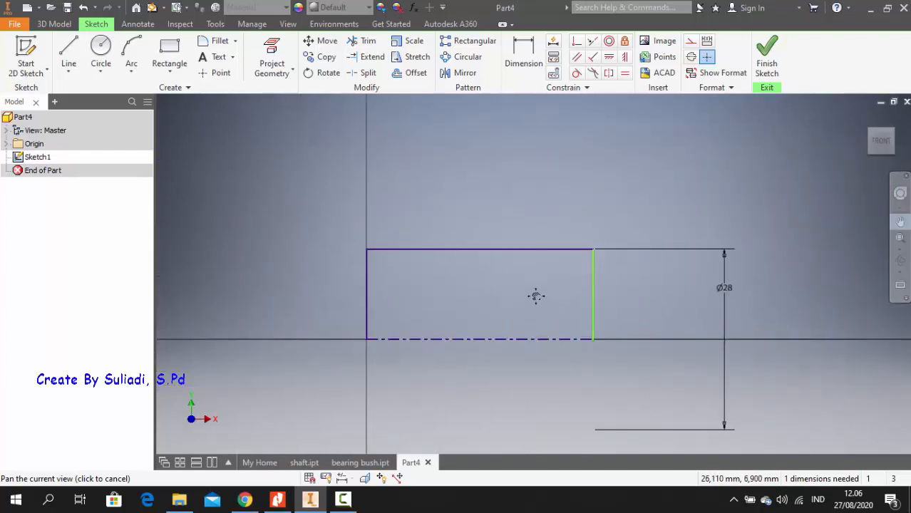
click(523, 57)
click(495, 339)
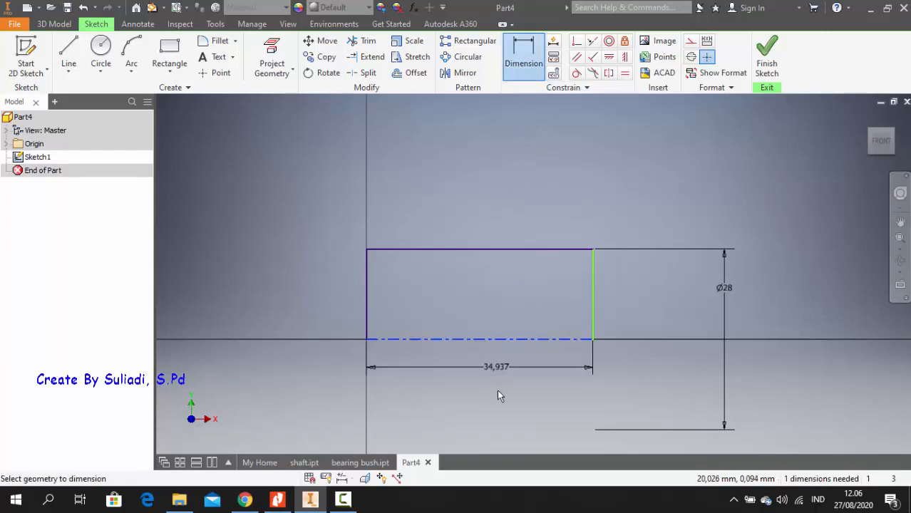
click(491, 419)
text(56)
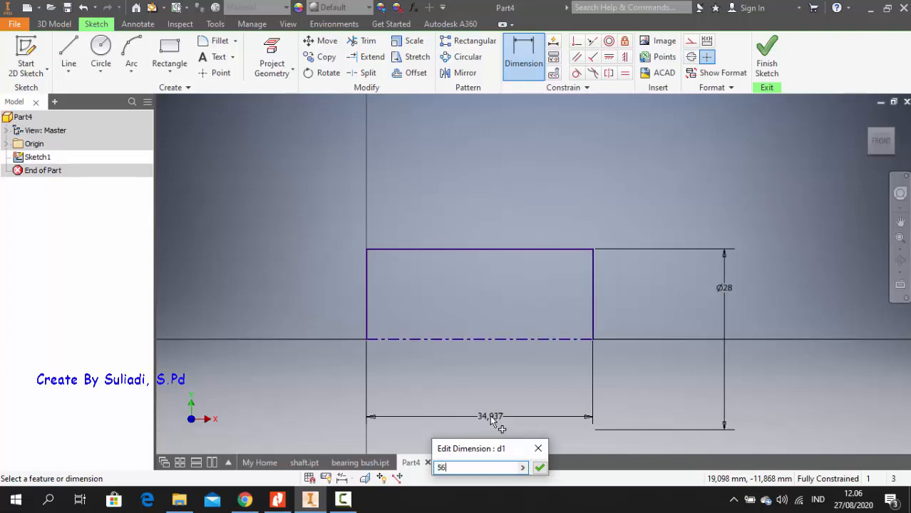
key(Return)
scroll(591, 379, down, 5)
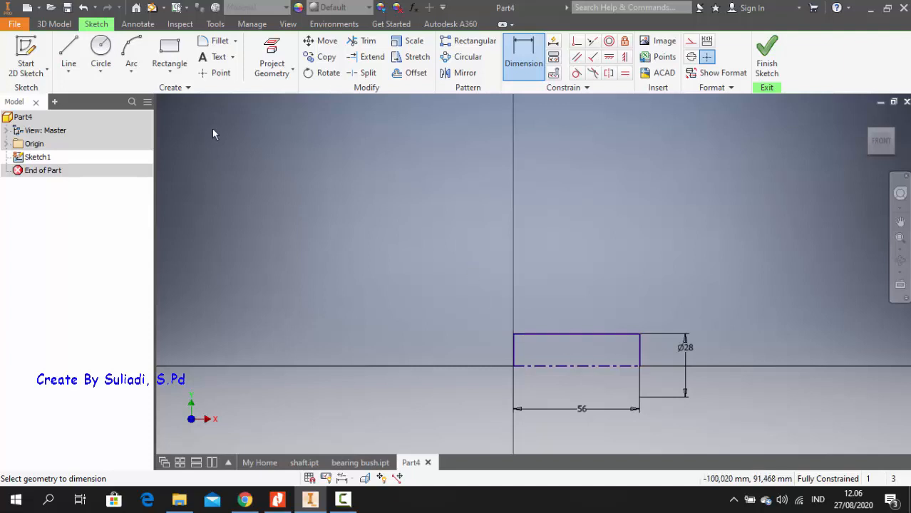
- Sketch three separate horizontal lines spaced above the rectangle and crossing the vertical axis, the middle one about 114 mm long
click(70, 60)
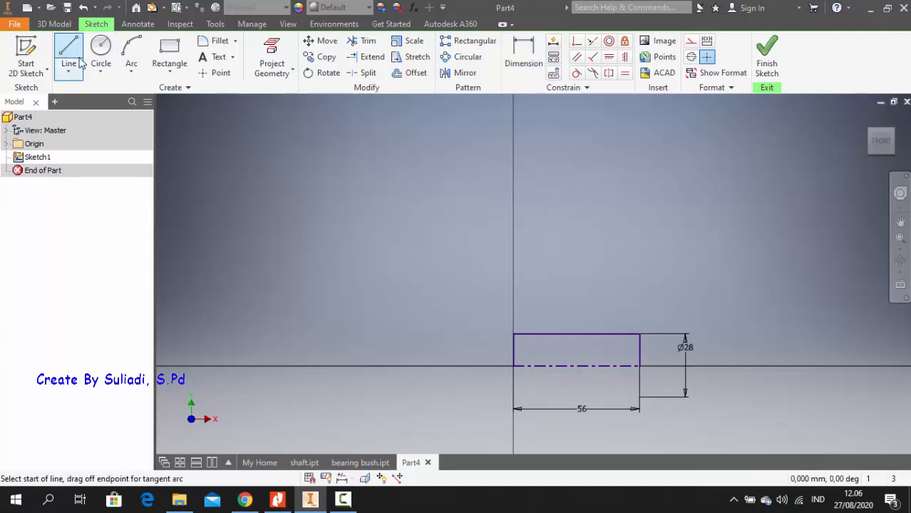
click(489, 155)
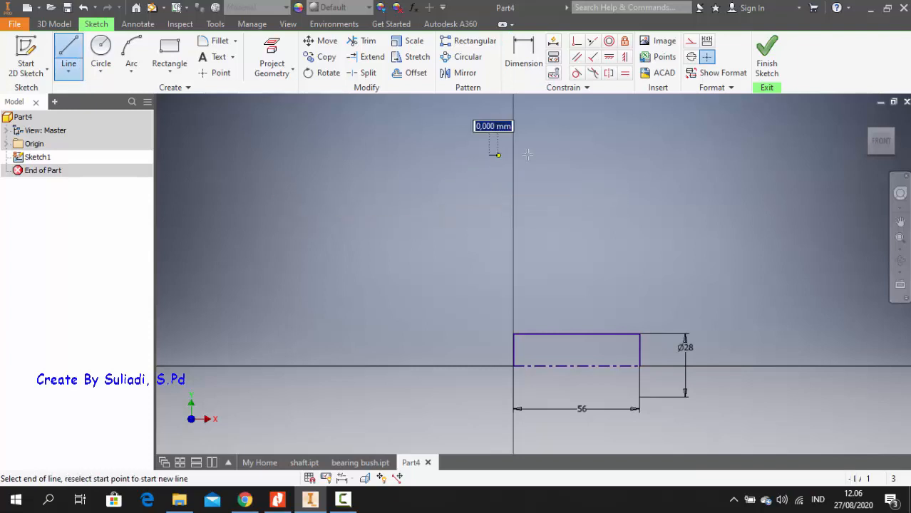
click(730, 156)
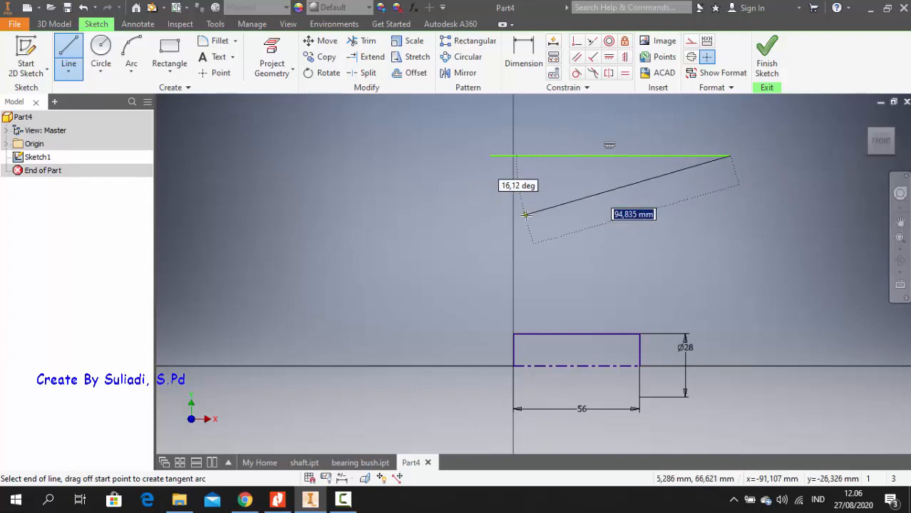
key(Escape)
click(69, 51)
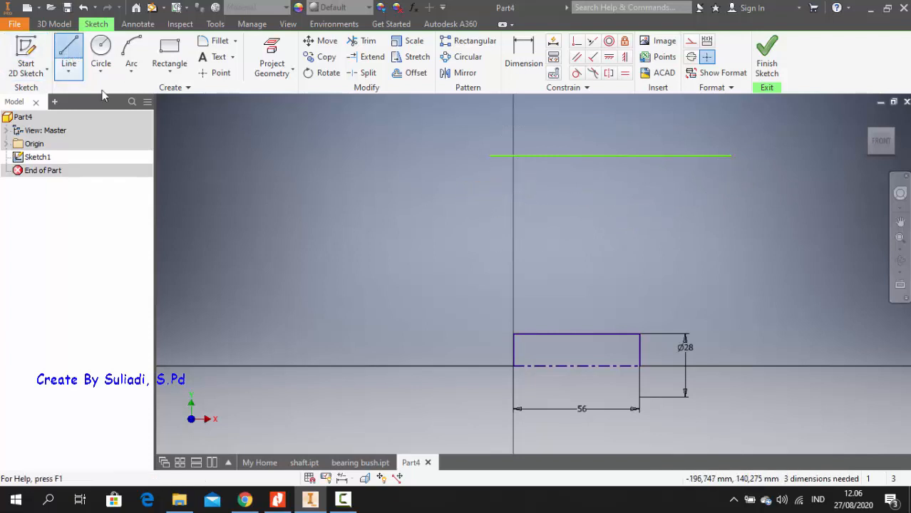
click(480, 228)
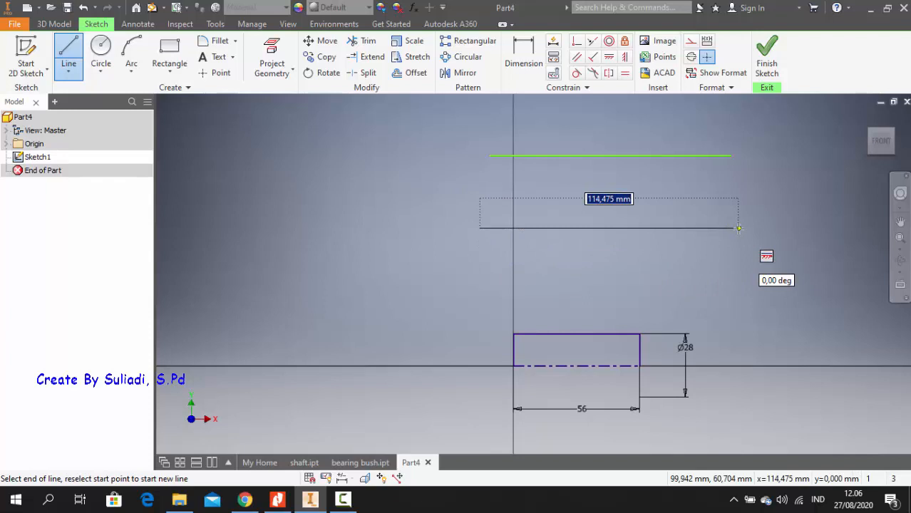
click(738, 229)
key(Escape)
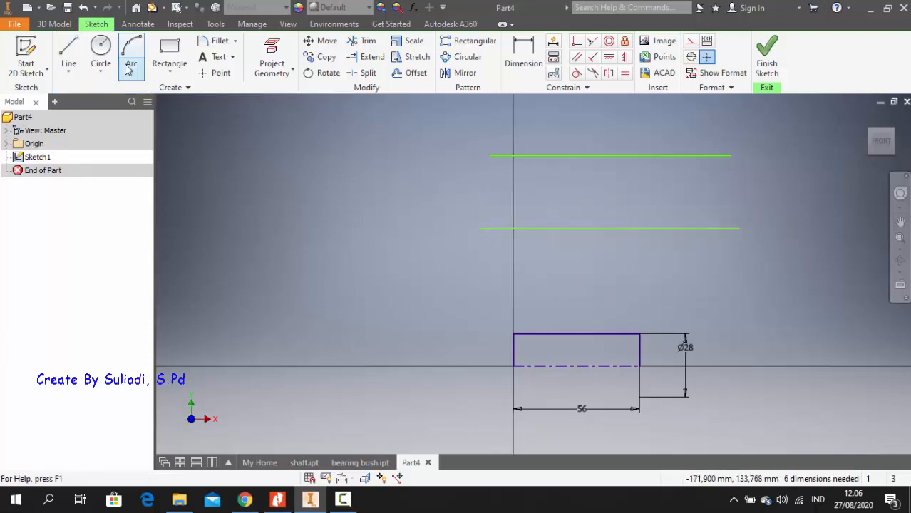
click(68, 51)
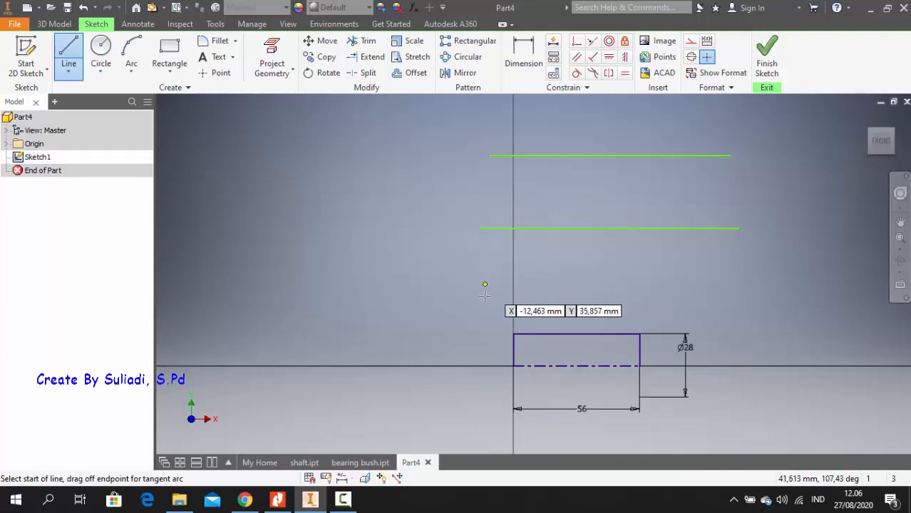
click(484, 296)
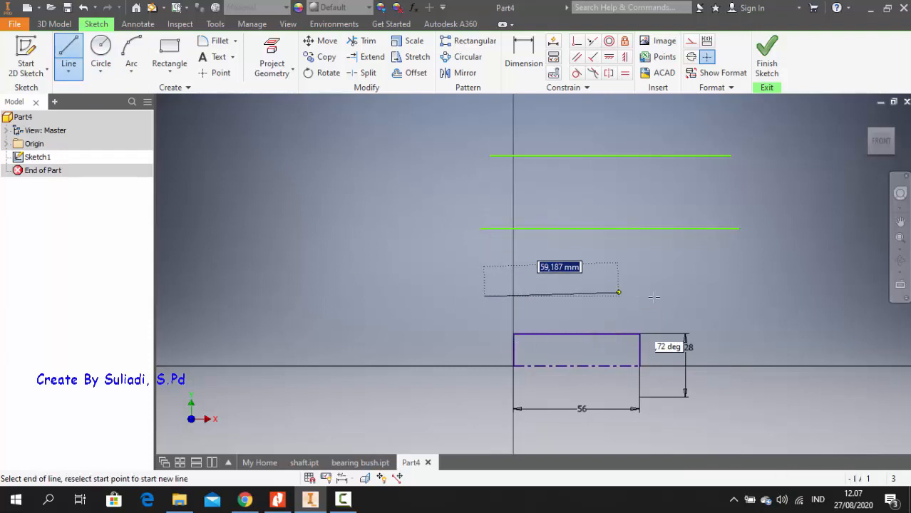
click(724, 296)
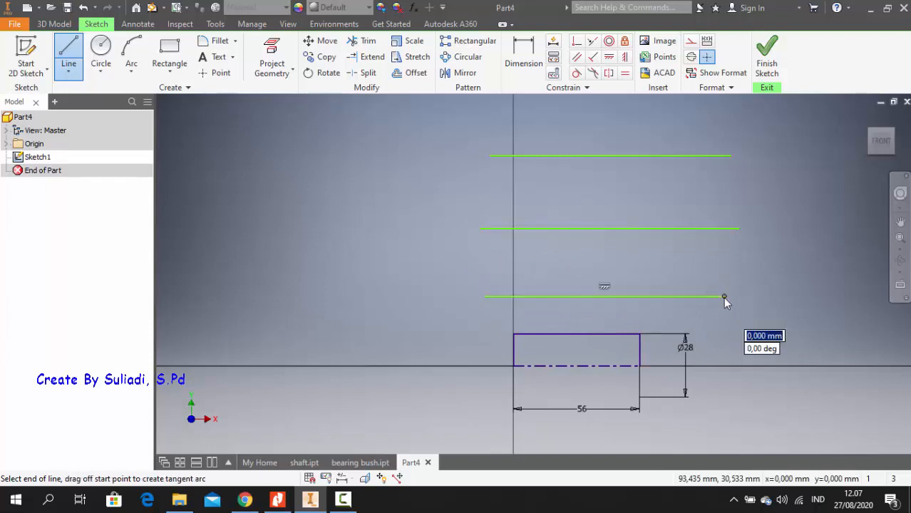
key(Escape)
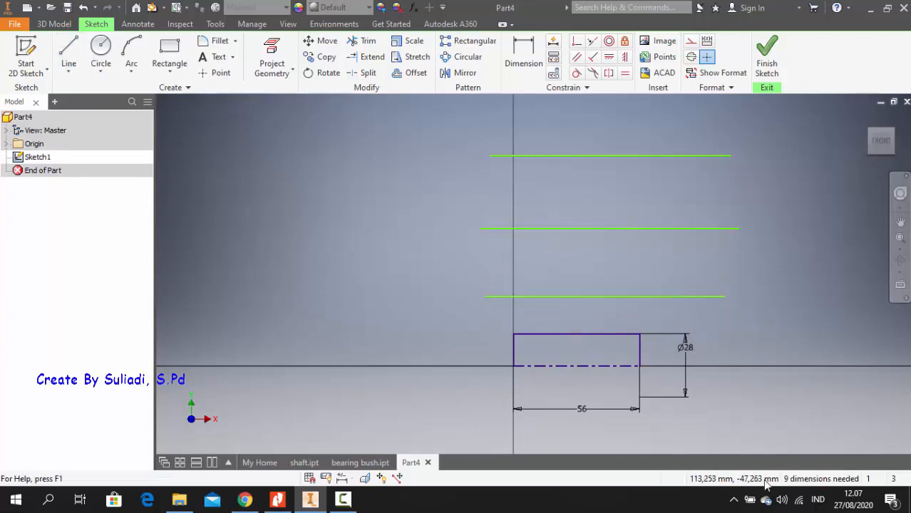
click(343, 499)
click(846, 444)
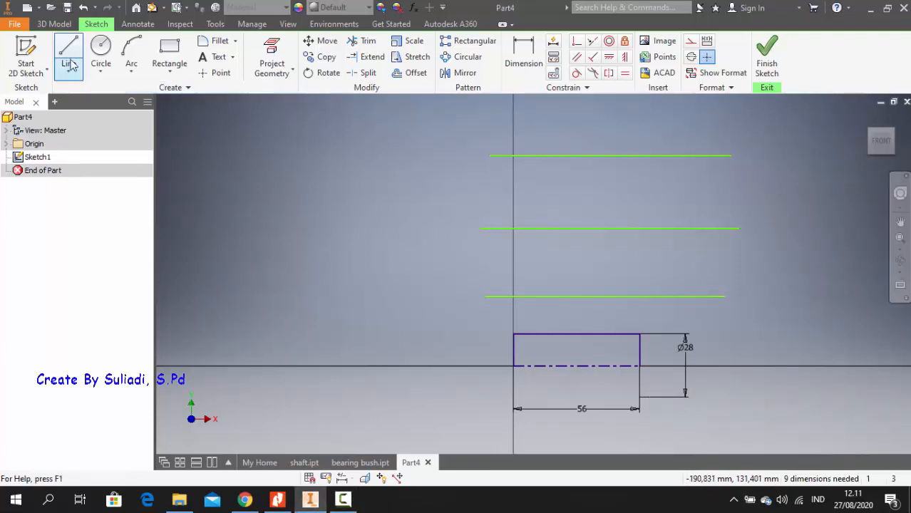
- Sketch a fourth horizontal line about 123 mm long between the topmost and middle lines, crossing the vertical axis
click(69, 63)
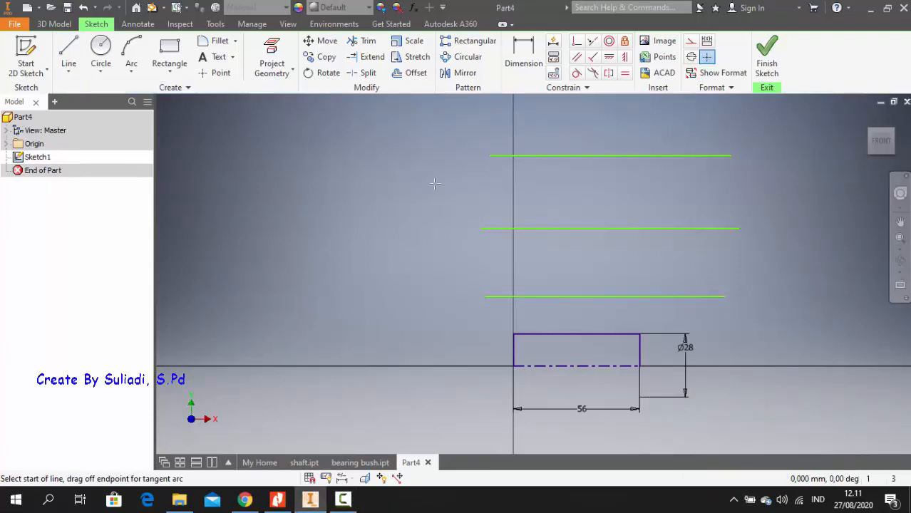
click(471, 195)
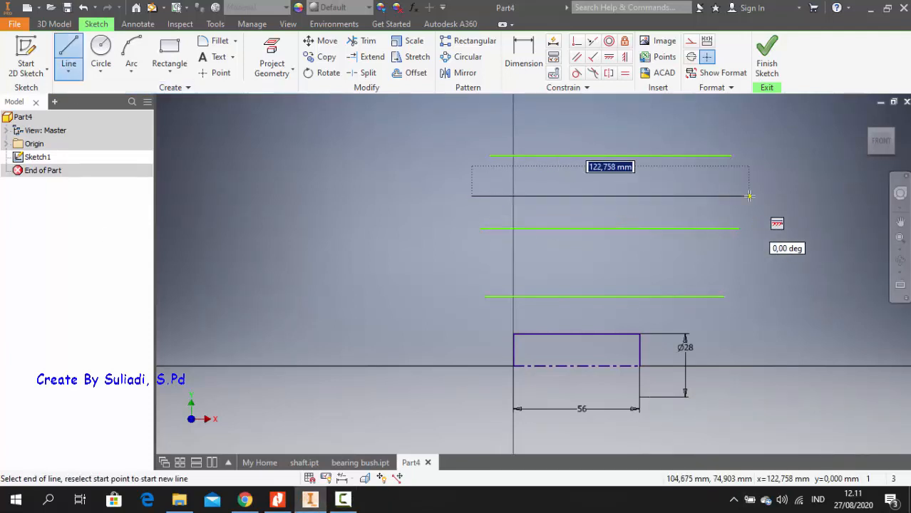
click(746, 196)
key(Escape)
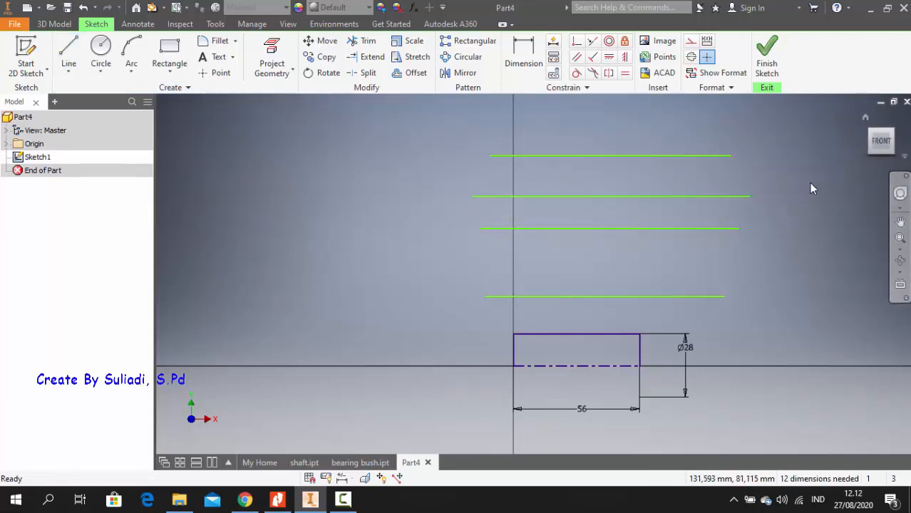
- Dimension the topmost horizontal line from the centerline as a 162 mm diameter
click(534, 57)
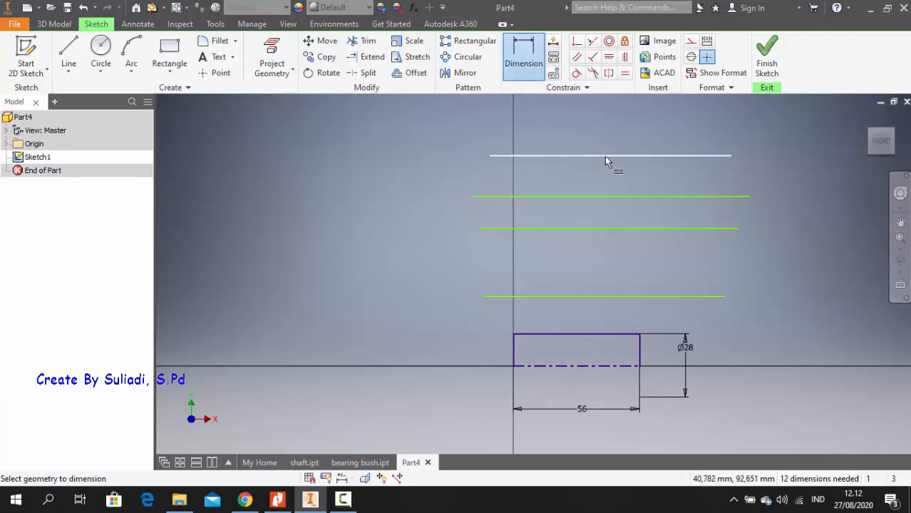
click(605, 156)
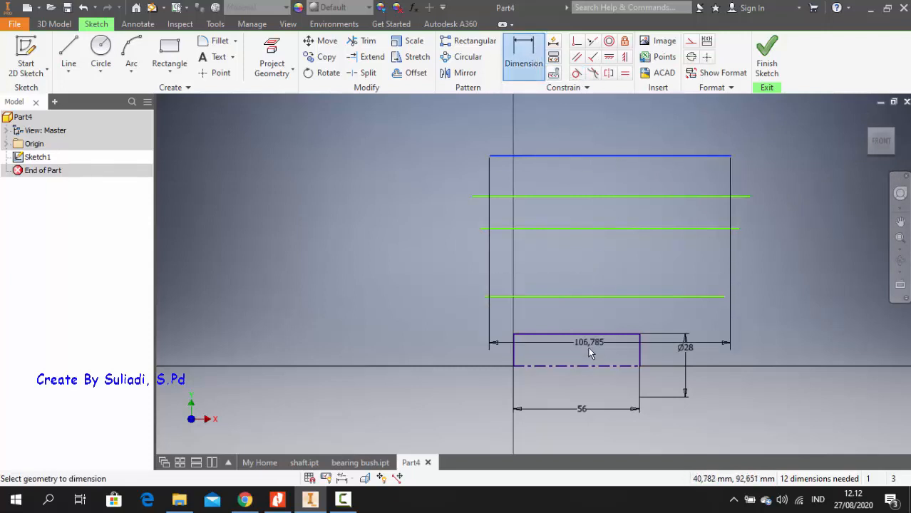
click(579, 366)
click(396, 293)
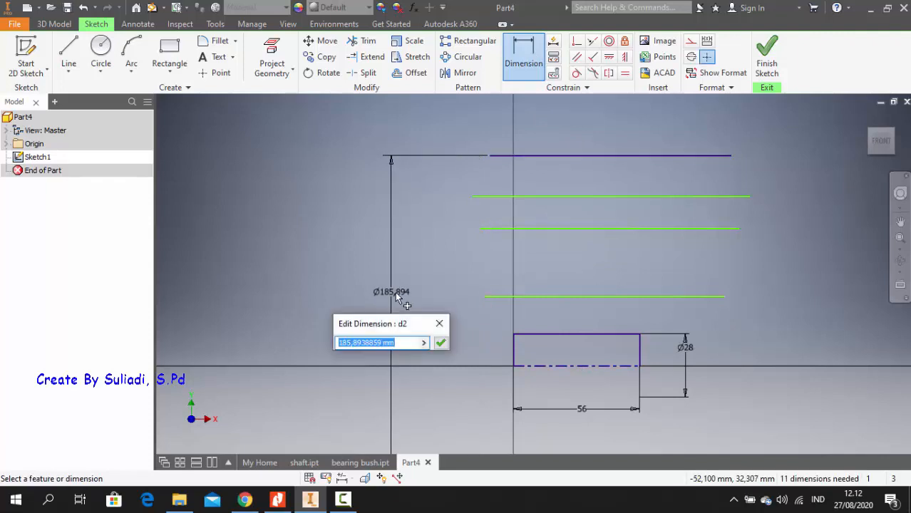
text(162)
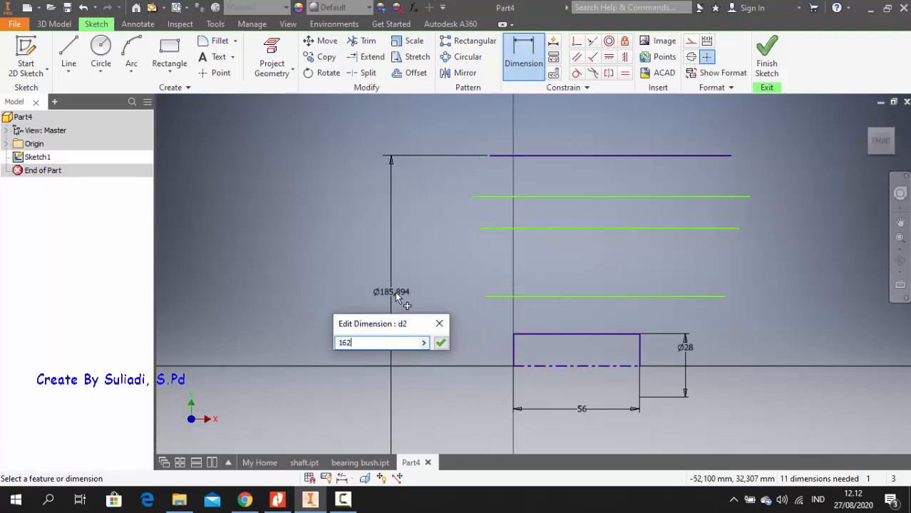
key(Return)
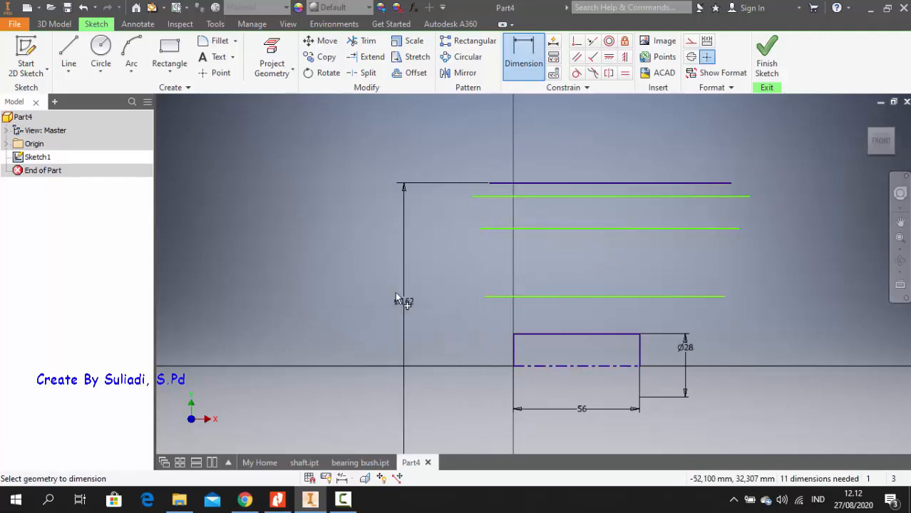
- Dimension the second horizontal line from the top, measured from the centerline, as a 110 mm diameter
click(601, 196)
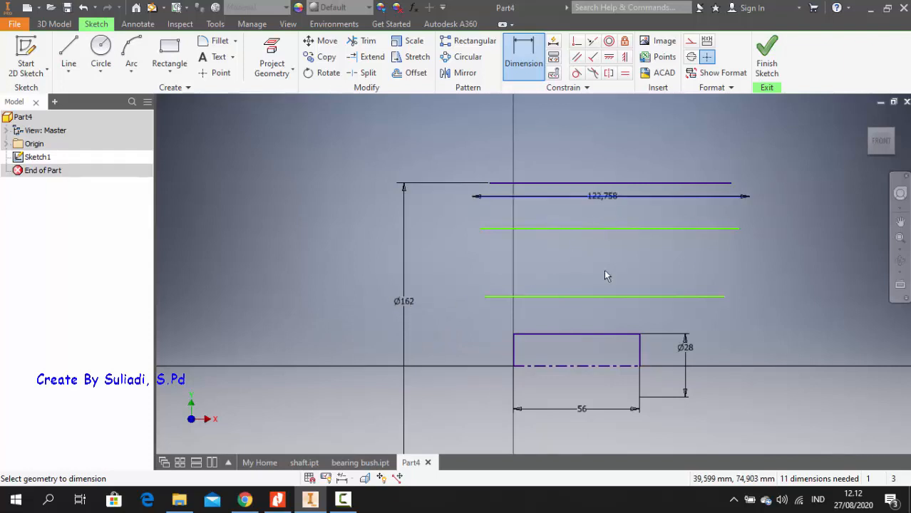
click(588, 367)
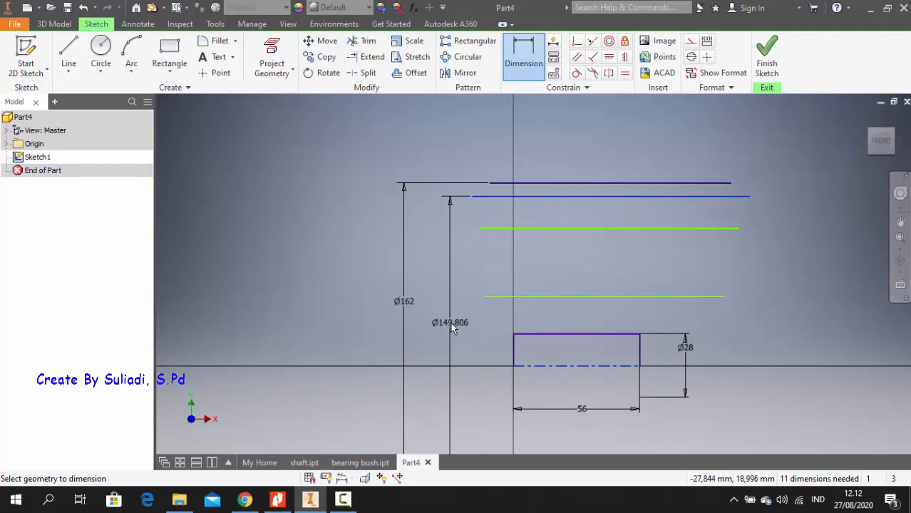
click(443, 322)
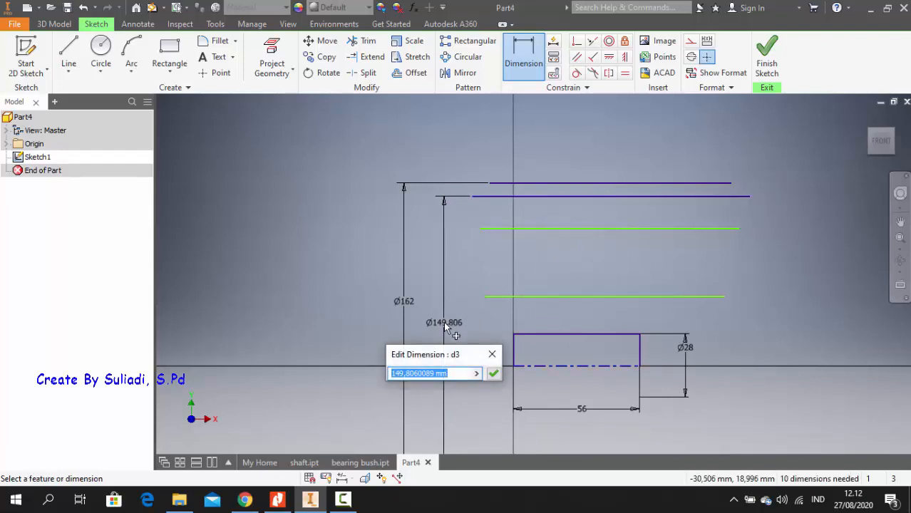
text(110)
key(Return)
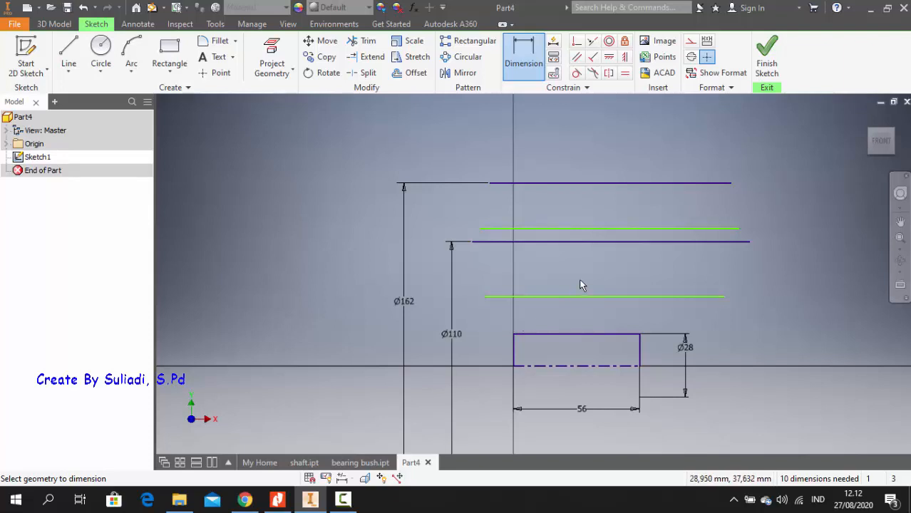
- Dimension the distance between the topmost line and the horizontal line directly below it as 18 mm
click(575, 185)
click(574, 229)
click(449, 220)
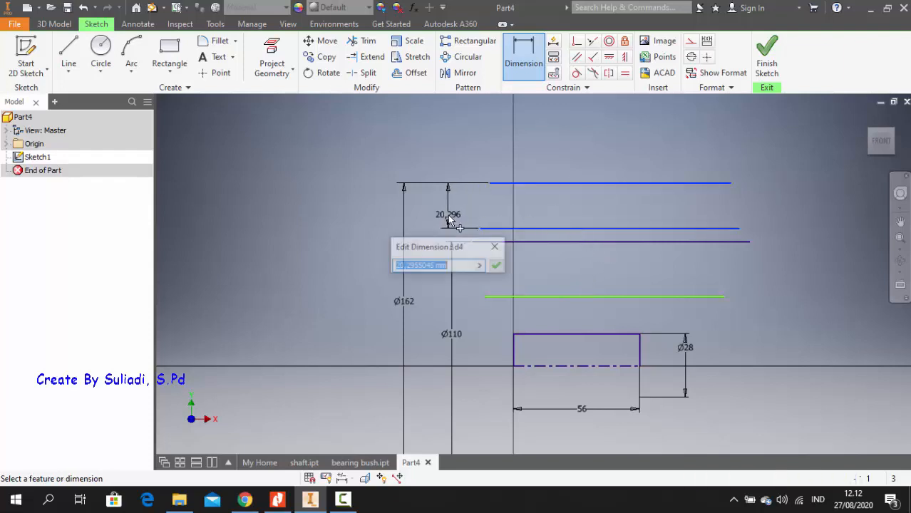
text(18)
key(Return)
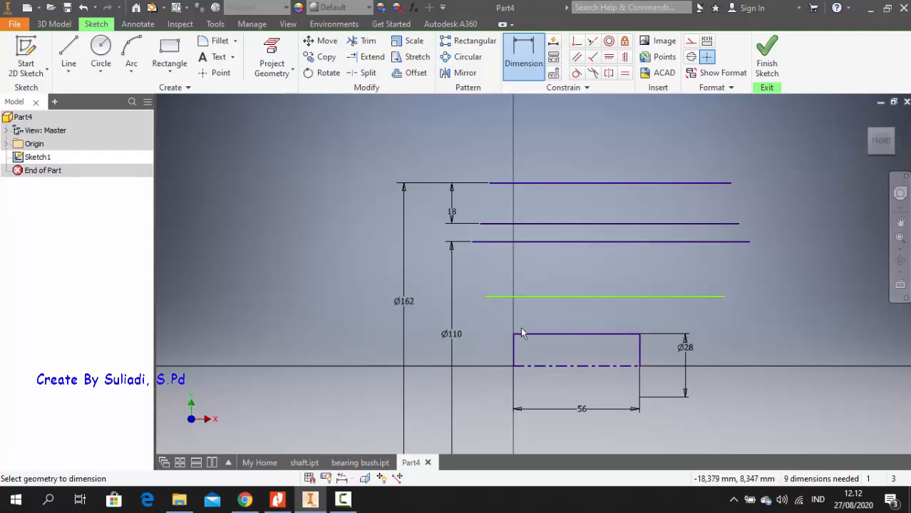
- Dimension the horizontal line just above the rectangle from the centerline as a 50 mm diameter
click(538, 296)
click(541, 366)
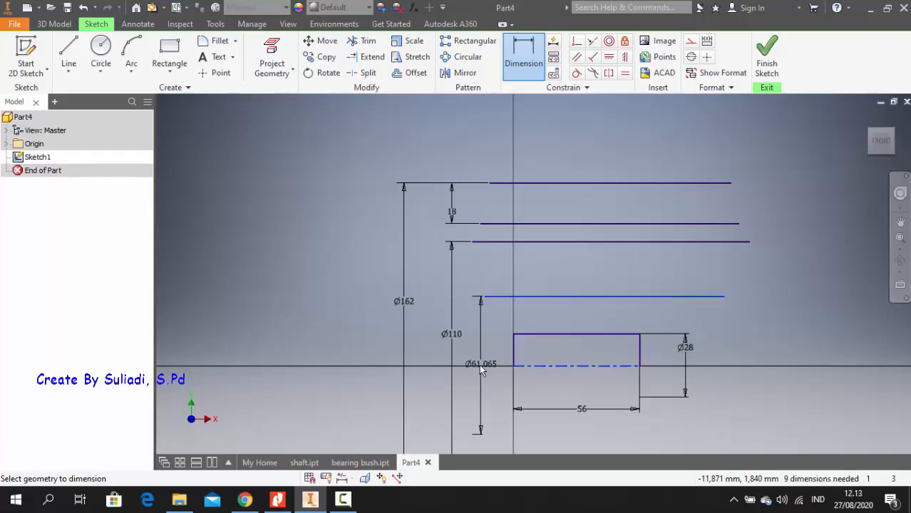
click(470, 373)
text(50)
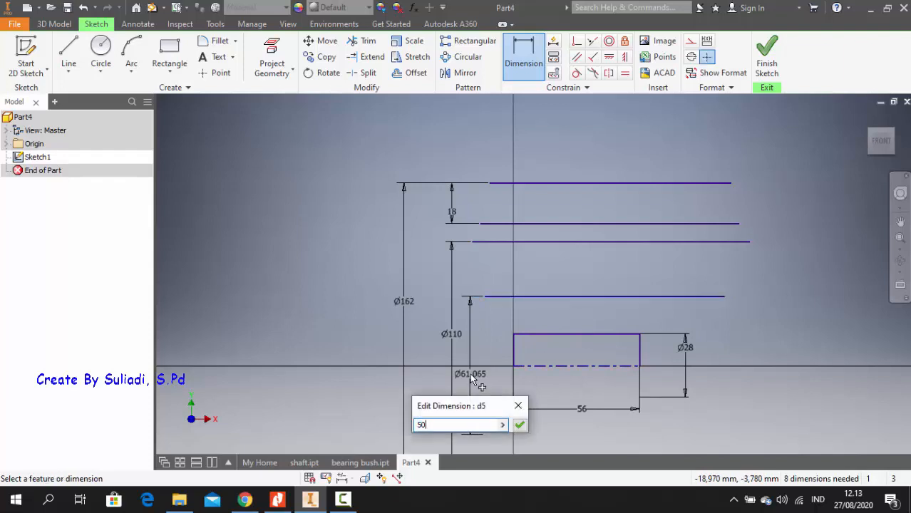
key(Return)
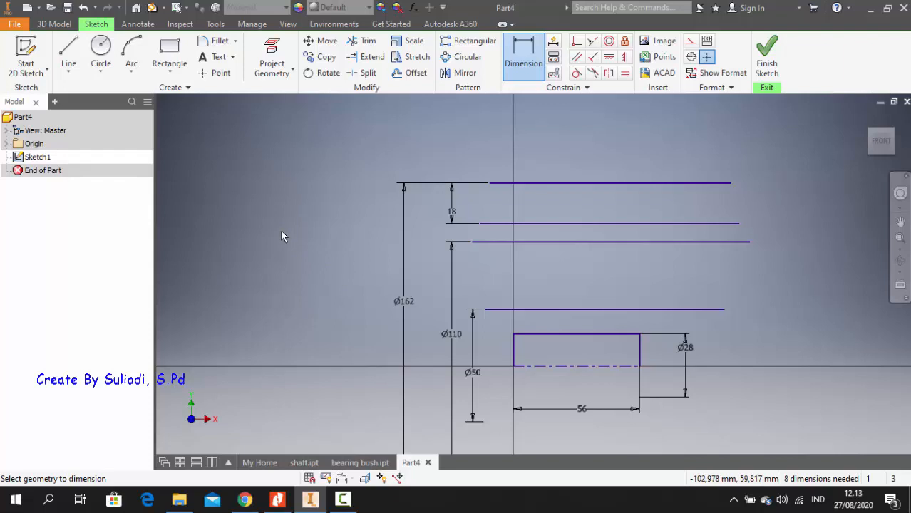
- Draw two vertical lines from the rectangle's top corners up to the 50 mm diameter line
click(68, 55)
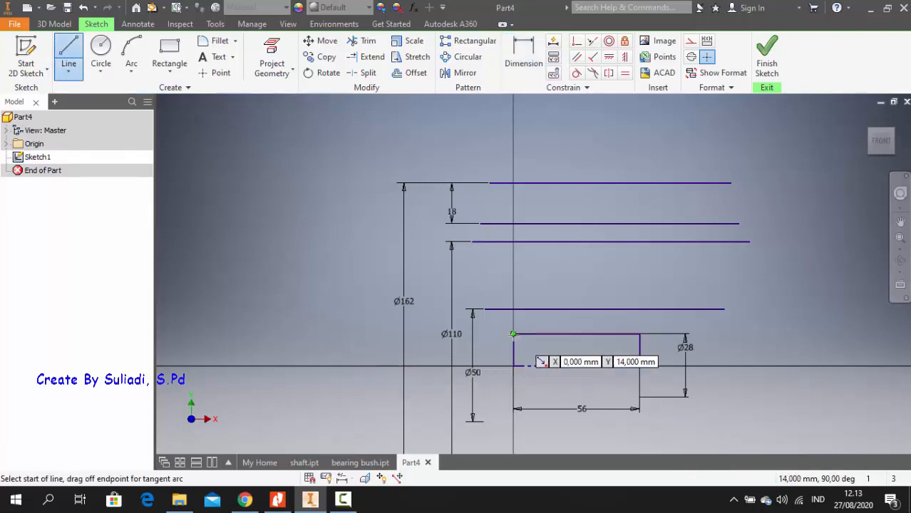
click(514, 334)
double_click(513, 309)
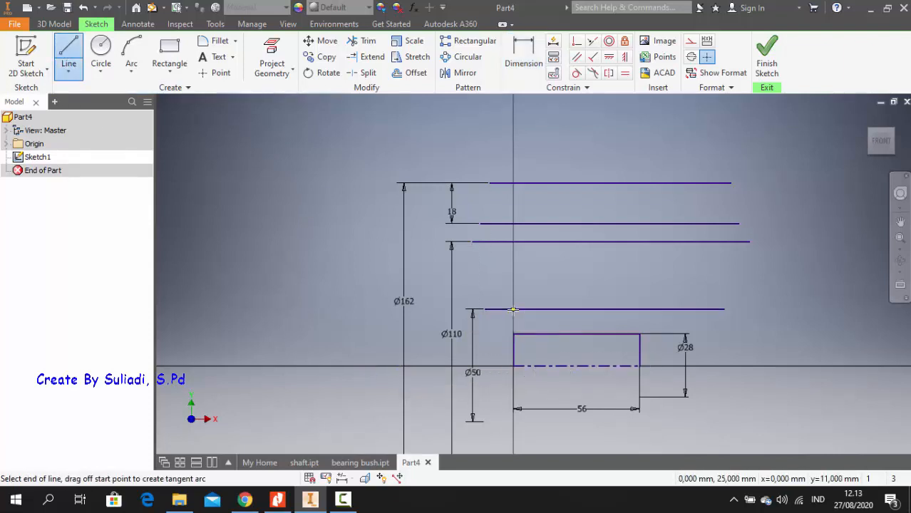
click(639, 334)
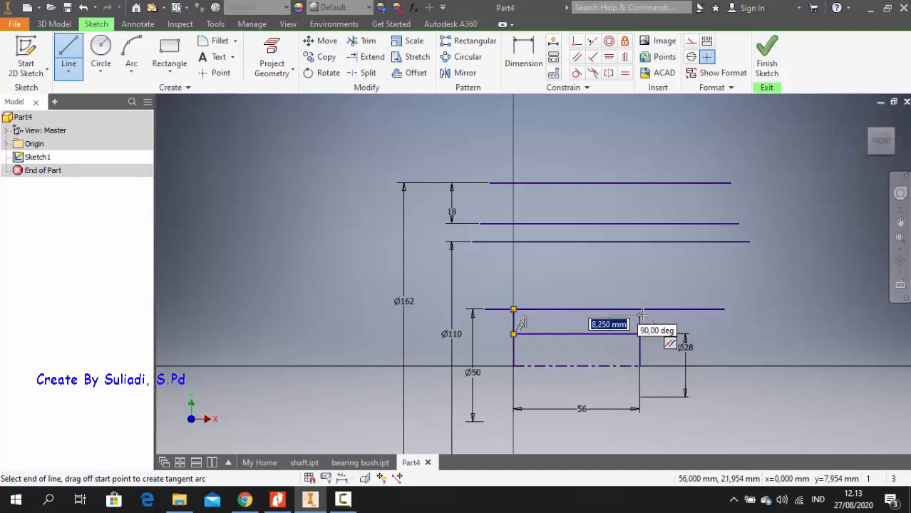
double_click(639, 309)
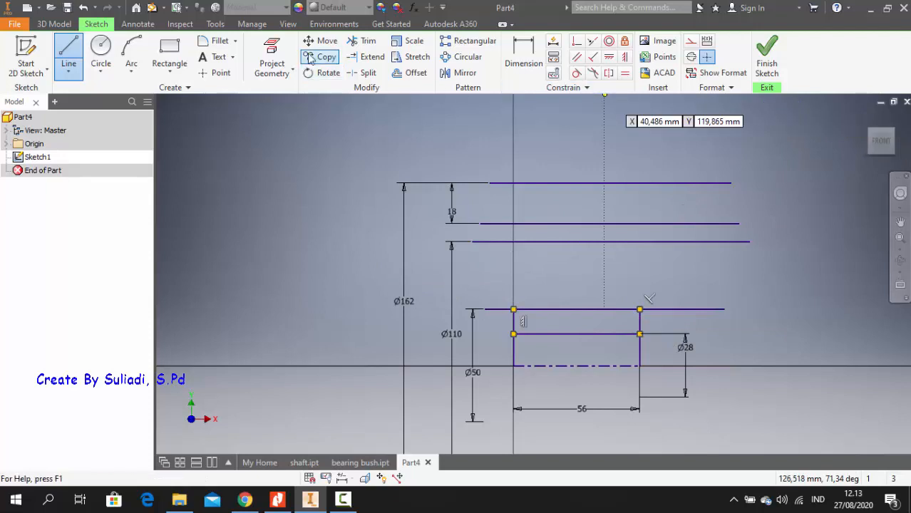
- Trim both ends of the 50 mm diameter line that extend beyond the two vertical lines
click(362, 41)
click(709, 309)
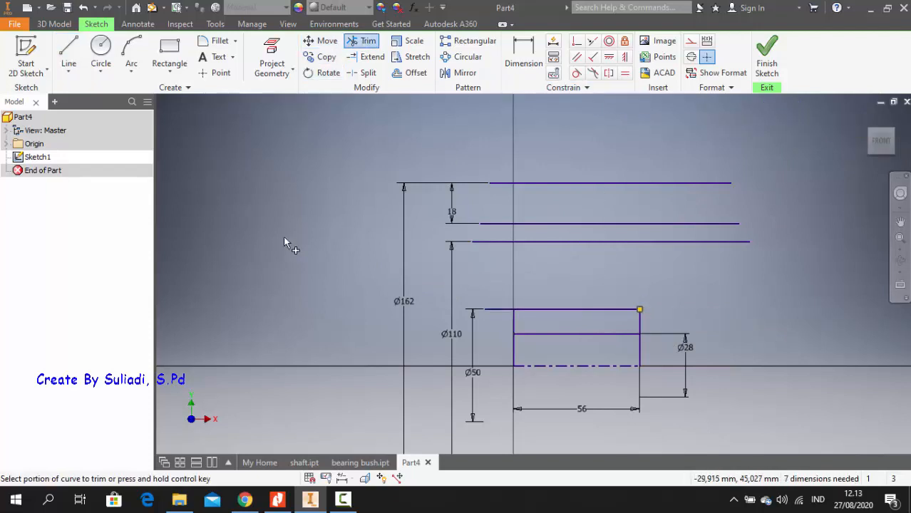
click(497, 311)
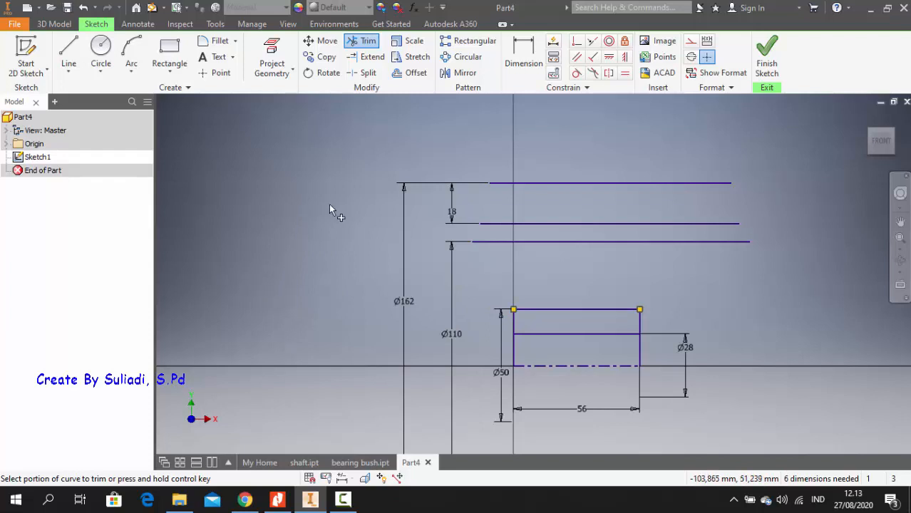
- Sketch four small circles below the 110 mm diameter line, two on each side of the profile, the lower-left one about 10.5 mm in diameter
click(111, 59)
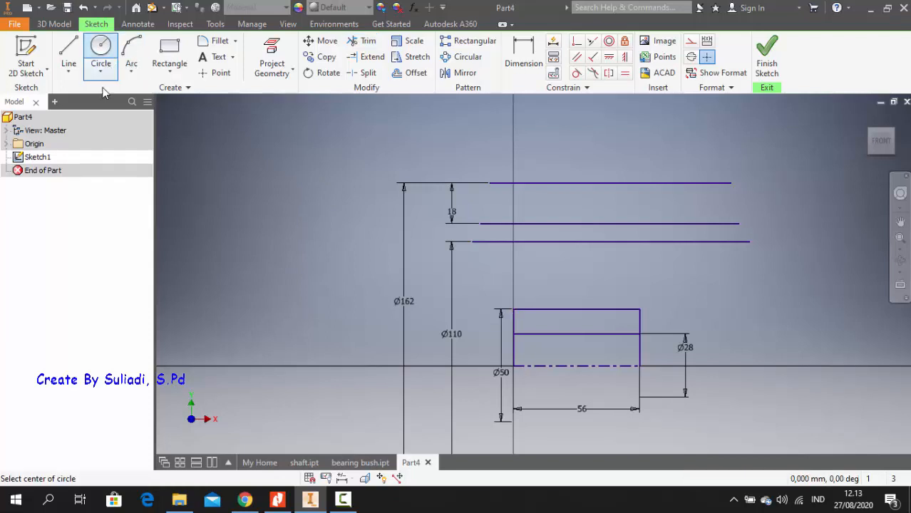
click(489, 284)
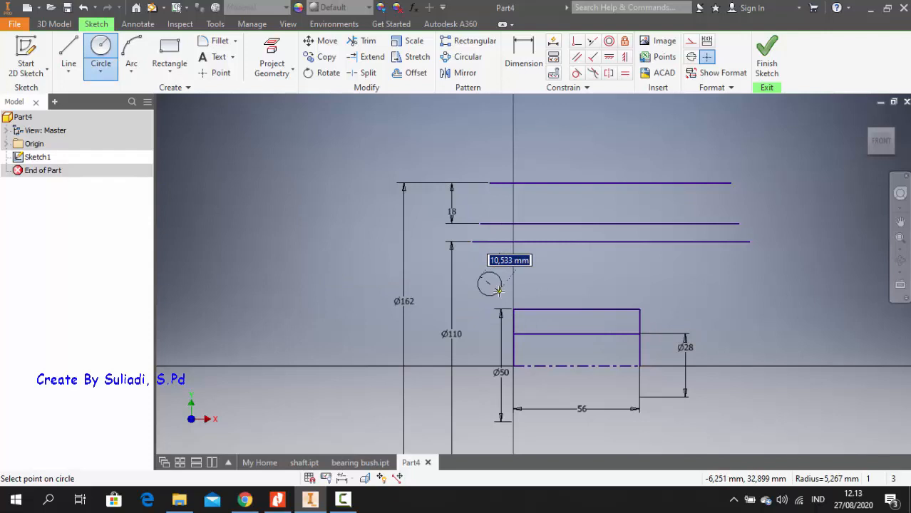
click(499, 292)
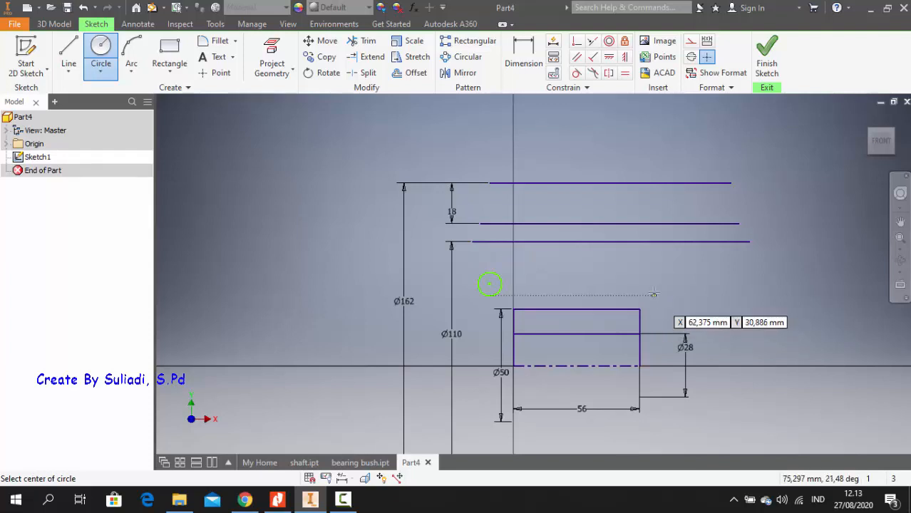
click(656, 281)
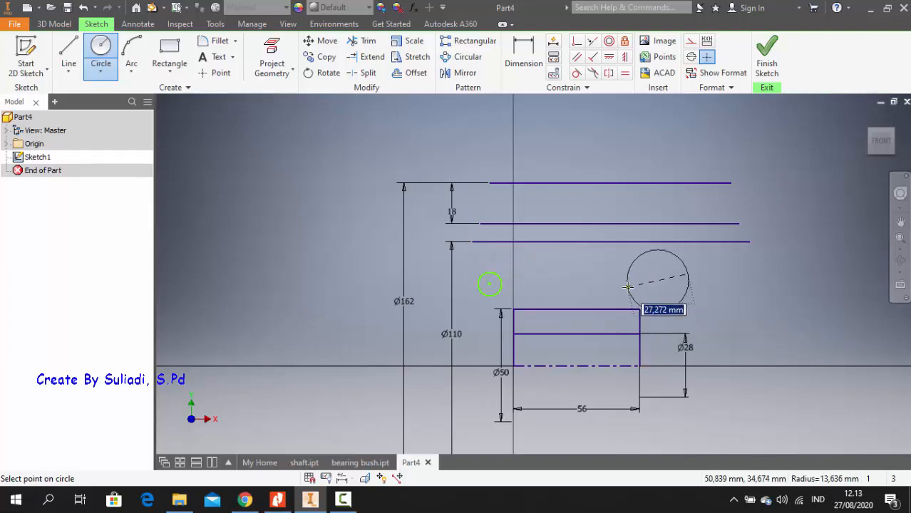
click(646, 283)
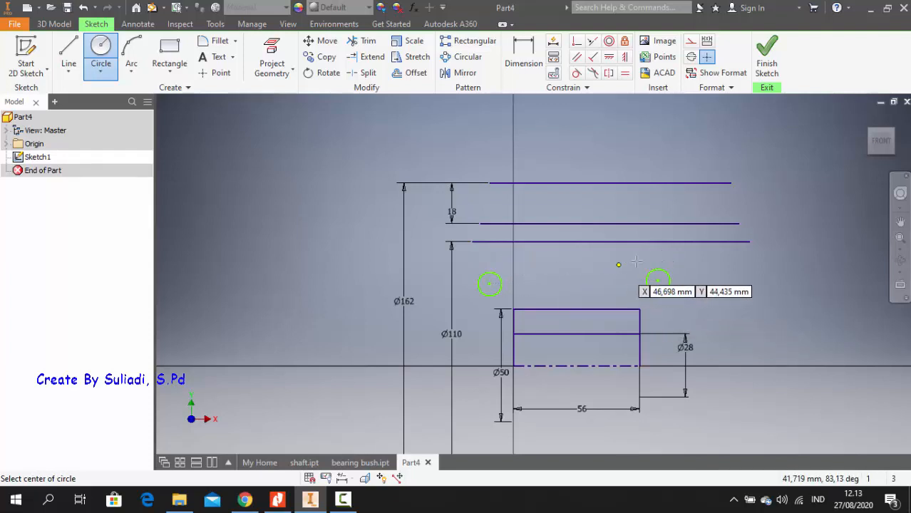
click(697, 252)
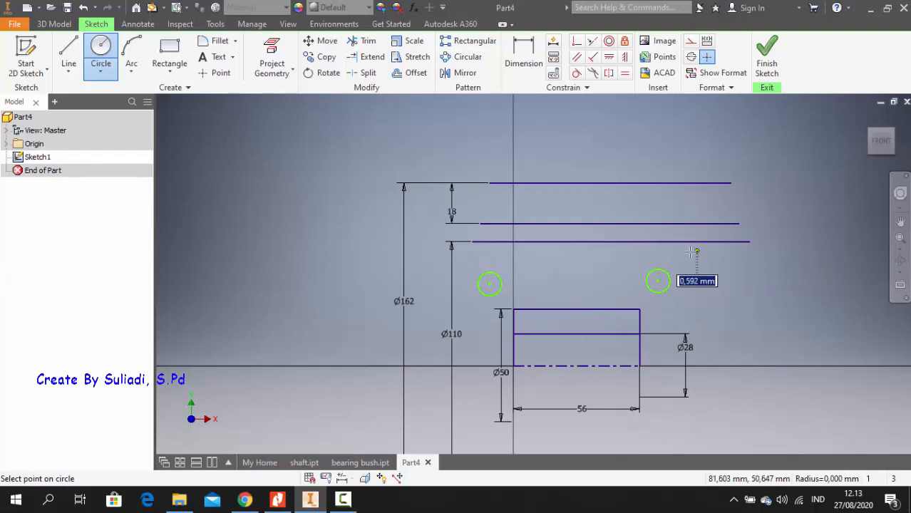
click(685, 253)
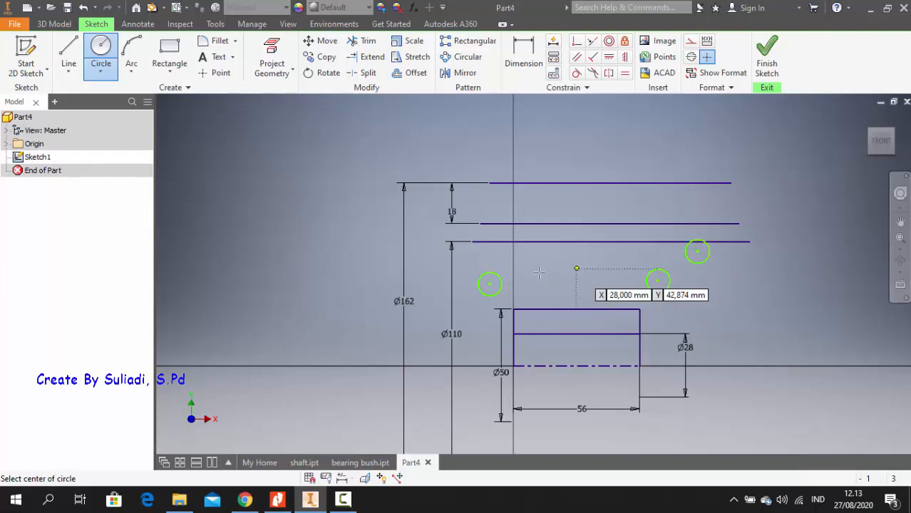
click(451, 246)
click(478, 252)
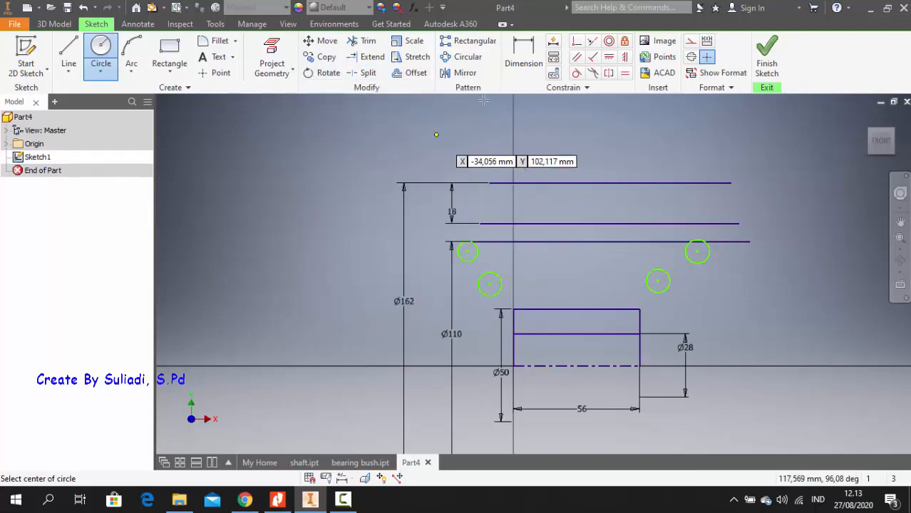
- Dimension the lower-left circle by radius and set it to 8 mm
click(524, 57)
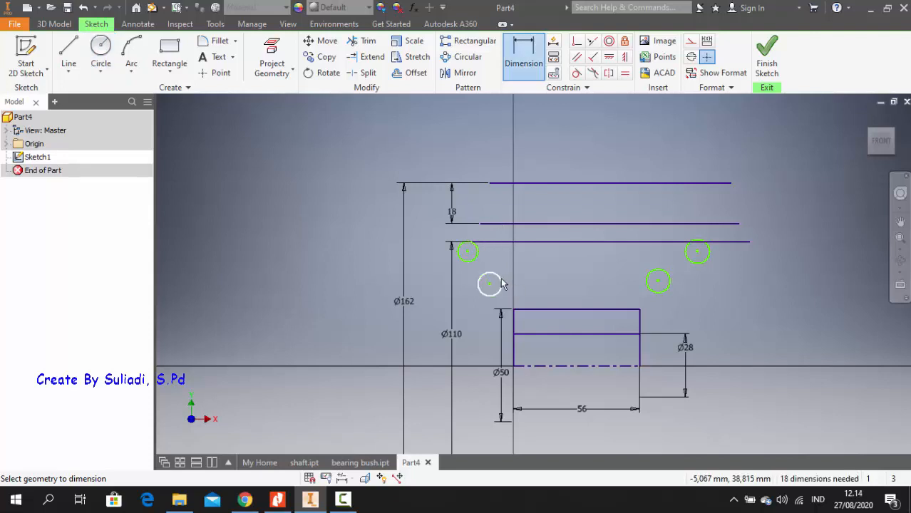
right_click(501, 276)
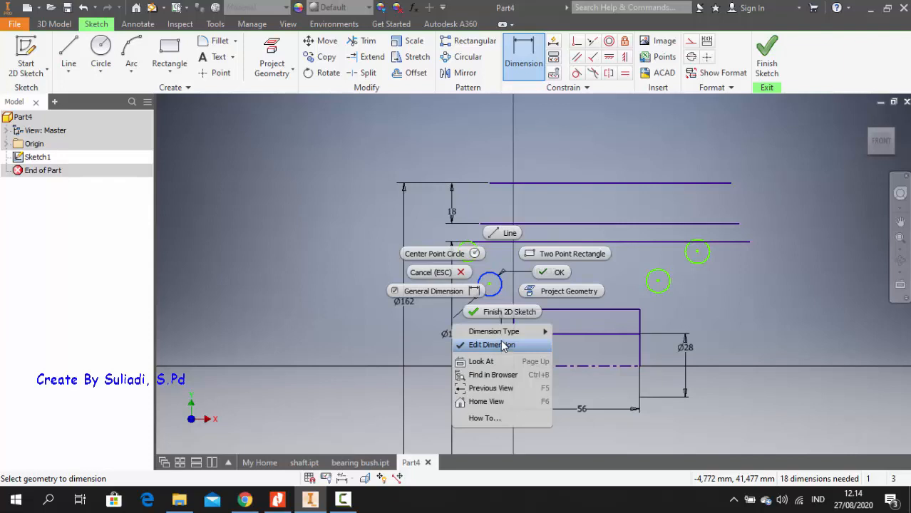
mouse_move(525, 336)
click(574, 331)
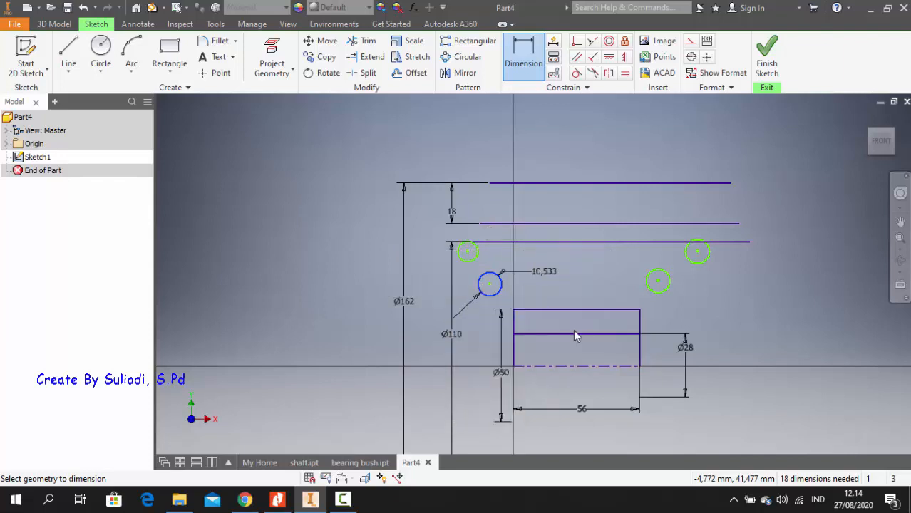
click(504, 275)
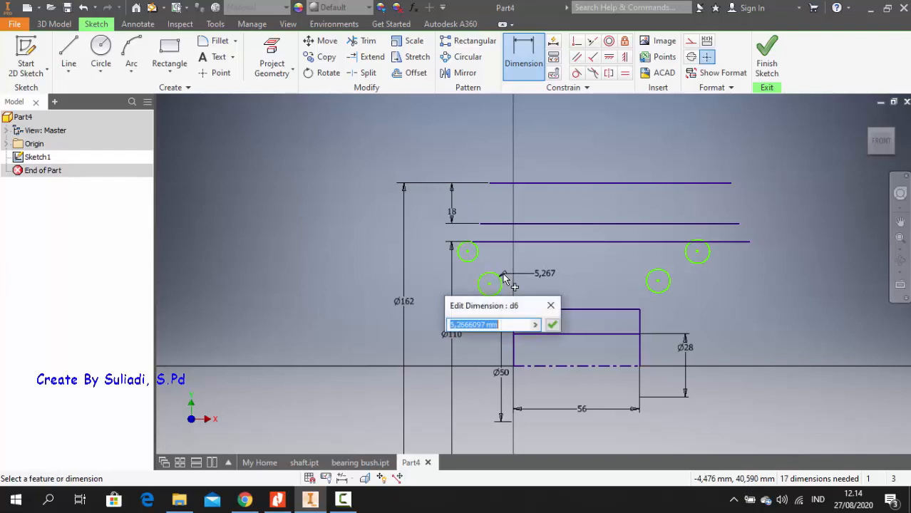
text(8)
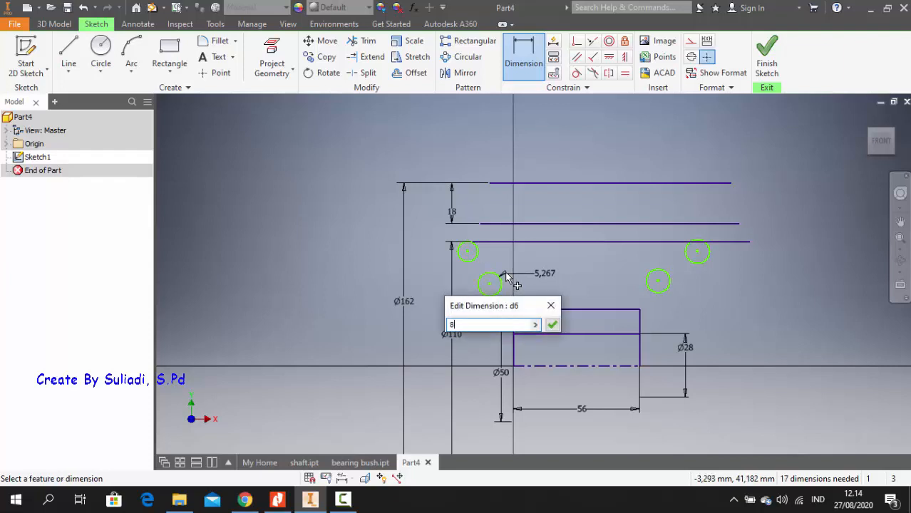
key(Return)
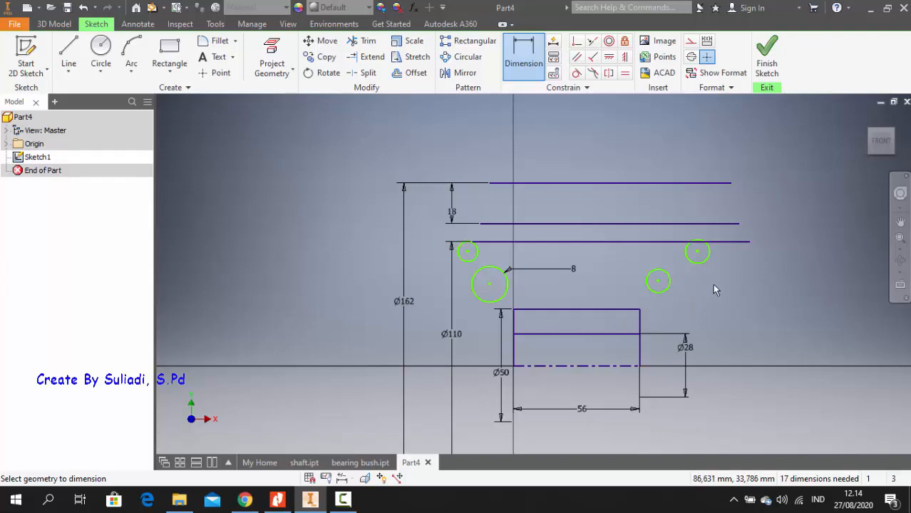
- Dimension the lower-right circle by radius and set it to 8 mm
click(663, 288)
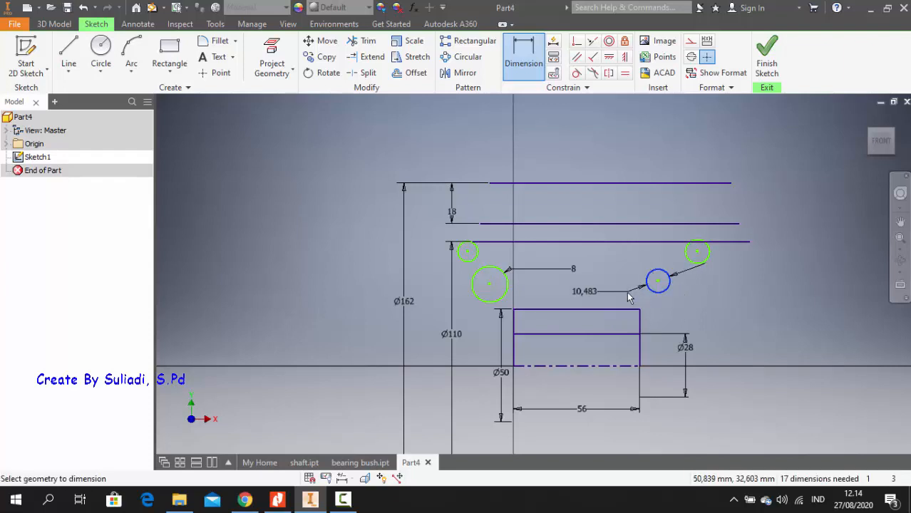
right_click(627, 294)
mouse_move(631, 356)
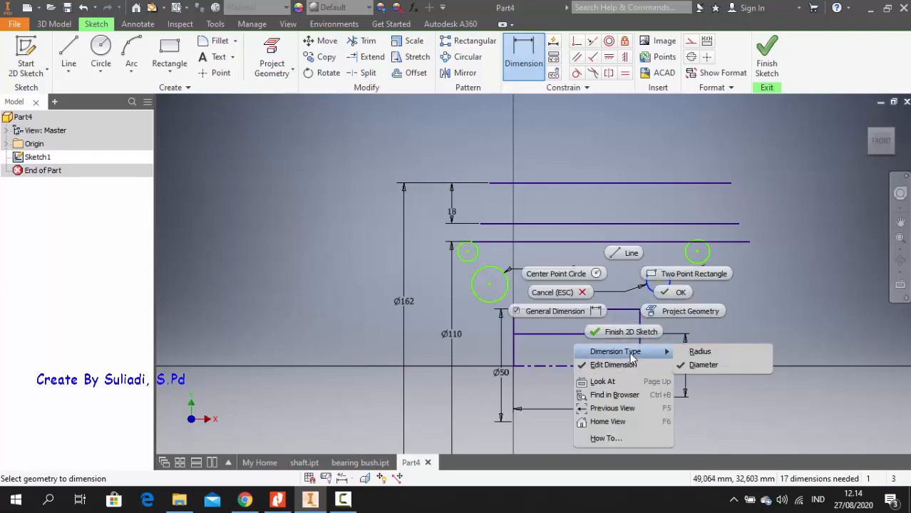
click(700, 351)
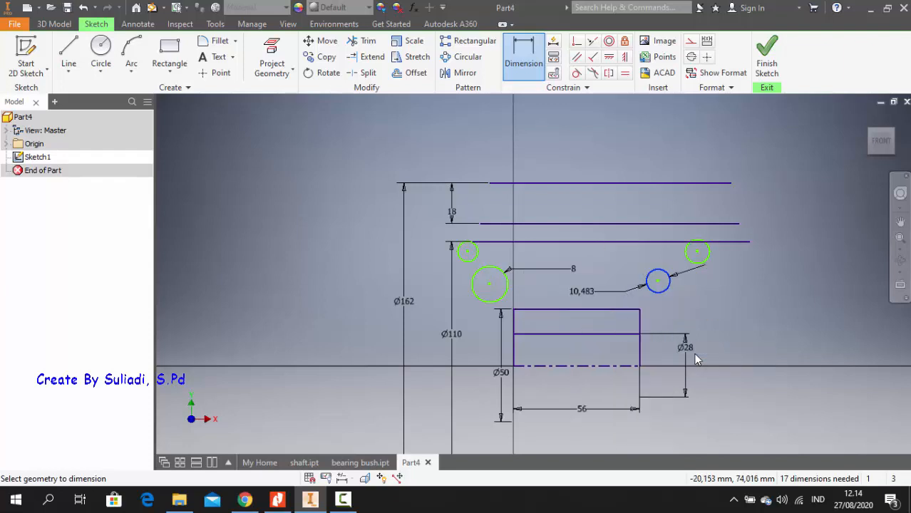
click(636, 280)
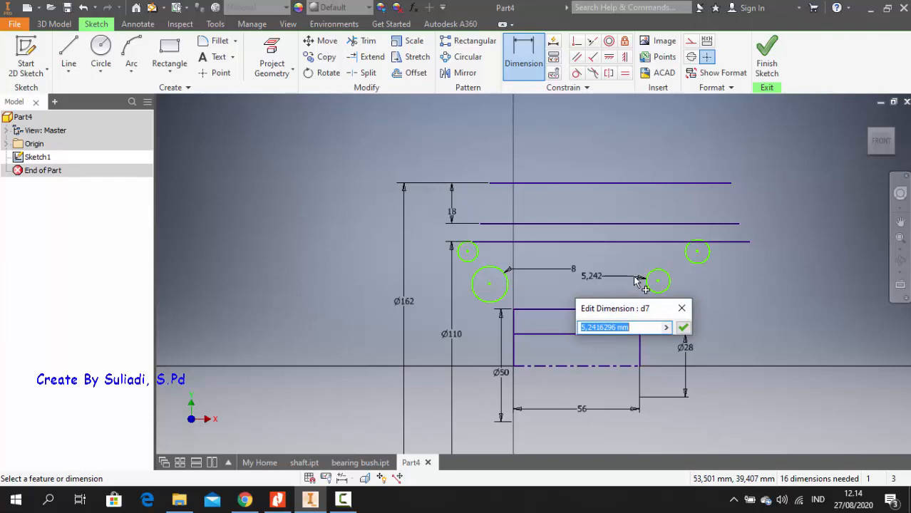
text(8)
key(Return)
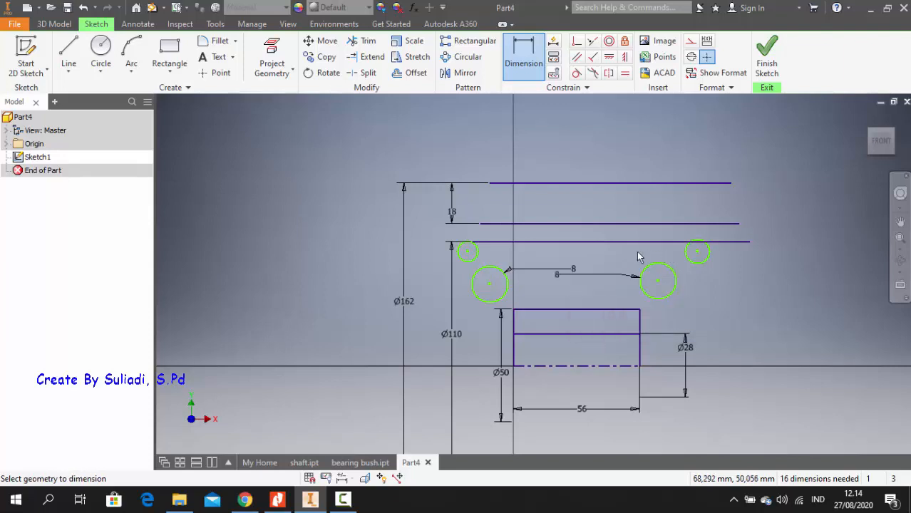
- Dimension the upper-left circle by radius and set it to 5 mm
click(468, 251)
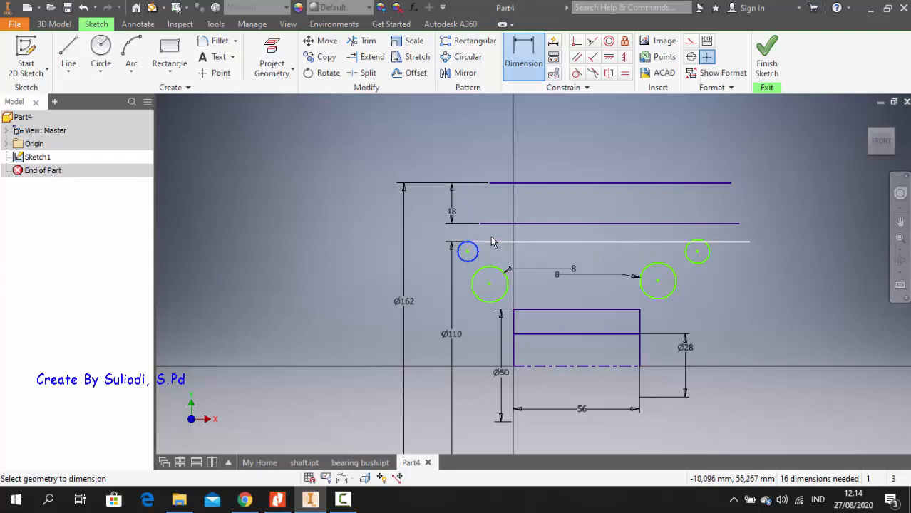
right_click(483, 234)
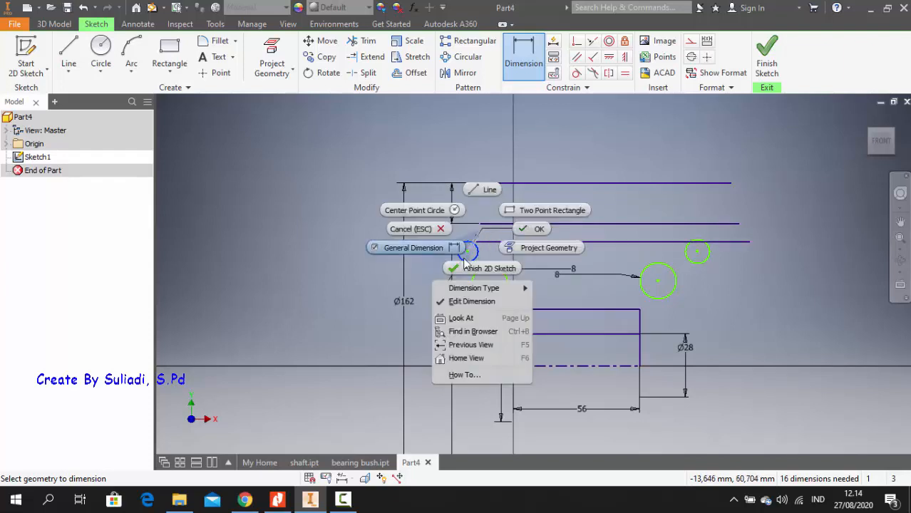
mouse_move(465, 288)
click(550, 288)
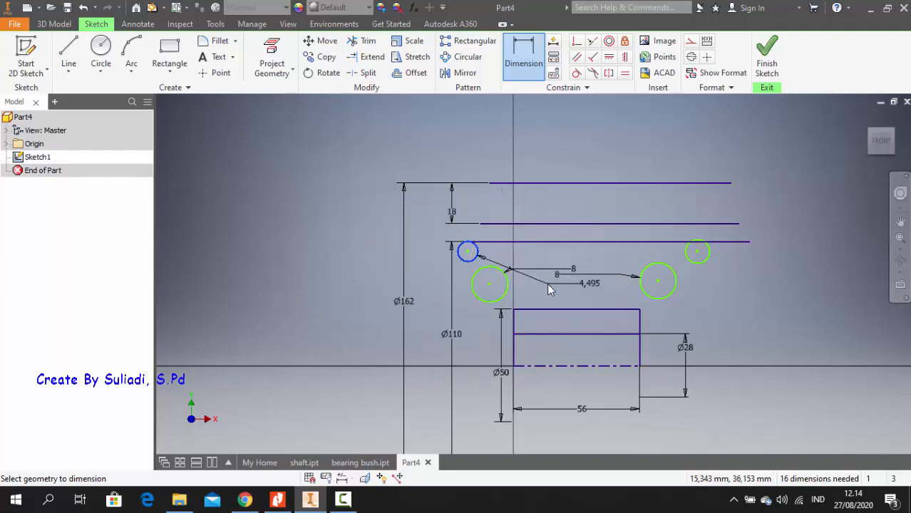
click(482, 235)
text(5)
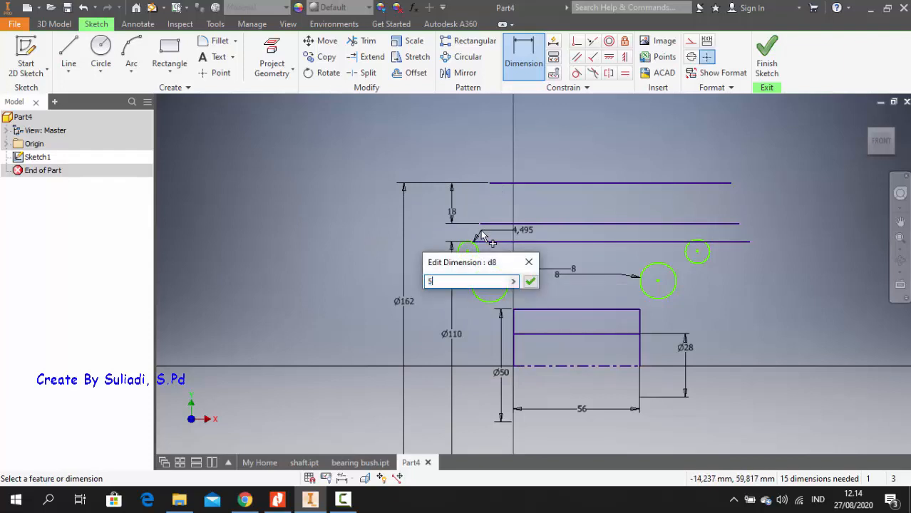
key(Return)
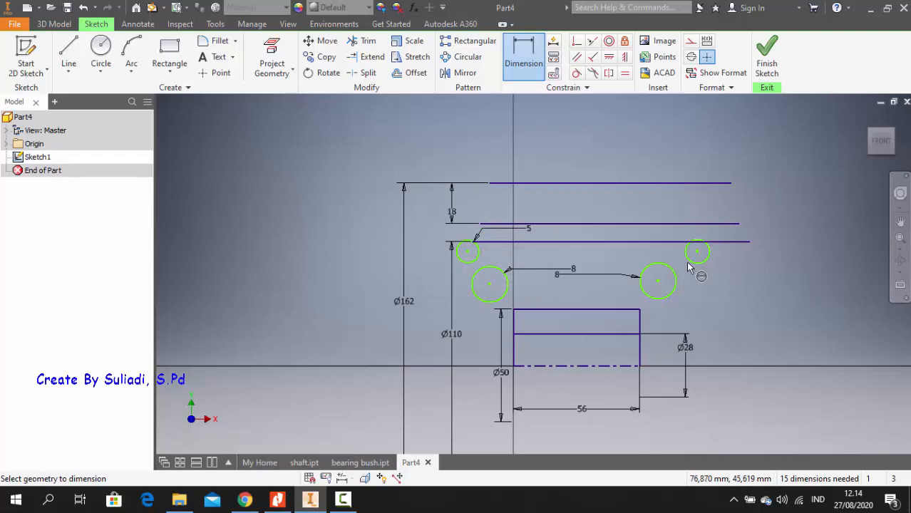
- Dimension the upper-right circle by radius and set it to 5 mm
right_click(688, 268)
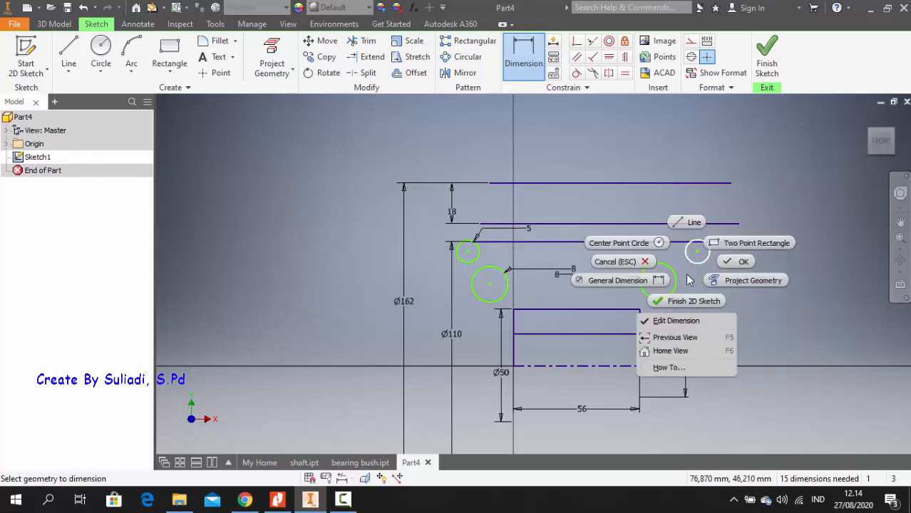
click(688, 321)
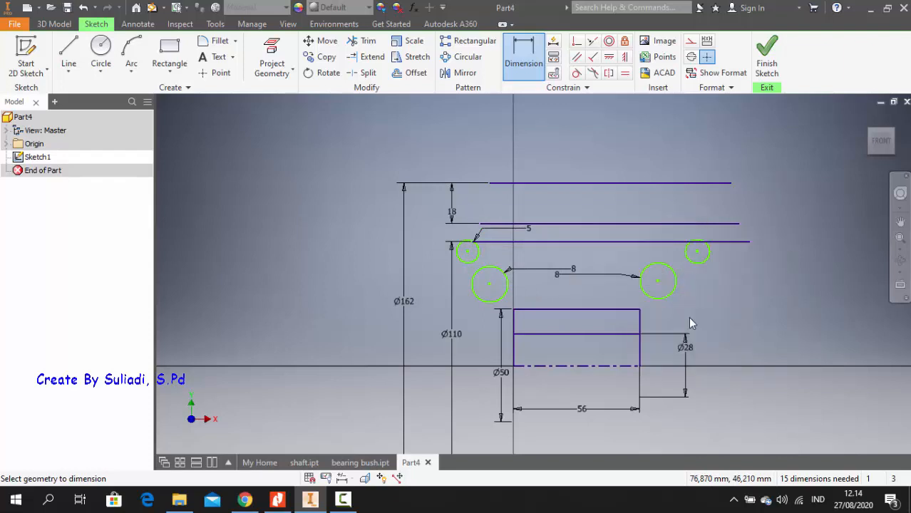
click(696, 262)
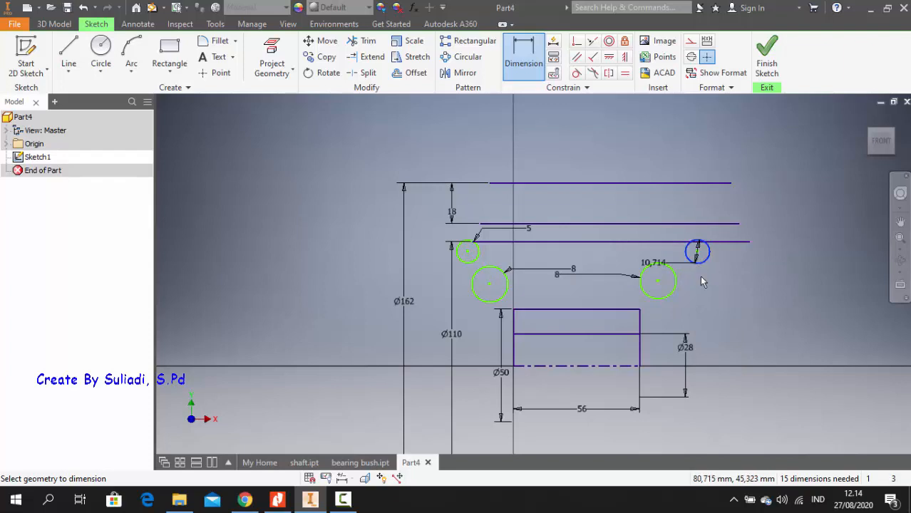
right_click(724, 259)
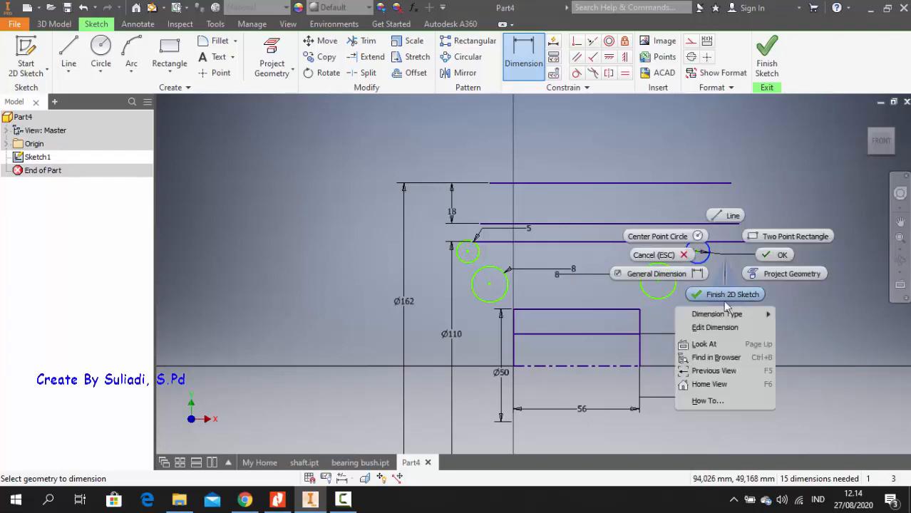
mouse_move(719, 312)
click(798, 314)
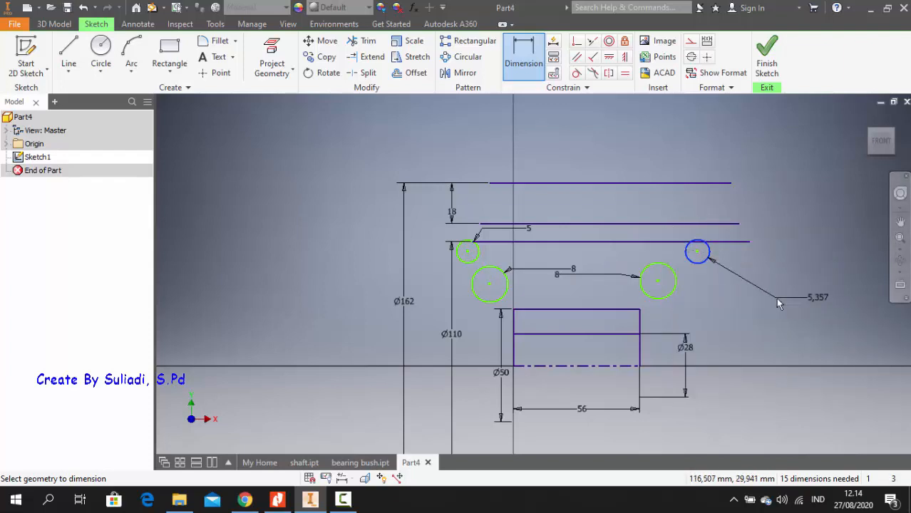
click(719, 234)
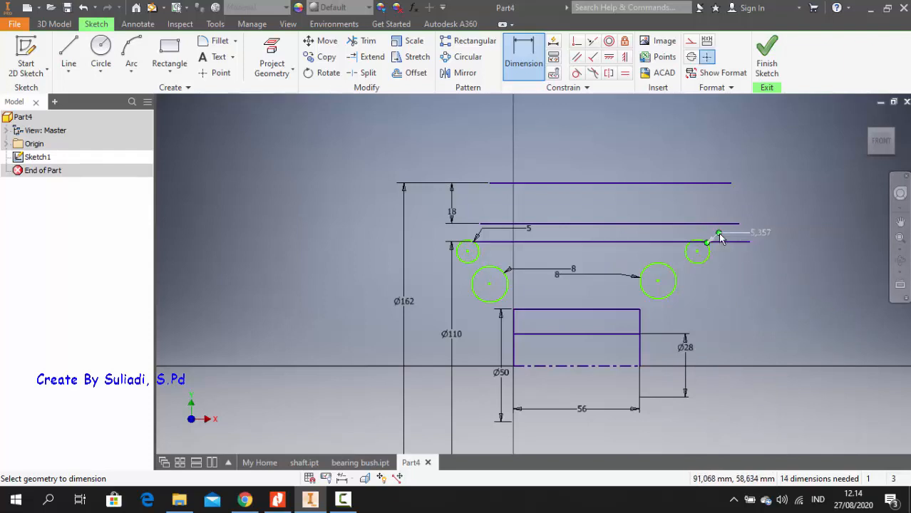
click(752, 235)
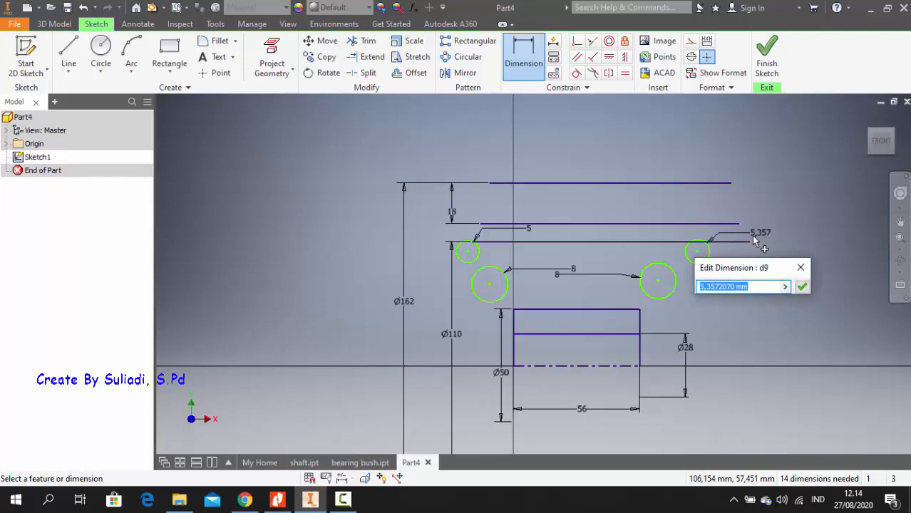
text(5)
key(Return)
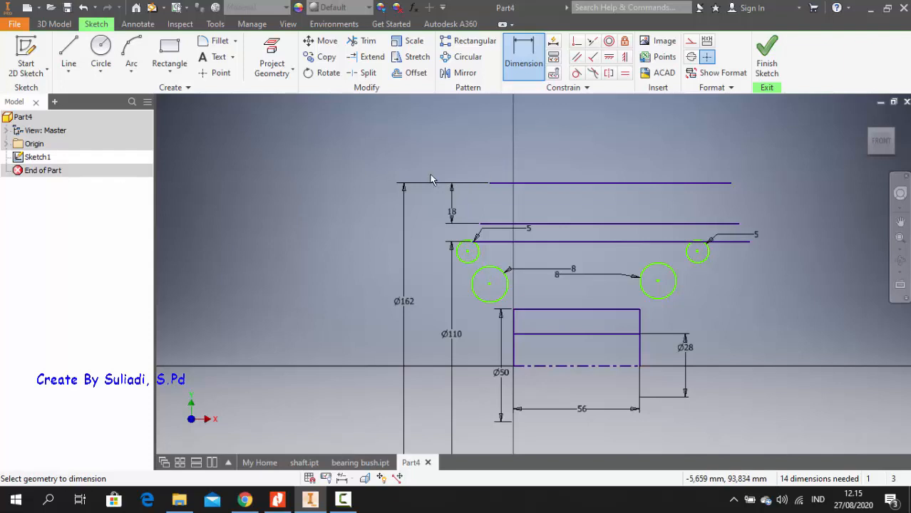
- Draw two vertical lines about 11.5 mm apart from the 110 mm diameter line down to the 50 mm diameter line
click(66, 56)
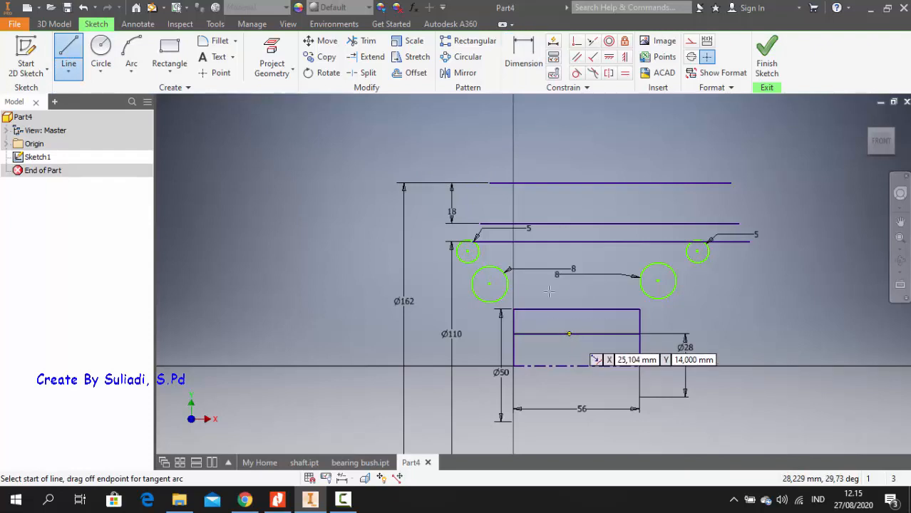
click(565, 242)
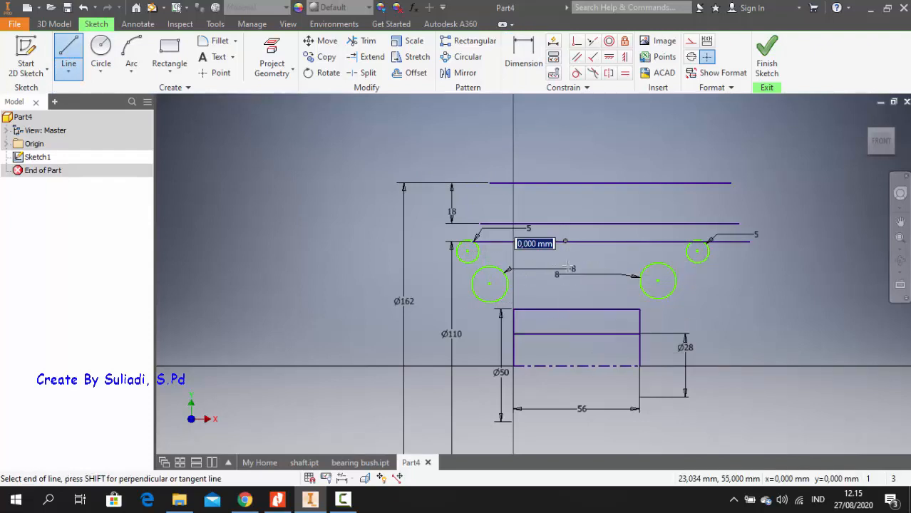
double_click(565, 309)
click(590, 242)
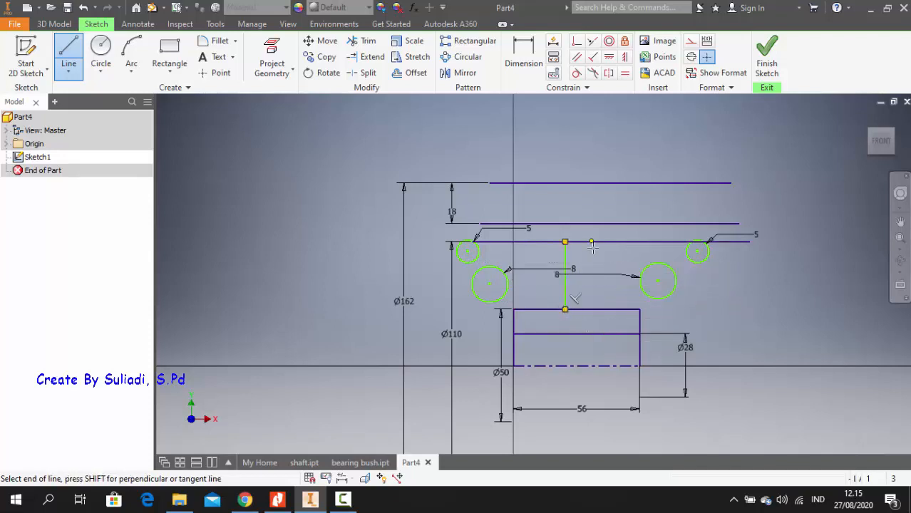
double_click(590, 310)
- Dimension the spacing between the two new vertical lines as 8 mm
click(524, 62)
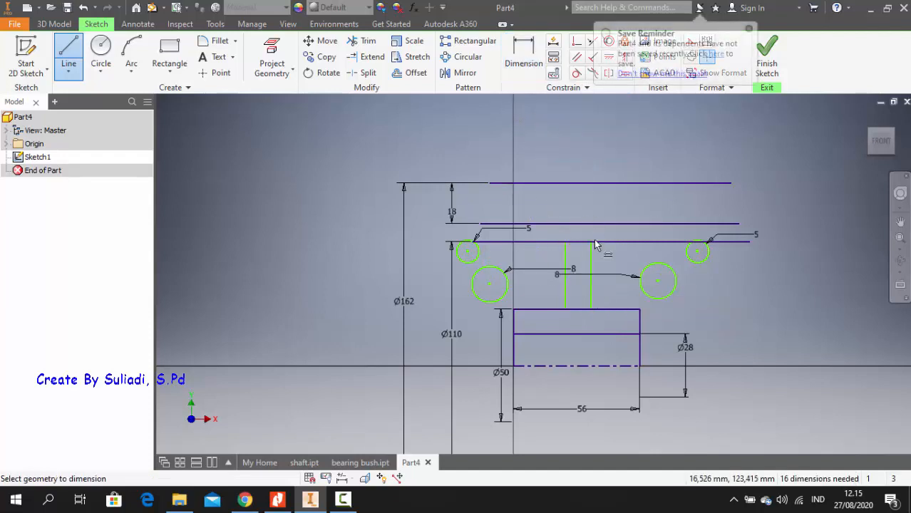
click(566, 265)
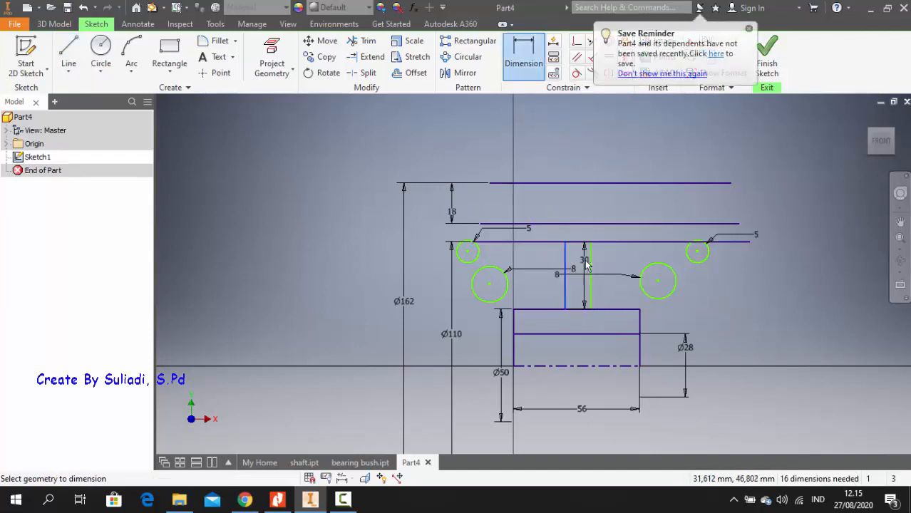
click(589, 262)
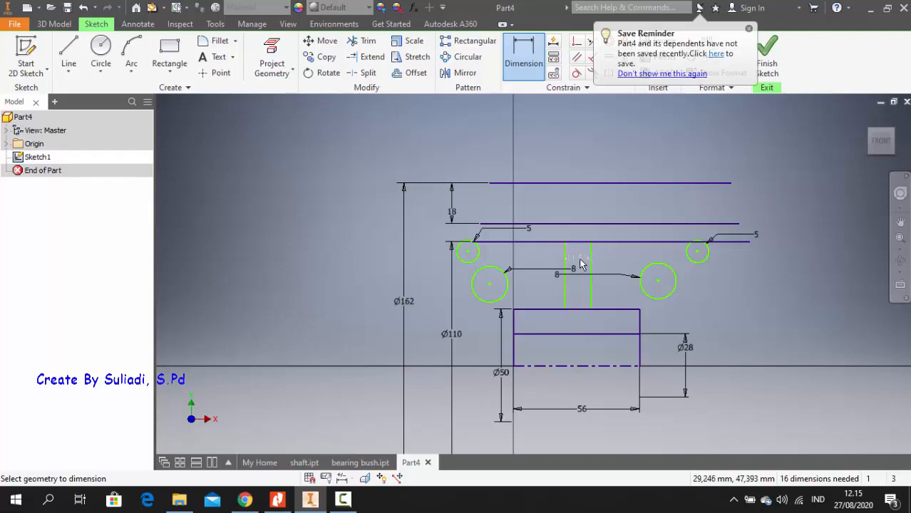
click(579, 265)
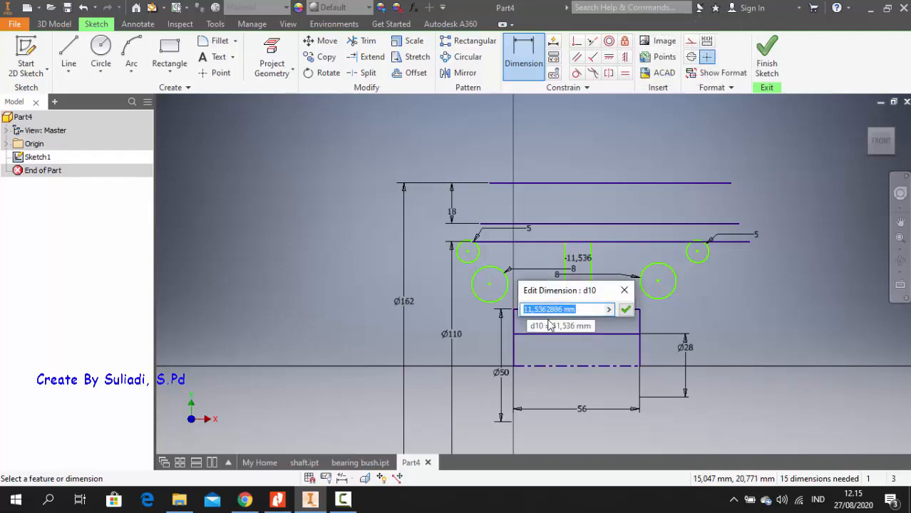
text(8)
key(Return)
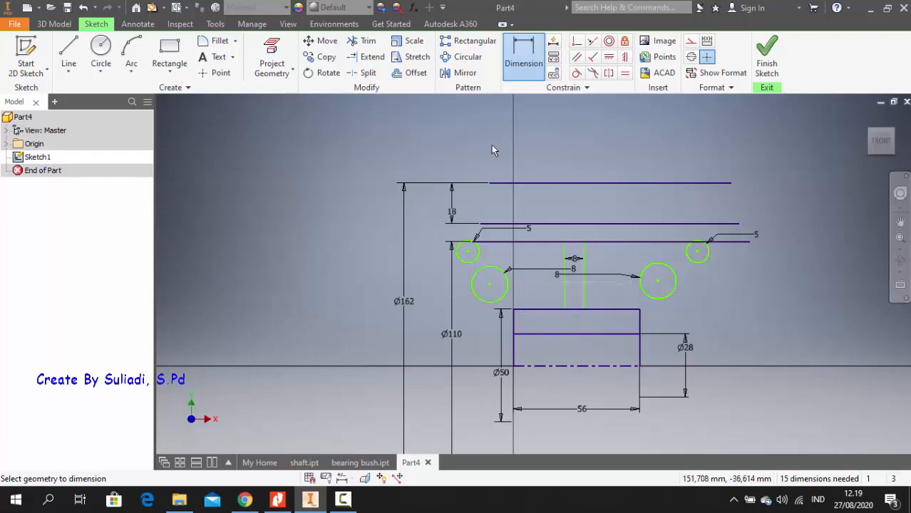
- Dimension the distance from the hub's left edge to the left web line as 24 mm
click(539, 71)
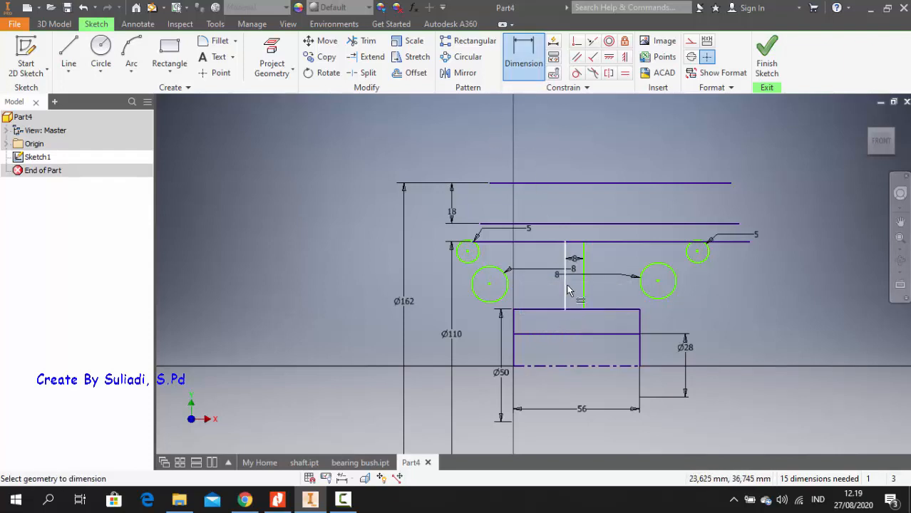
click(515, 328)
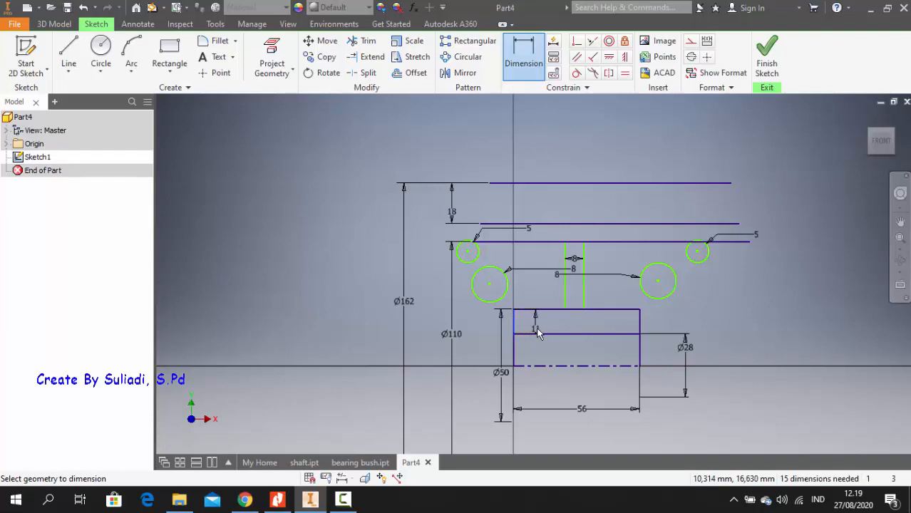
click(566, 298)
click(547, 328)
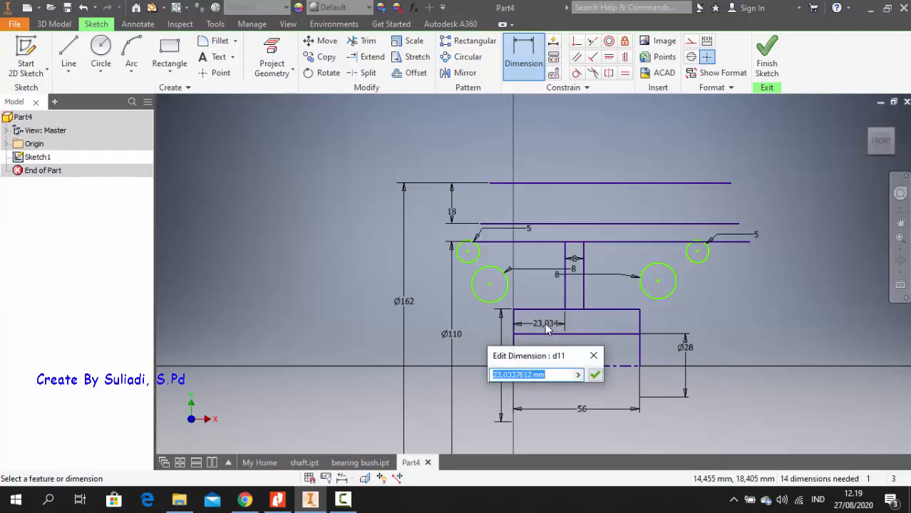
text(24)
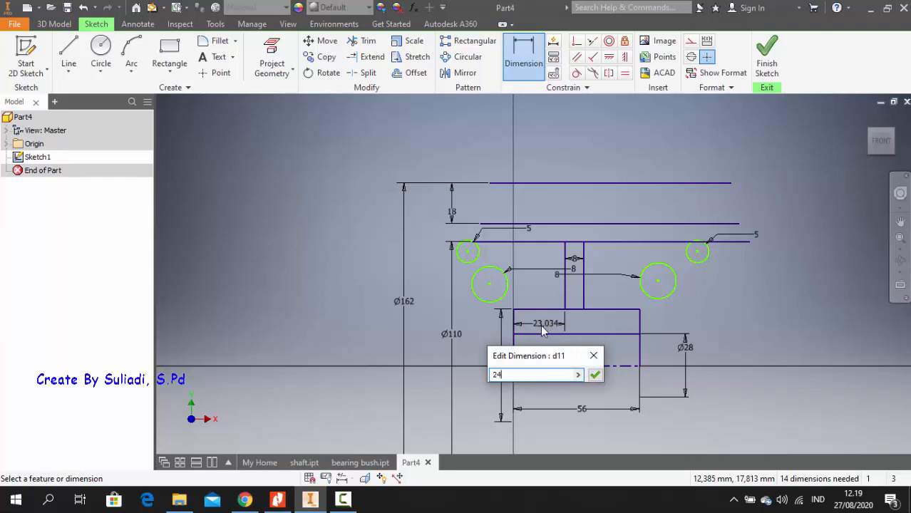
key(Return)
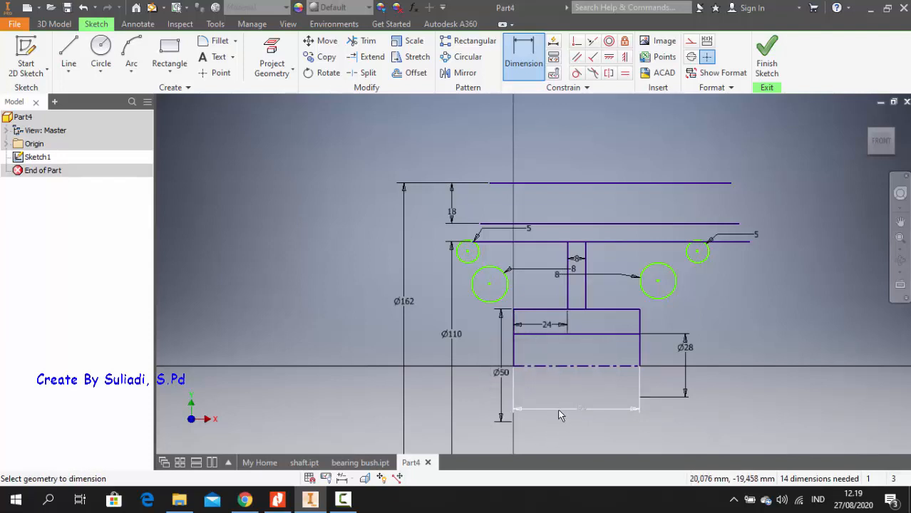
- Make the left 8 mm radius circle tangent to the left web line and the 50 mm diameter line
click(576, 73)
click(508, 283)
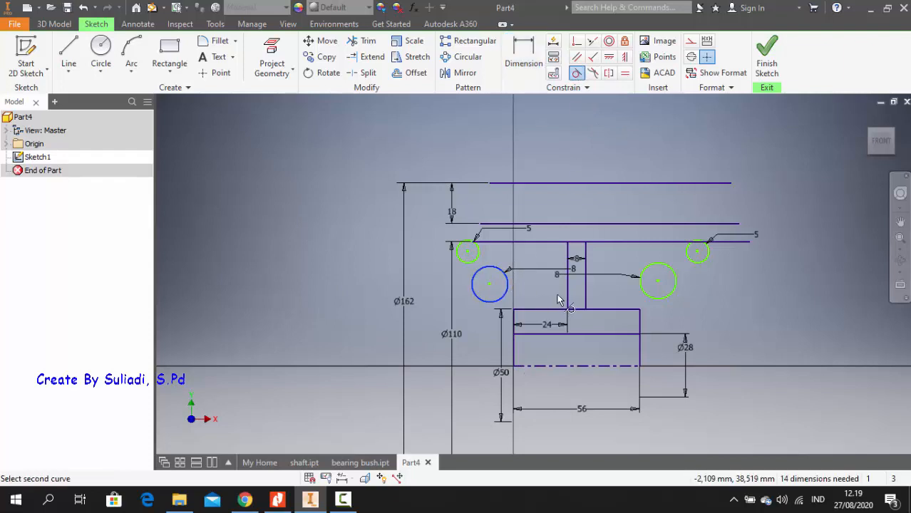
click(568, 293)
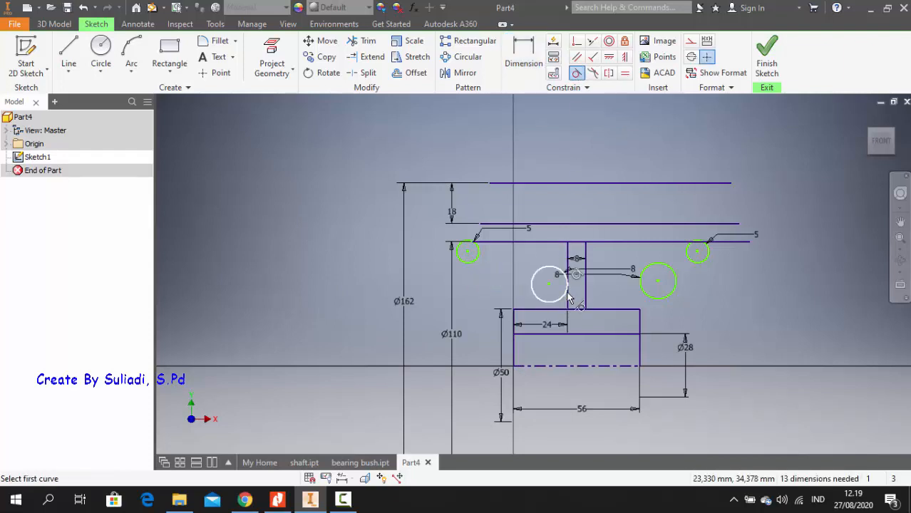
click(557, 302)
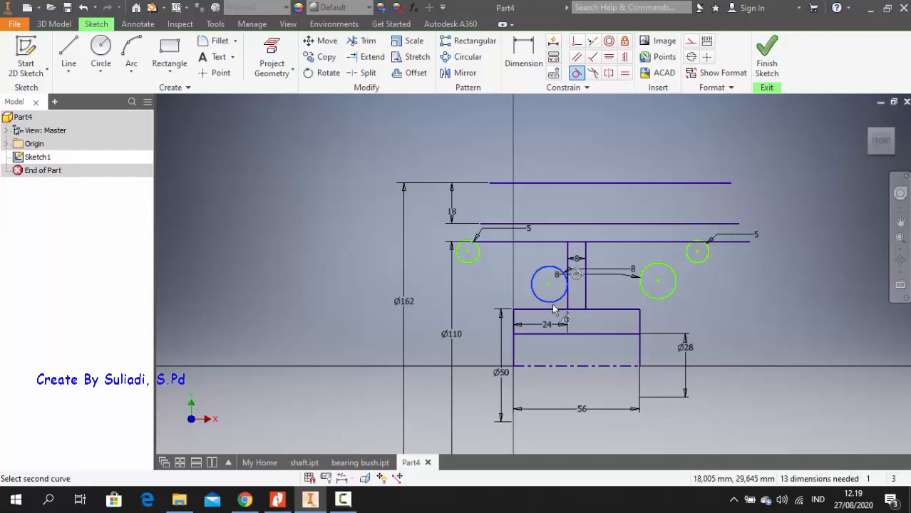
click(563, 309)
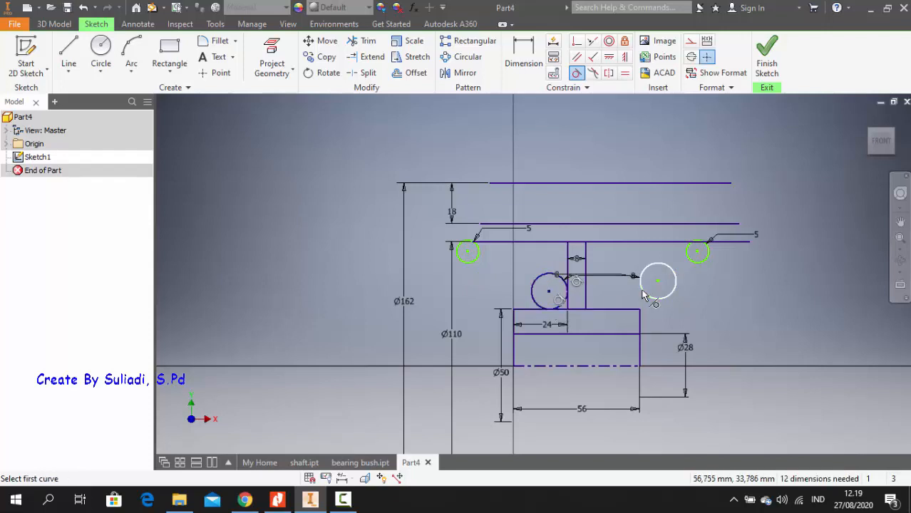
- Make the right 8 mm radius circle tangent to the right web line and the 50 mm diameter line
click(643, 288)
click(585, 294)
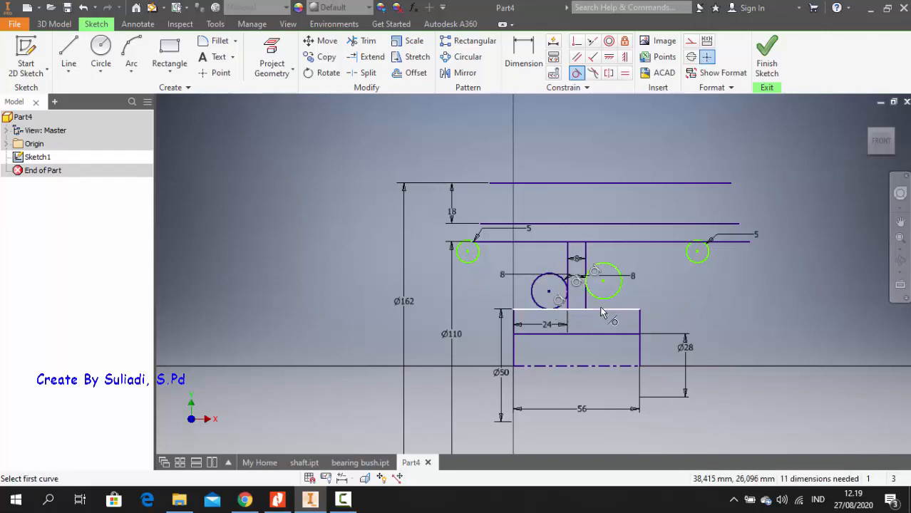
click(603, 309)
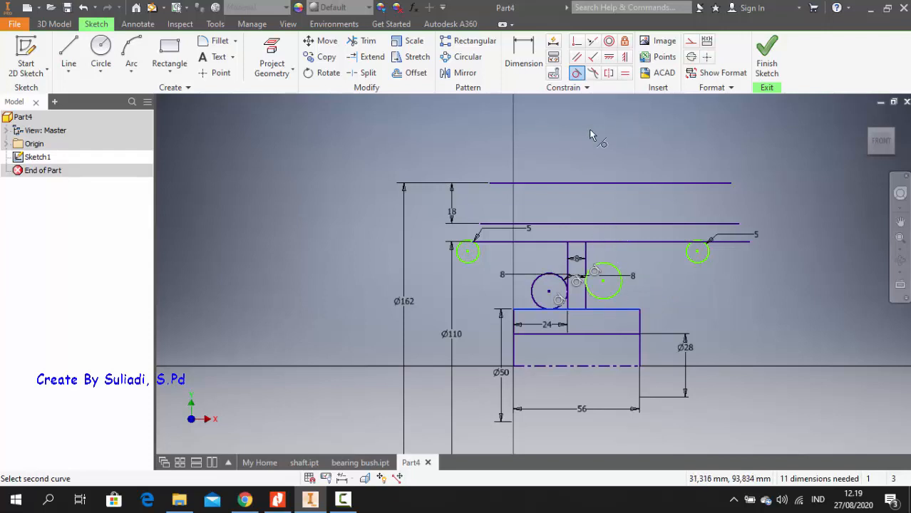
click(605, 299)
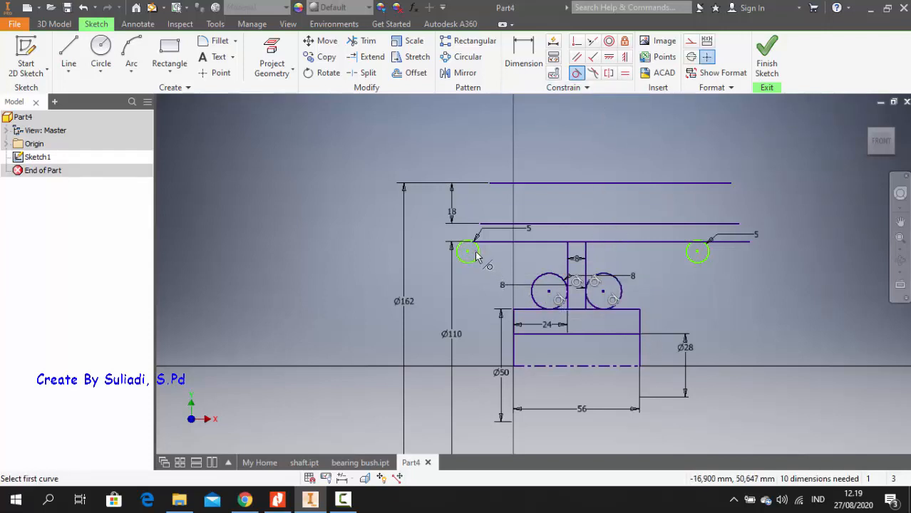
- Make the left 5 mm radius circle tangent to the left web line and the 110 mm diameter line
click(568, 270)
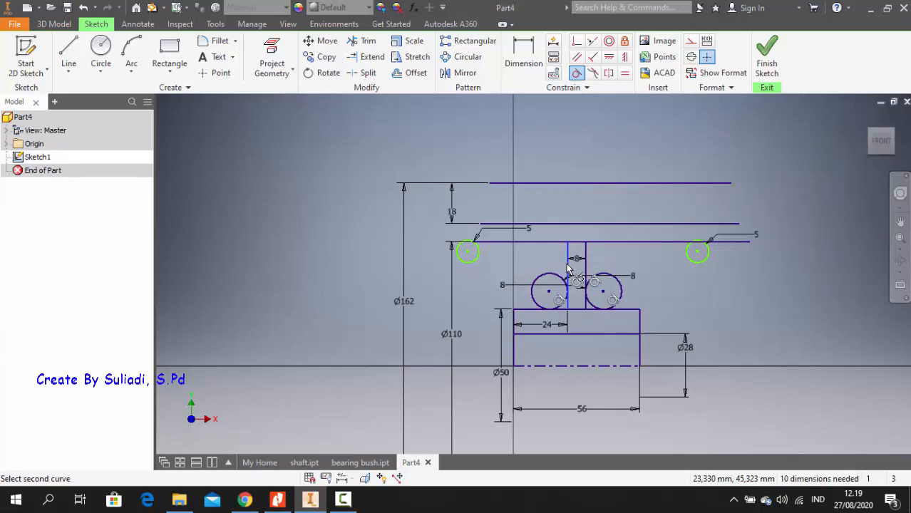
click(476, 261)
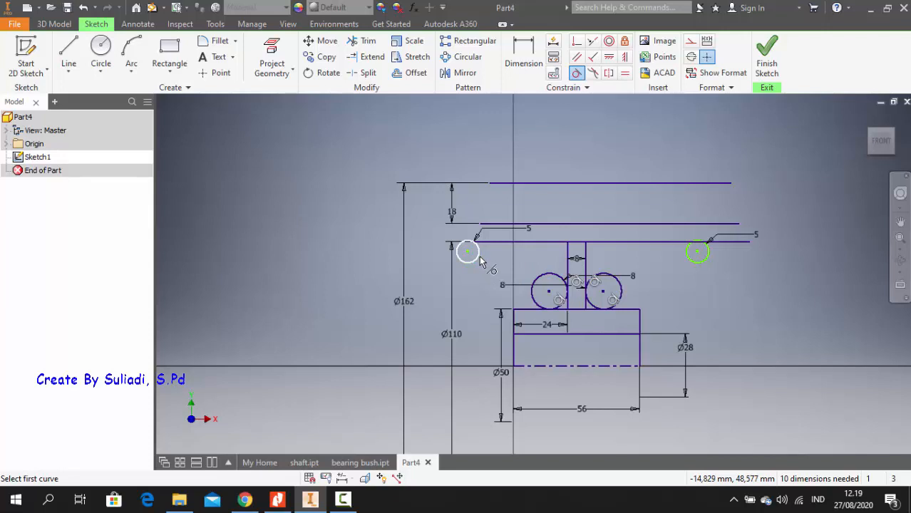
click(480, 262)
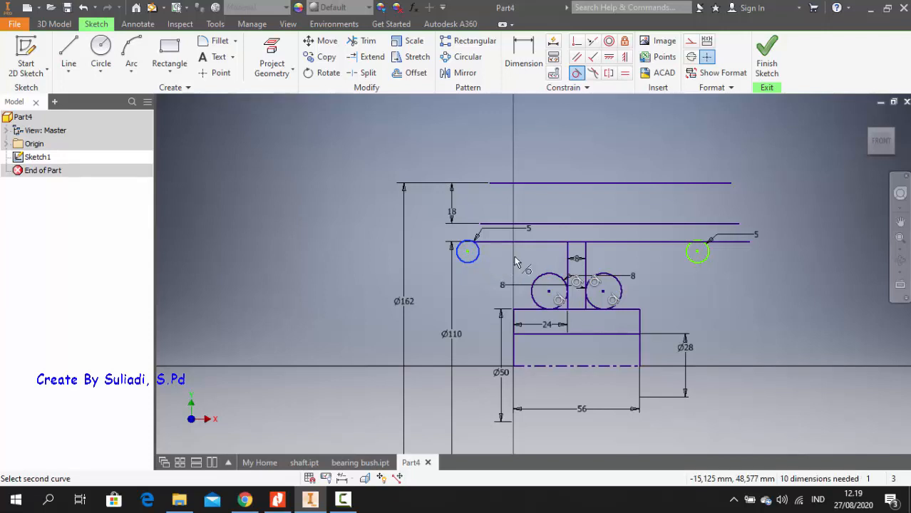
click(568, 271)
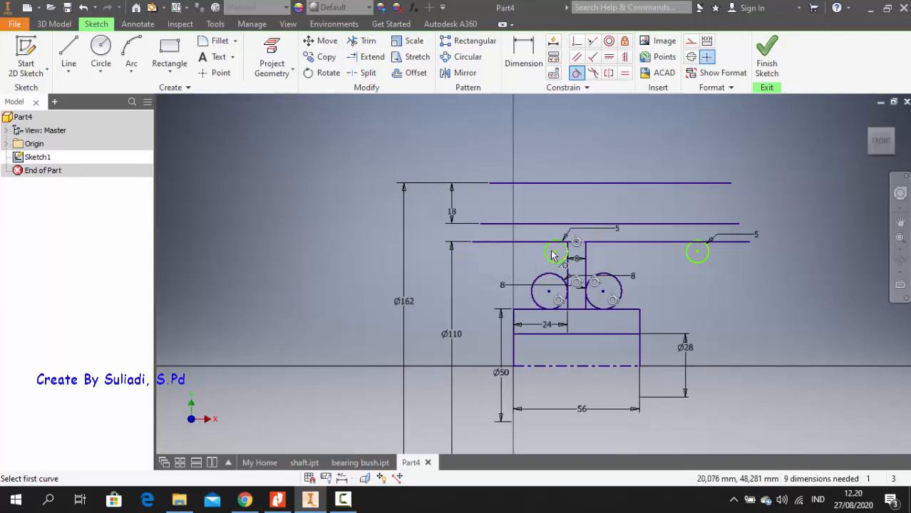
click(545, 242)
click(549, 249)
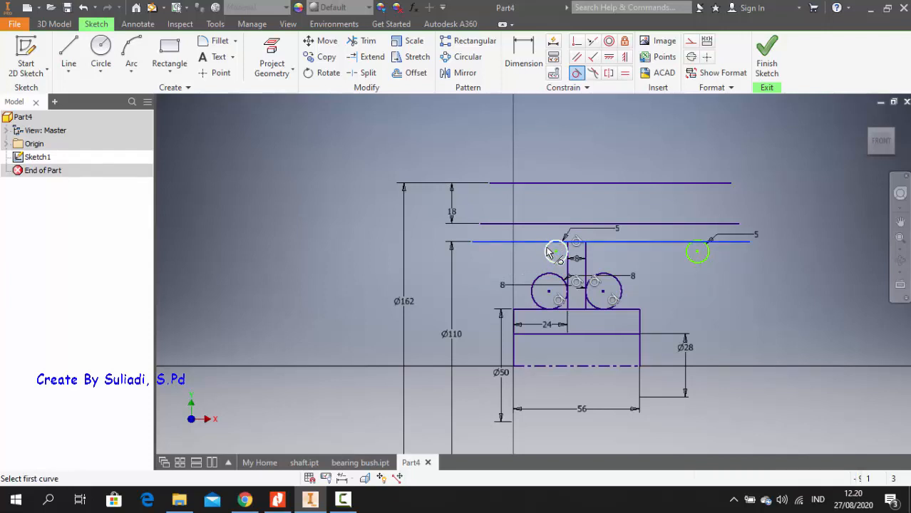
- Make the right 5 mm radius circle tangent to the right web line and the 110 mm diameter line
click(696, 253)
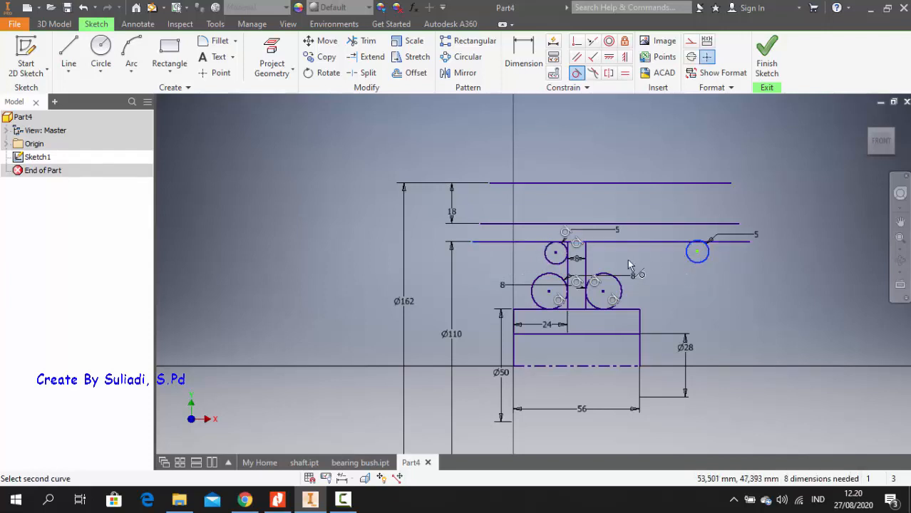
click(586, 265)
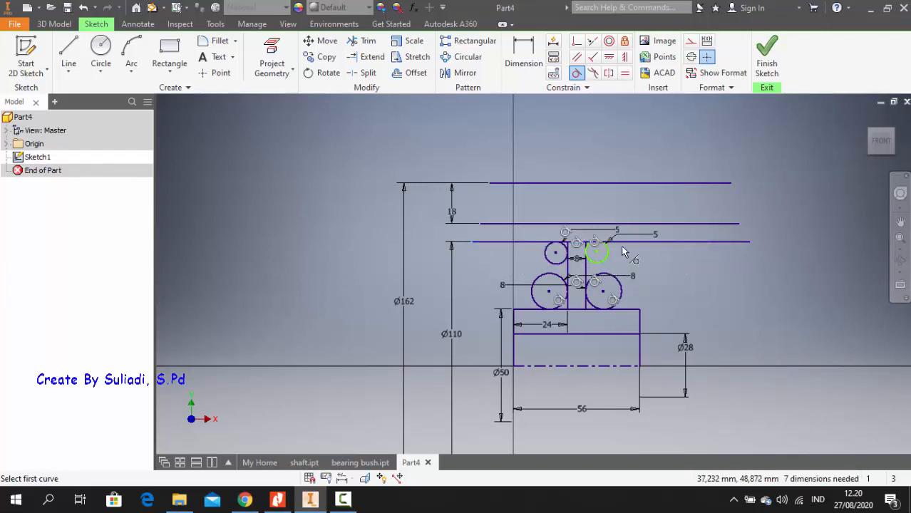
click(618, 242)
click(605, 258)
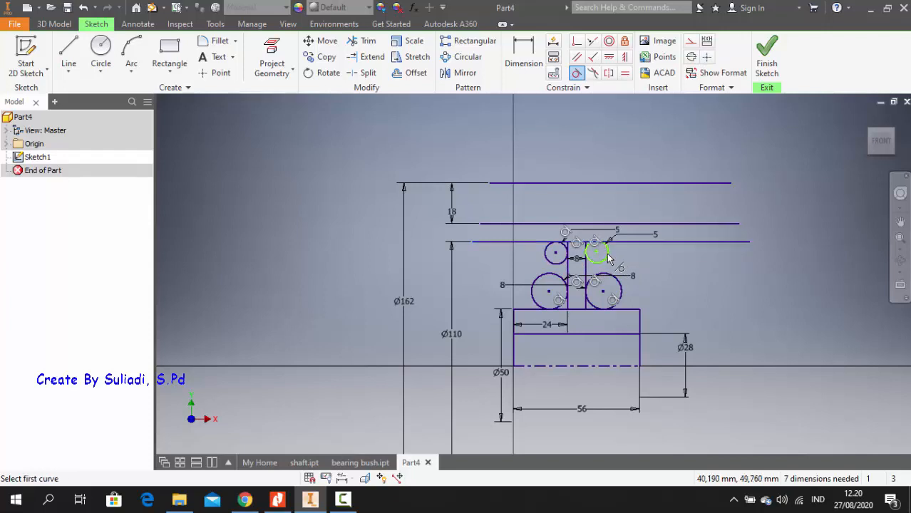
click(608, 258)
click(602, 241)
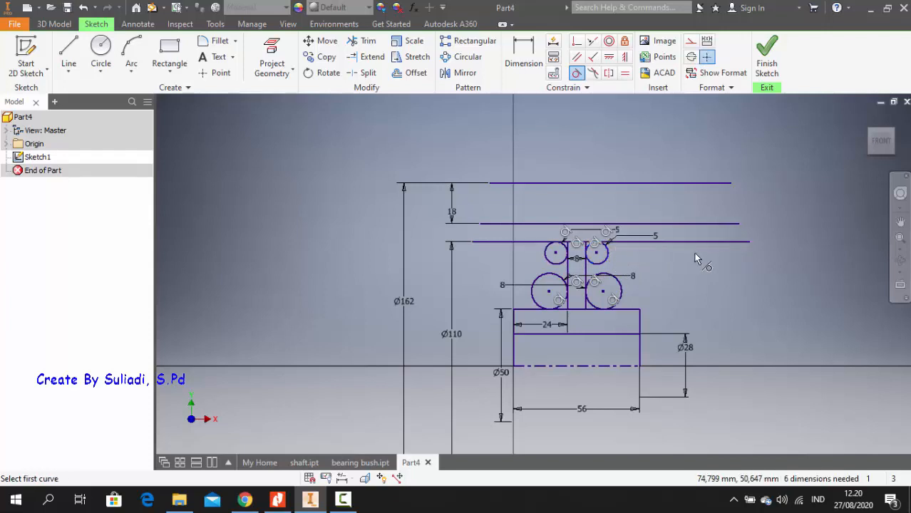
- Trim the two circles left of the web down to their tangent fillet arcs
click(362, 41)
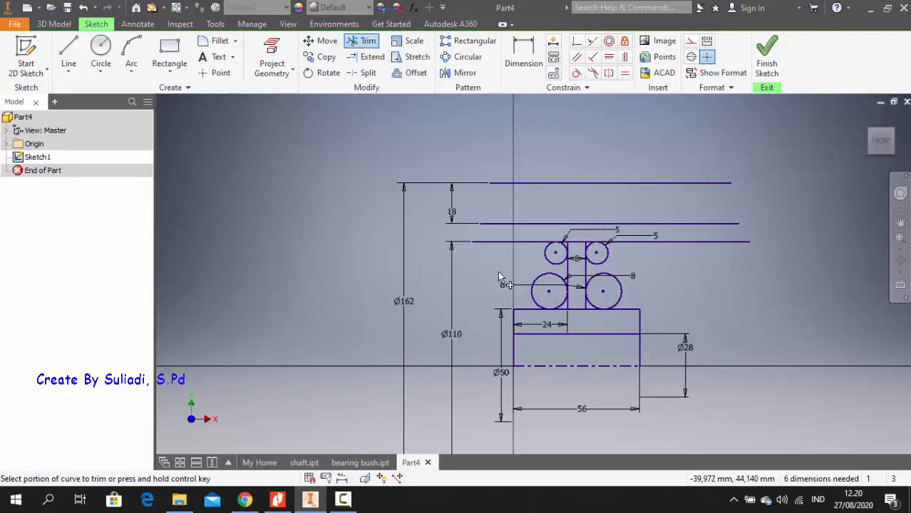
click(532, 295)
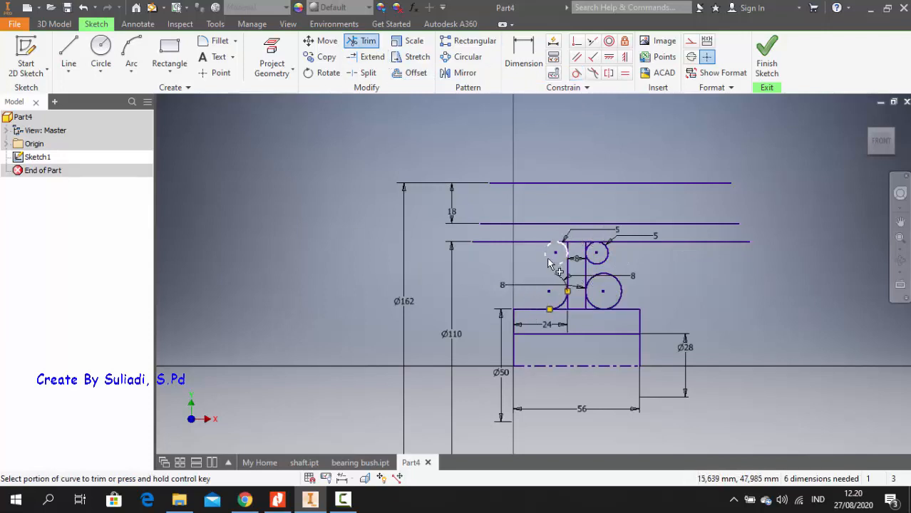
click(547, 264)
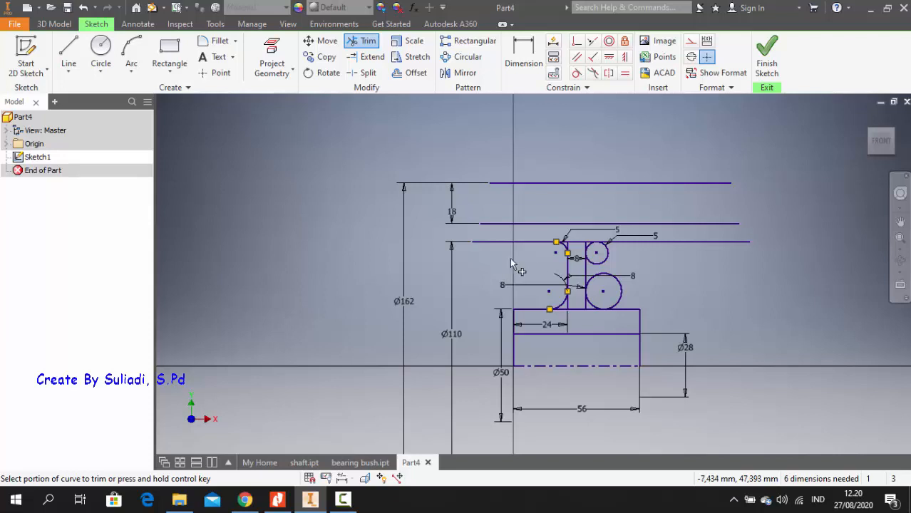
- Trim the 50 mm diameter line between the lower circles' tangent points and the right web line's lower stub
click(573, 306)
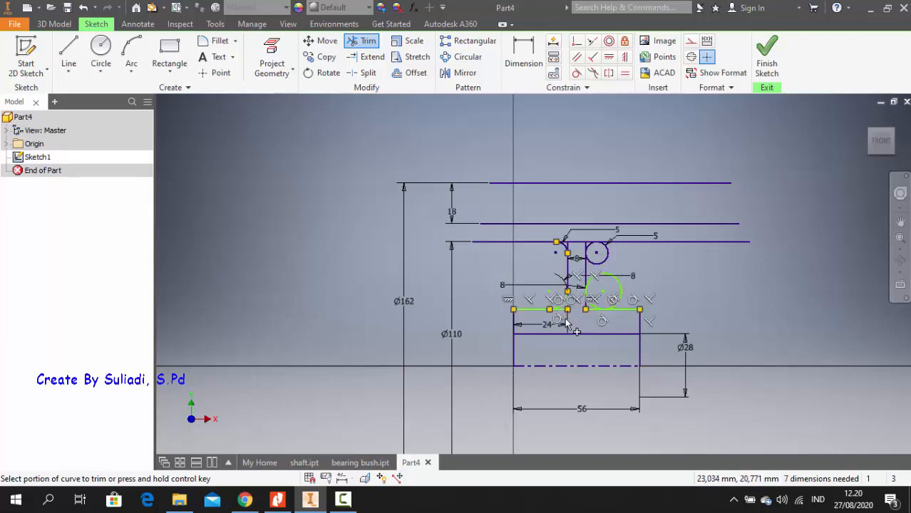
click(573, 312)
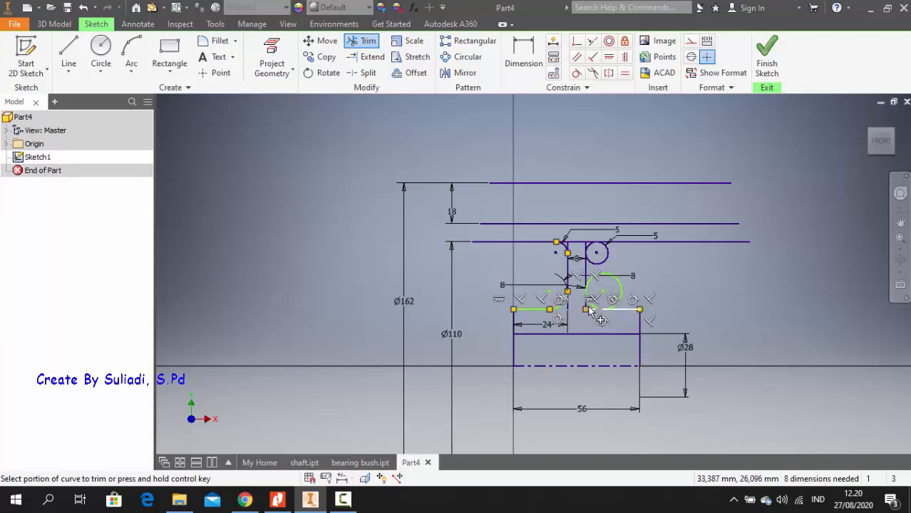
click(589, 311)
click(587, 304)
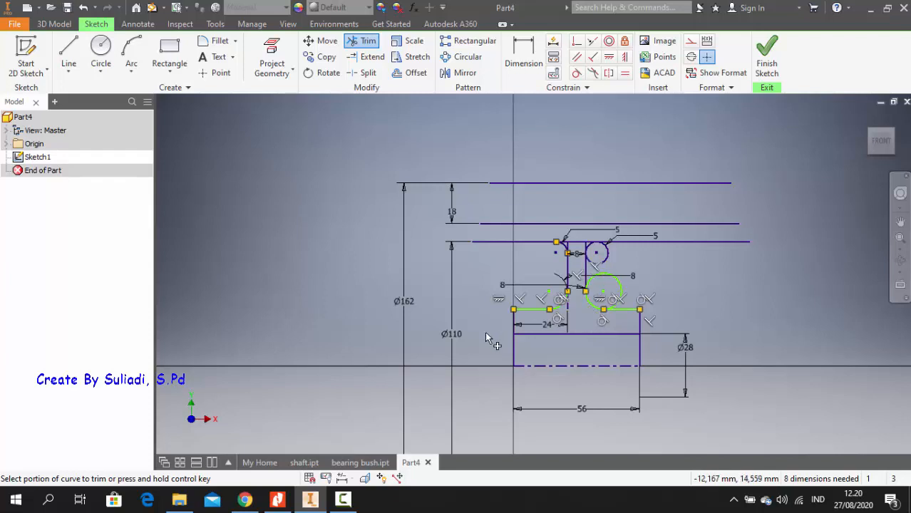
- Trim the circles right of the web to fillet arcs and remove the line segments and stubs between the upper fillets
click(622, 289)
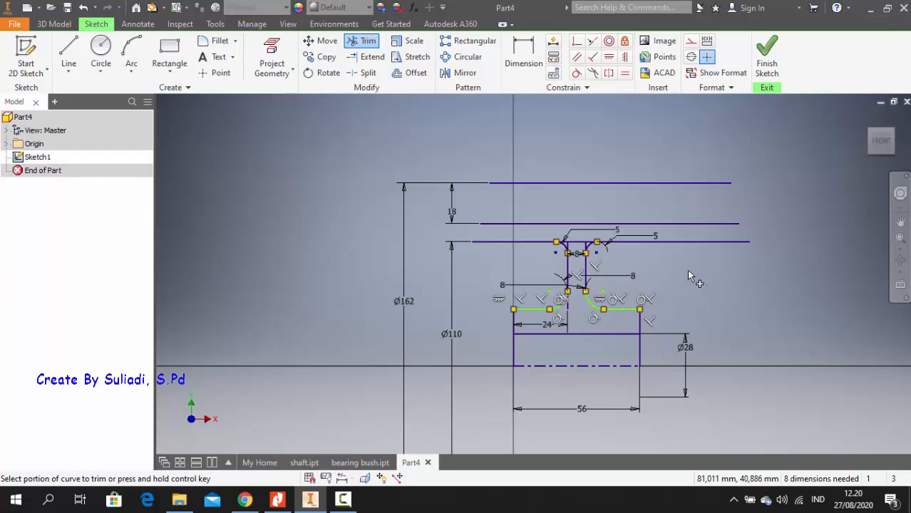
click(582, 244)
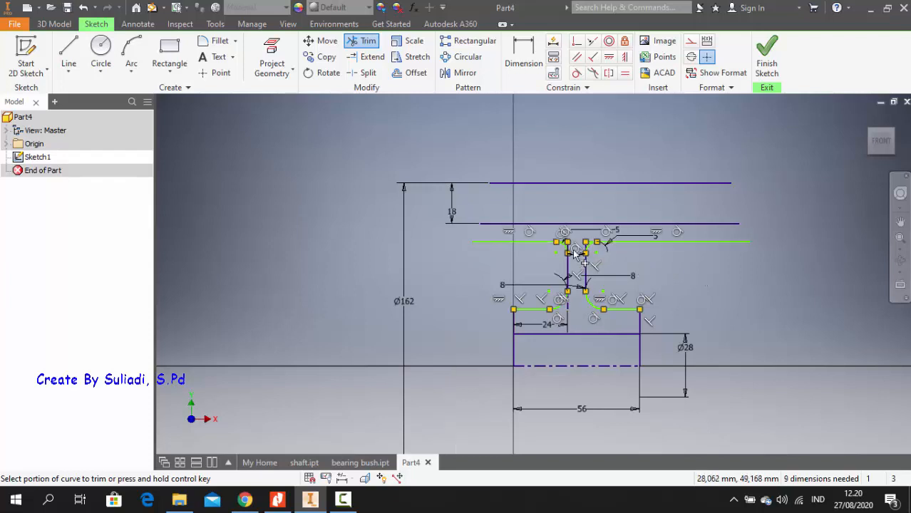
click(568, 245)
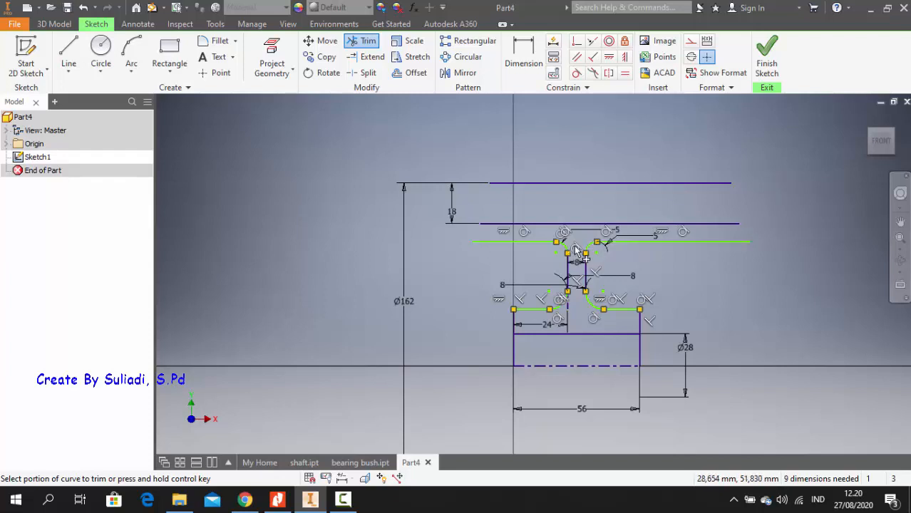
- Dimension the hub's outer line from the centerline again as a 50 mm diameter
scroll(592, 269, up, 4)
scroll(592, 275, down, 5)
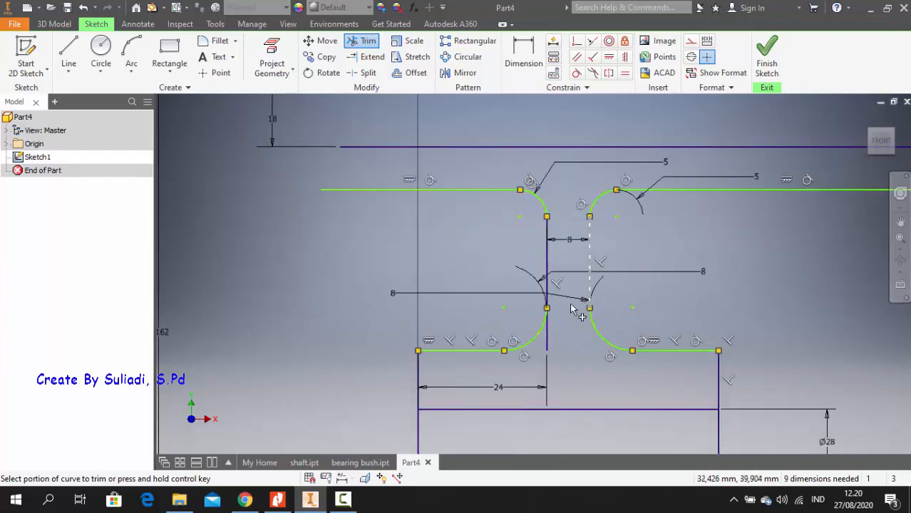
scroll(568, 378, up, 3)
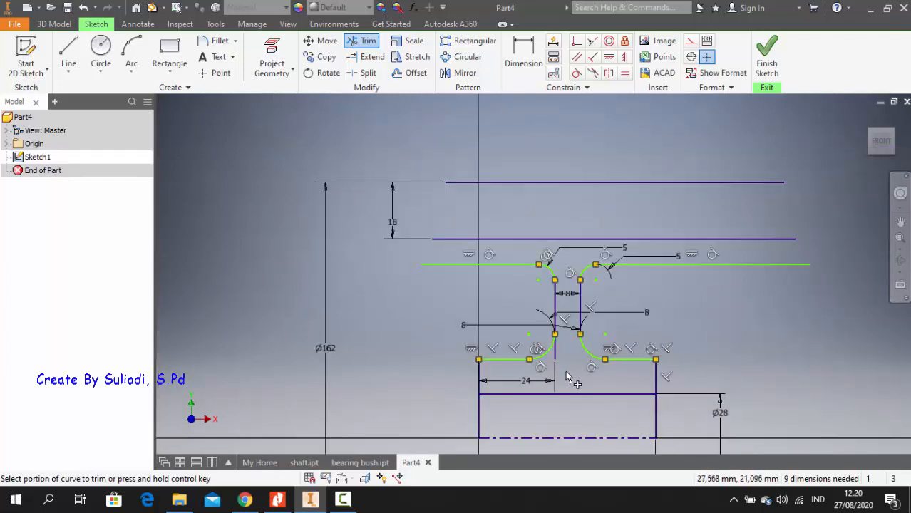
key(d)
click(522, 69)
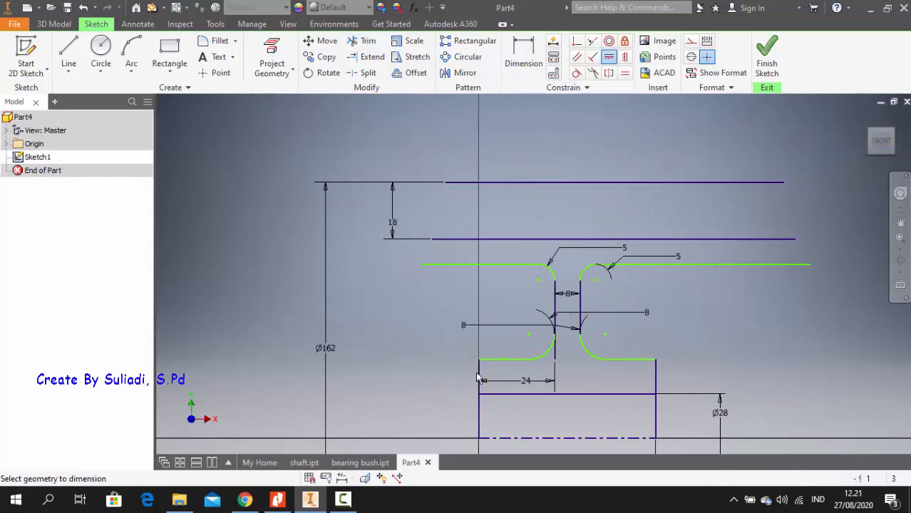
click(485, 360)
click(510, 439)
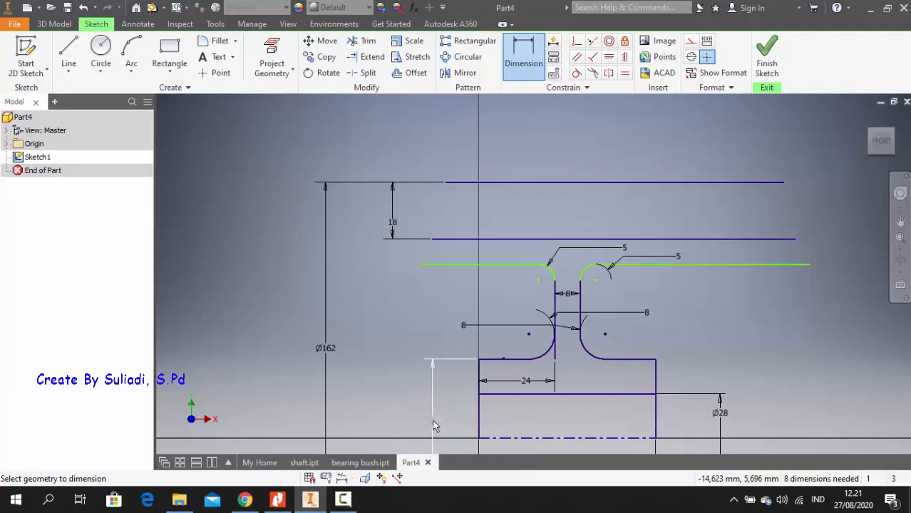
click(433, 421)
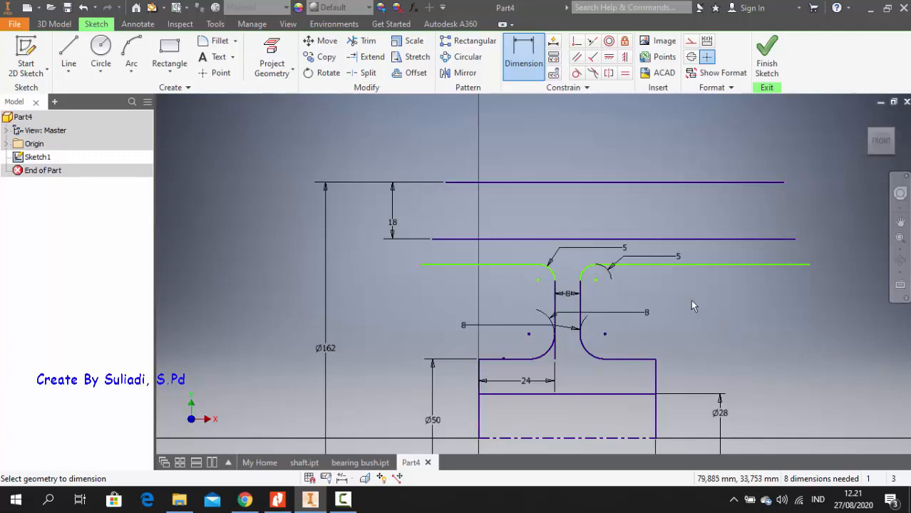
- Dimension the length of the 162 mm diameter rim line as 52 mm
click(607, 183)
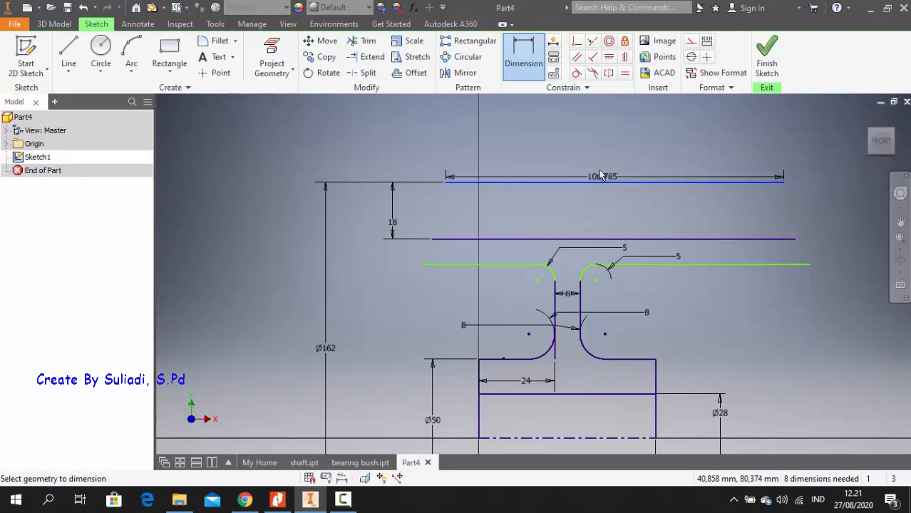
click(590, 138)
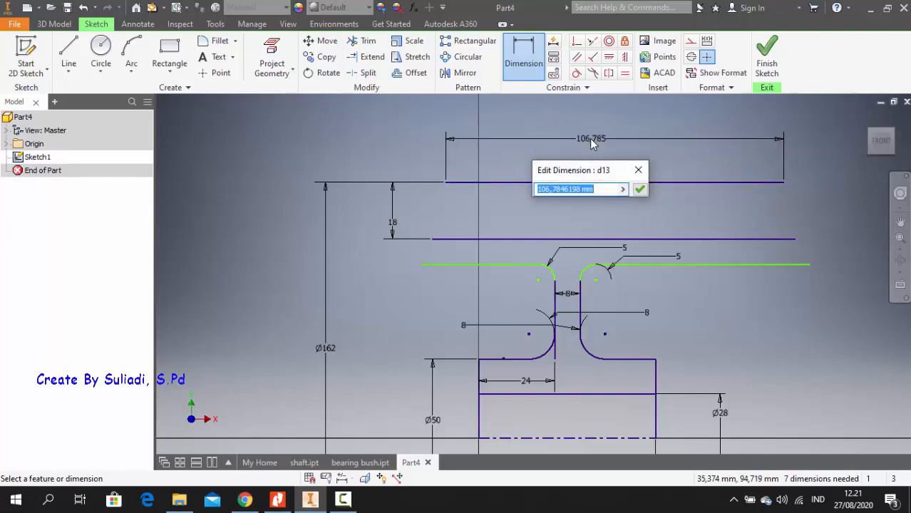
text(52)
key(Return)
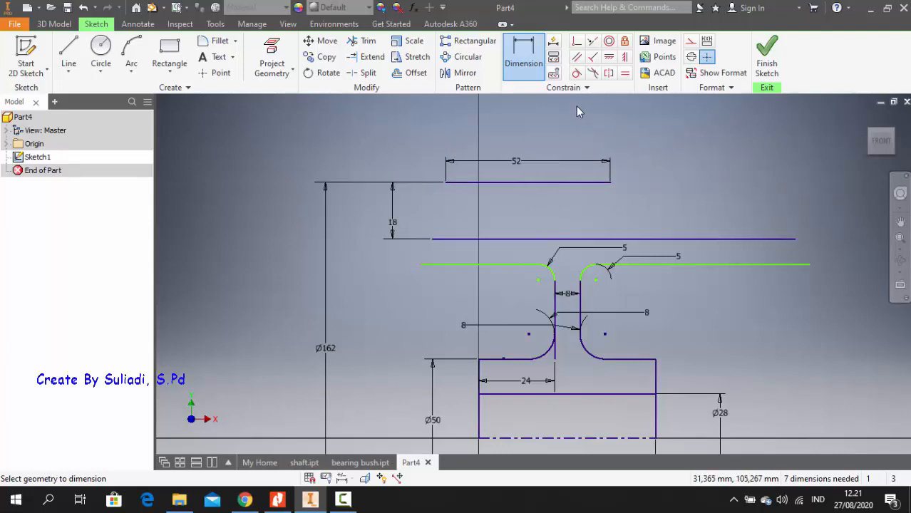
- Constrain the midpoint of the 52 mm rim line vertically in line with the midpoint of the 28 mm bore line
click(624, 57)
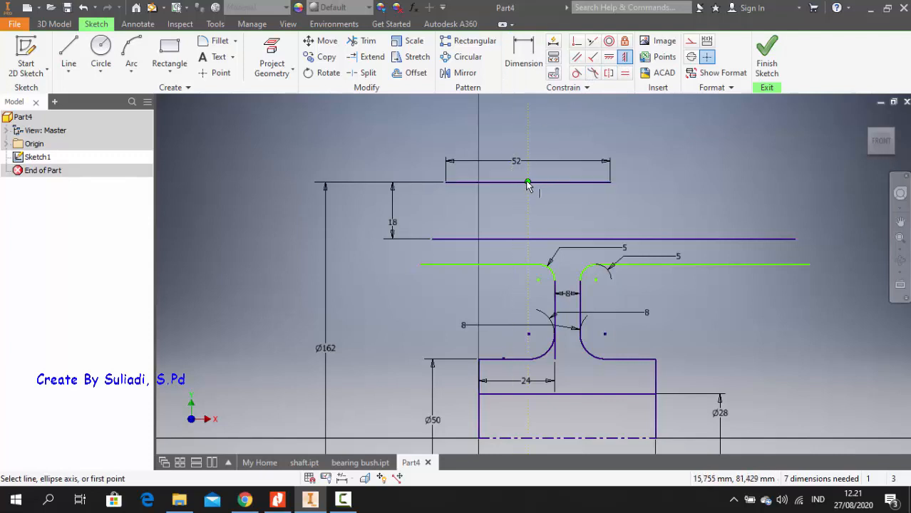
click(527, 181)
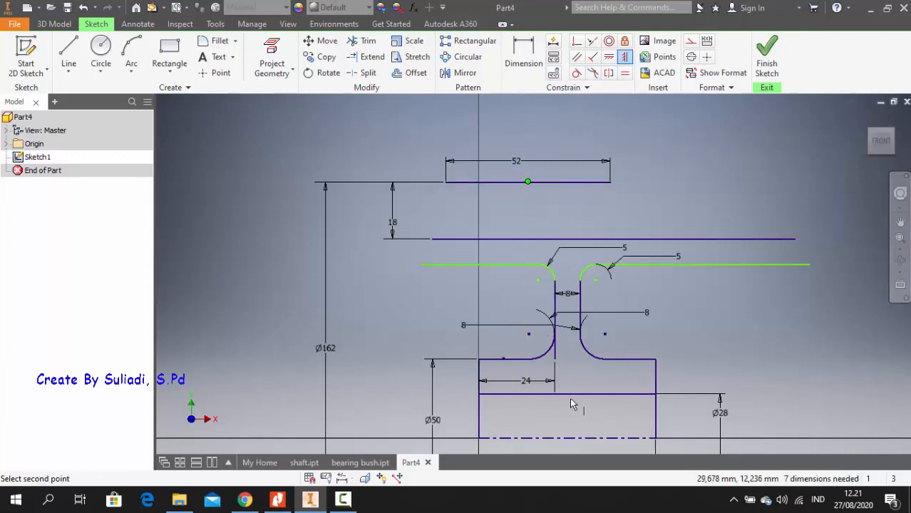
click(566, 394)
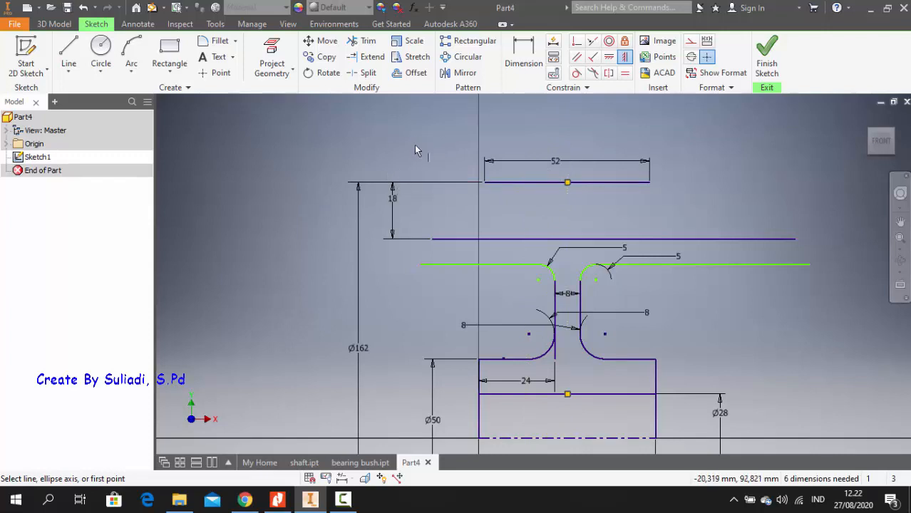
- Sketch two slanted lines, about 32 and 34 mm long, down from the rim line's left end and just inside it, sloping inward
click(68, 57)
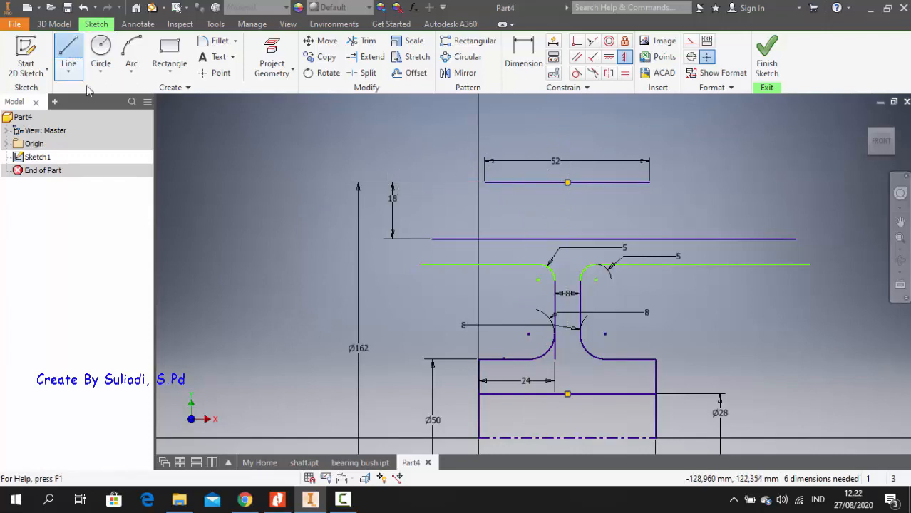
click(485, 183)
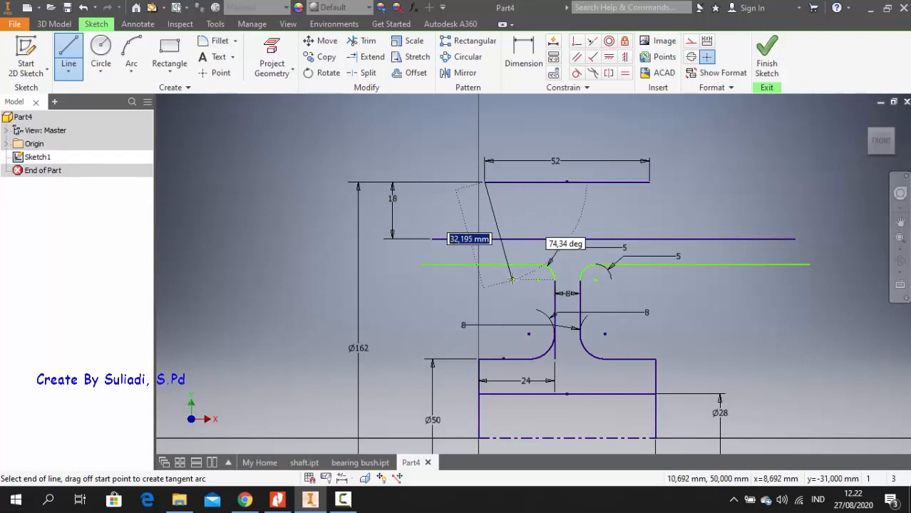
click(512, 278)
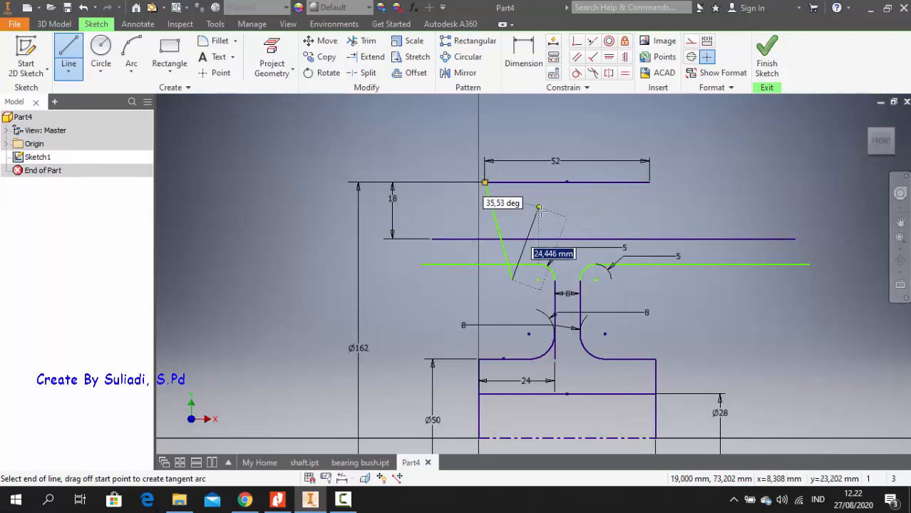
key(Escape)
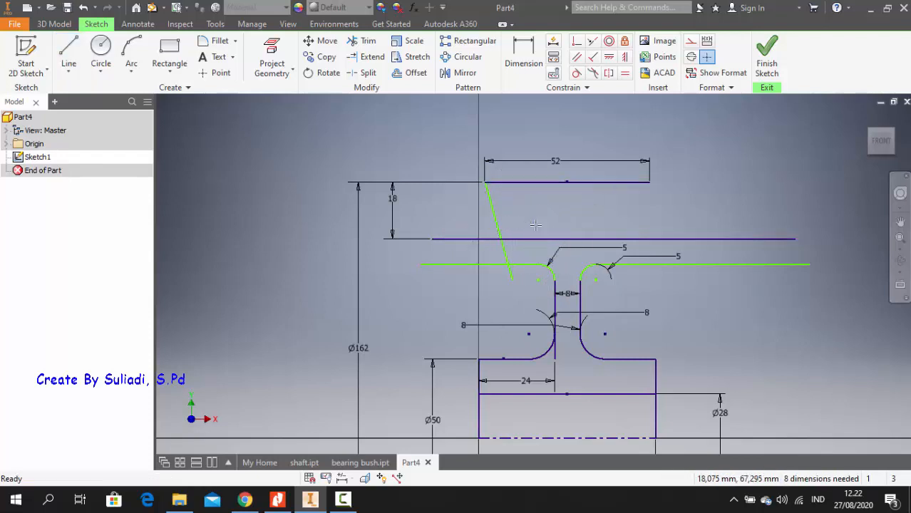
click(68, 57)
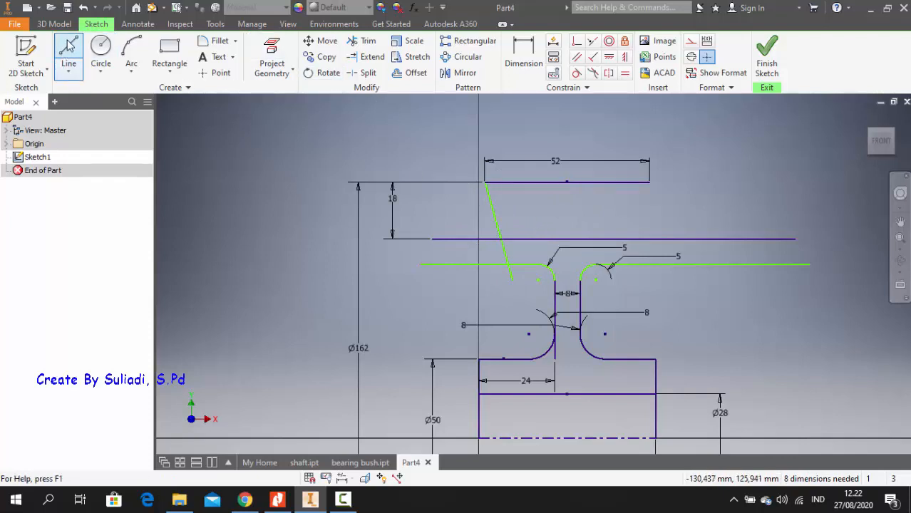
click(498, 175)
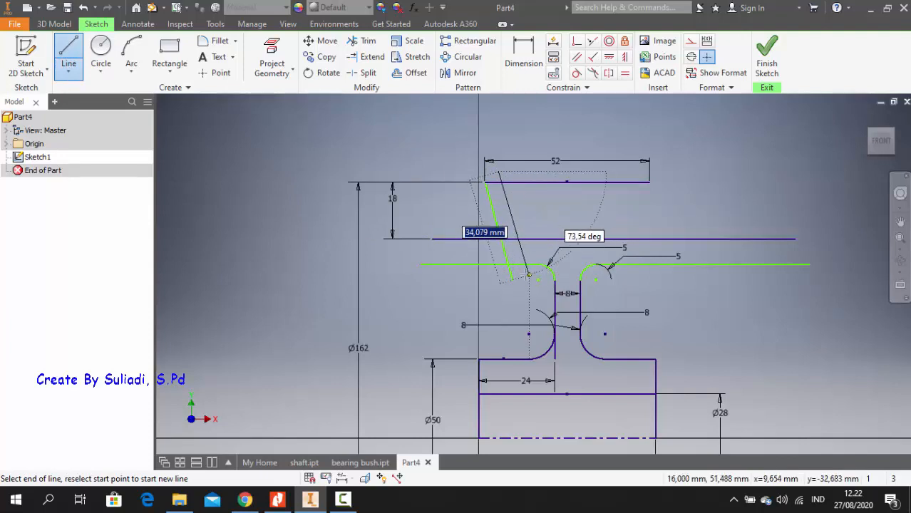
click(528, 275)
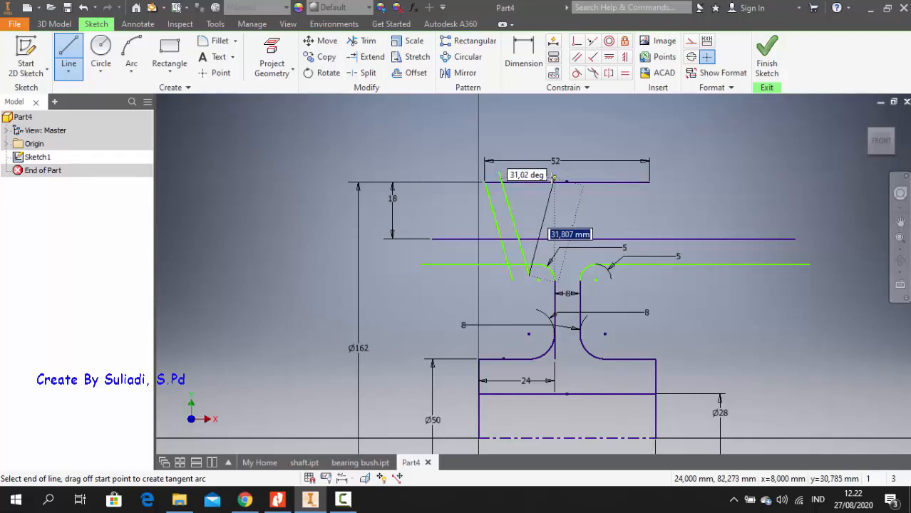
key(Escape)
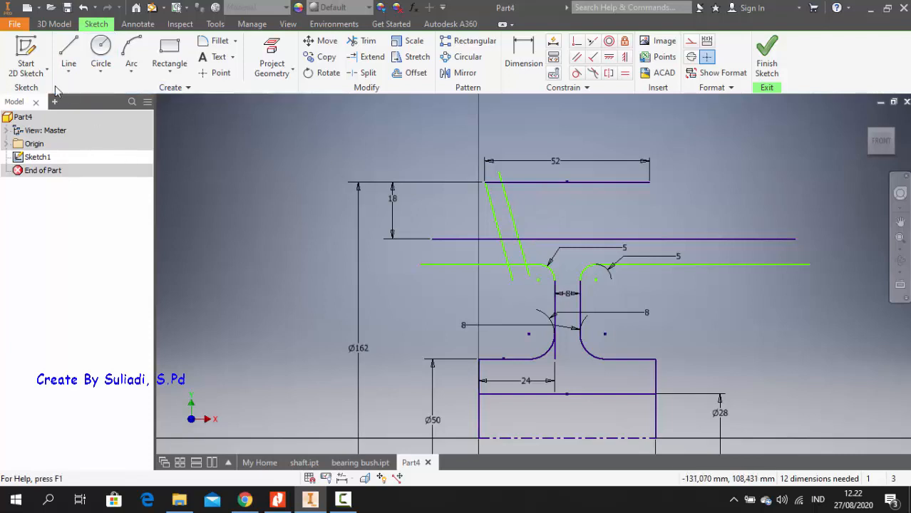
- Sketch two inward-sloping lines across the rim's right side, one about 37 mm long from the rim line's endpoint and one inside it
click(68, 57)
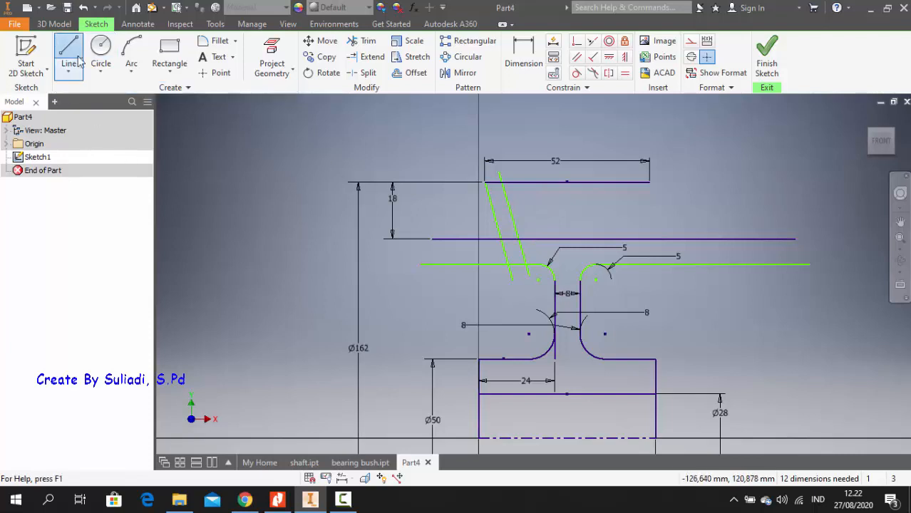
click(648, 183)
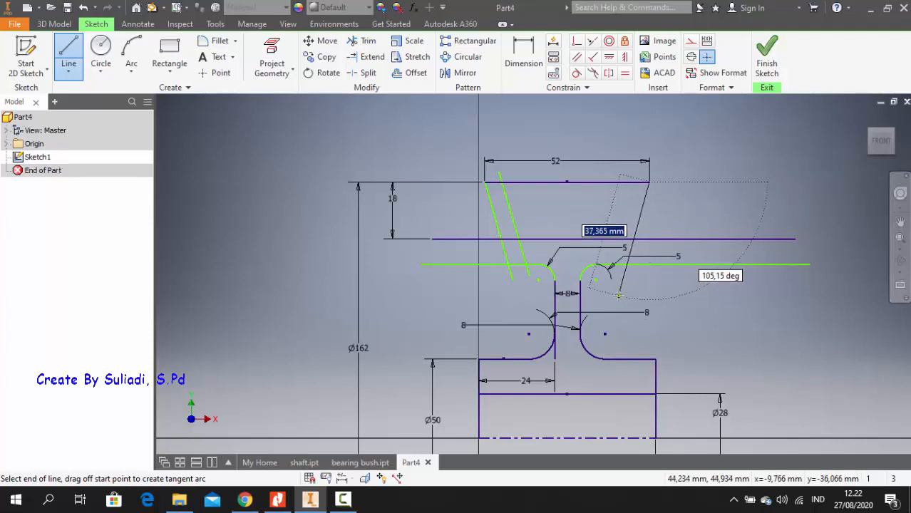
click(619, 296)
key(Escape)
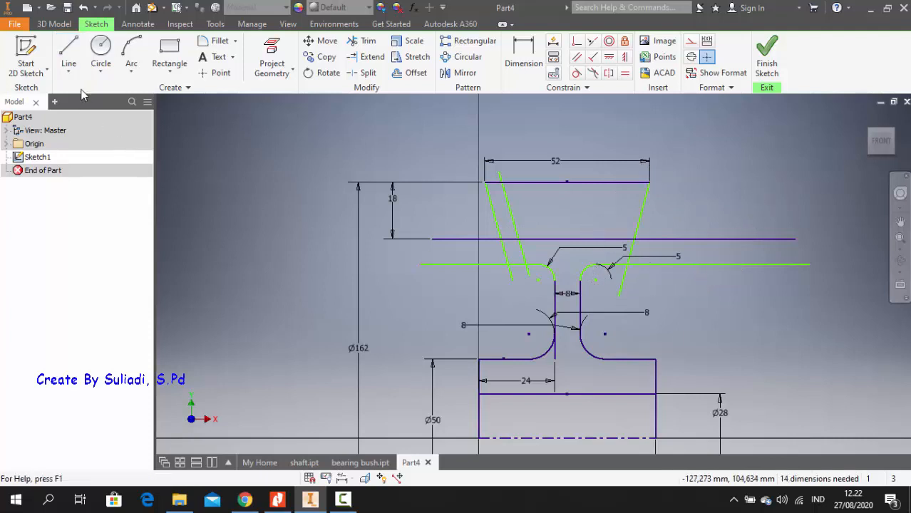
click(69, 56)
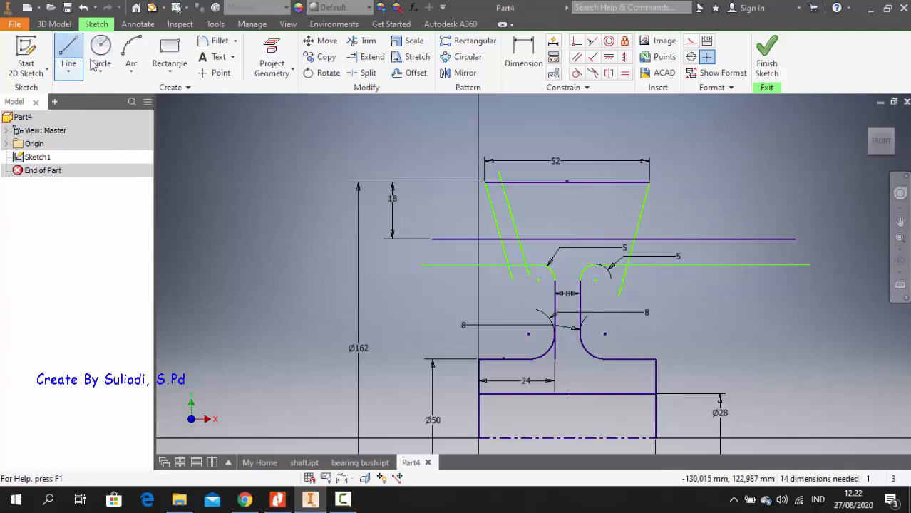
click(622, 150)
click(595, 296)
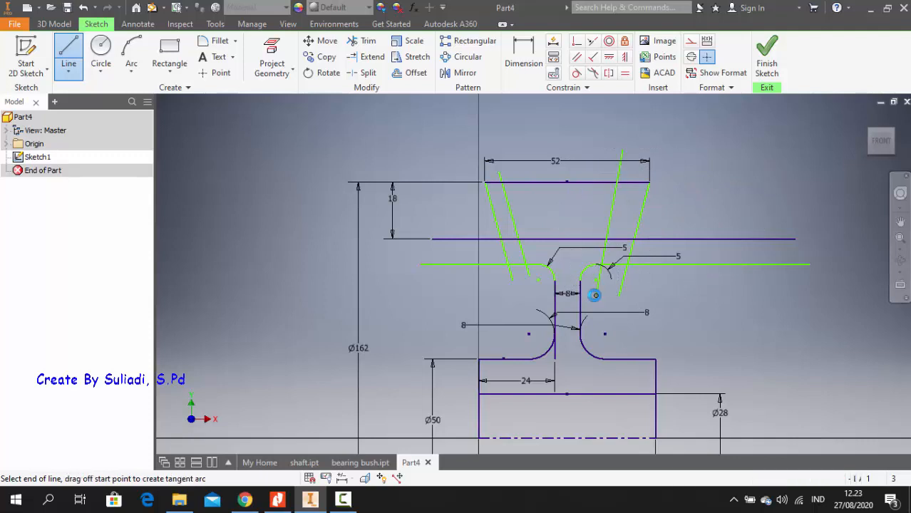
key(Escape)
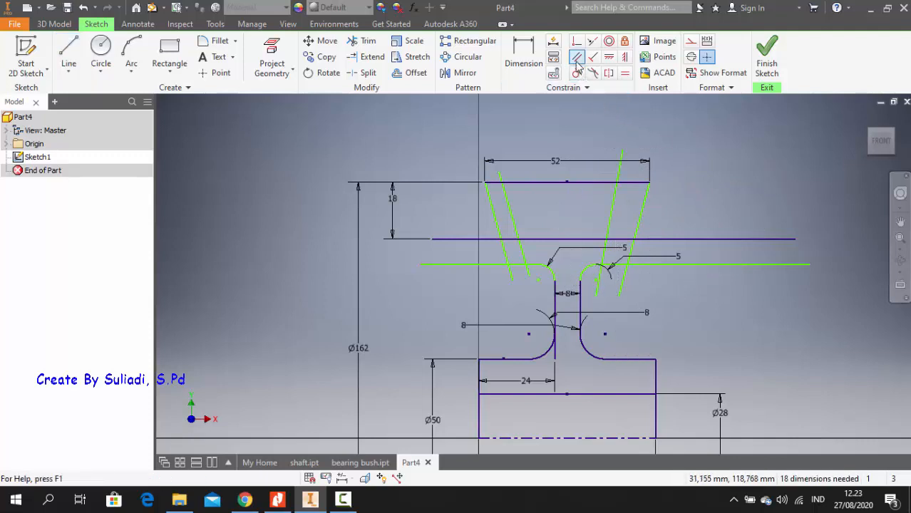
- Make the two slanted lines on the rim's left side parallel, and likewise the two on its right side
click(513, 217)
click(506, 230)
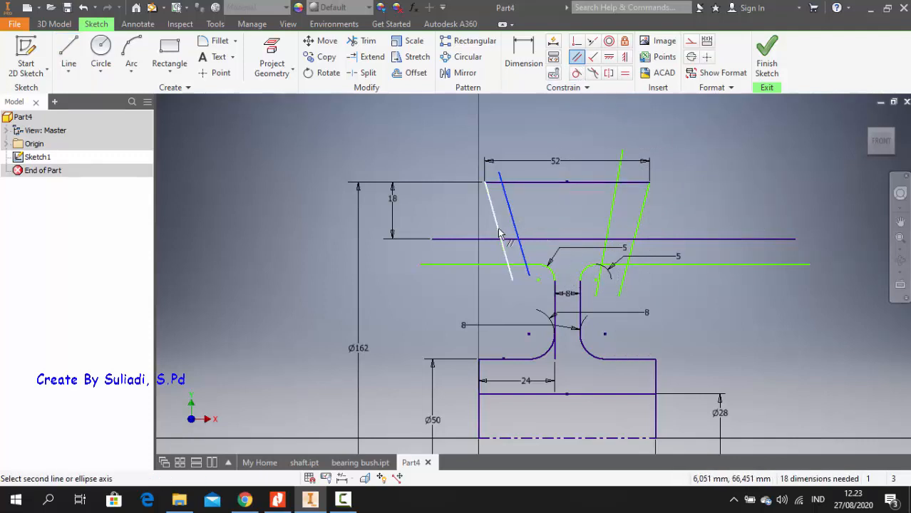
click(609, 222)
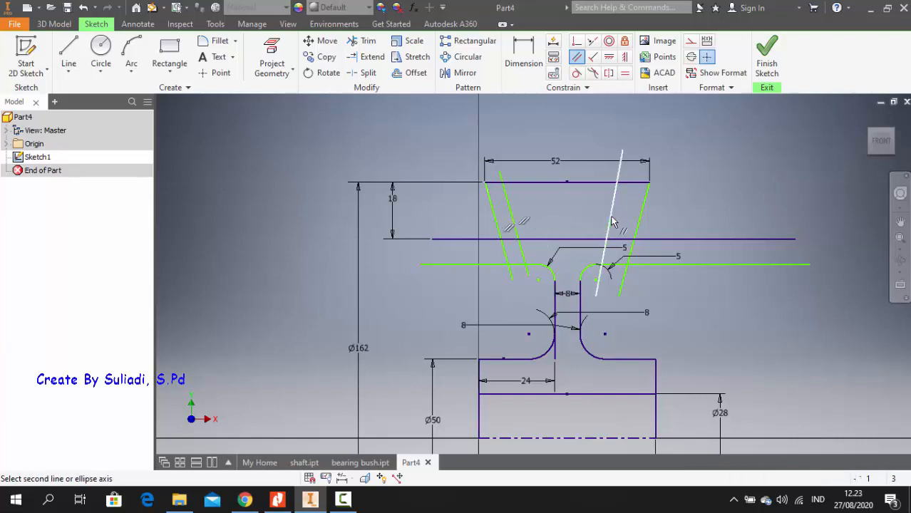
click(637, 231)
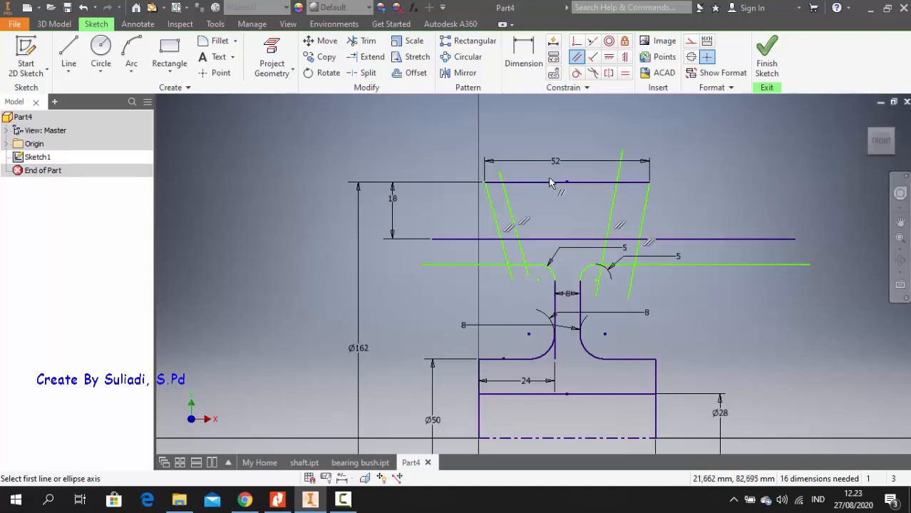
- Sketch two lines diverging downward from just above the rim line's middle toward the inner slanted lines, the right one about 28 mm long
click(68, 51)
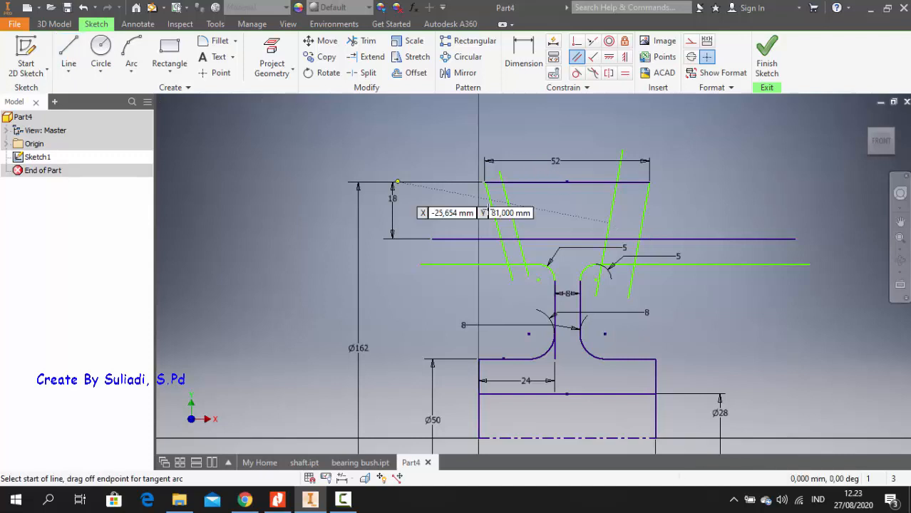
click(563, 173)
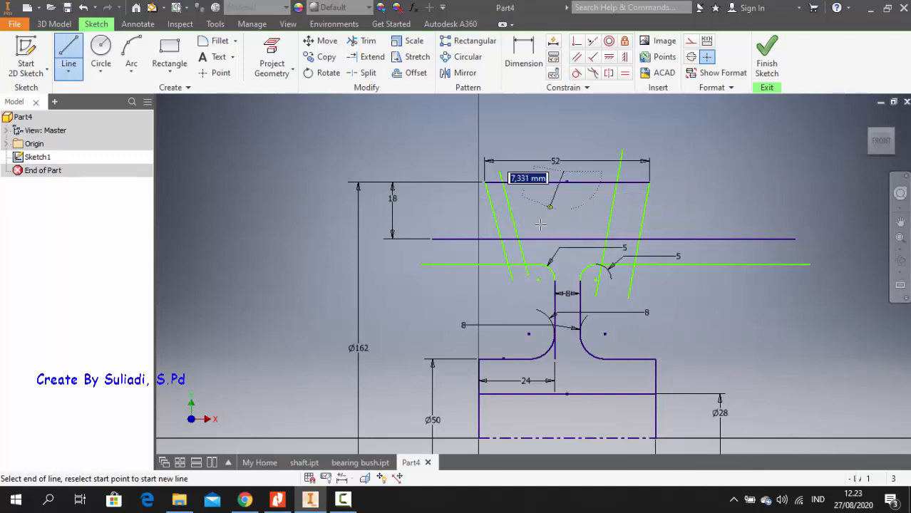
click(525, 258)
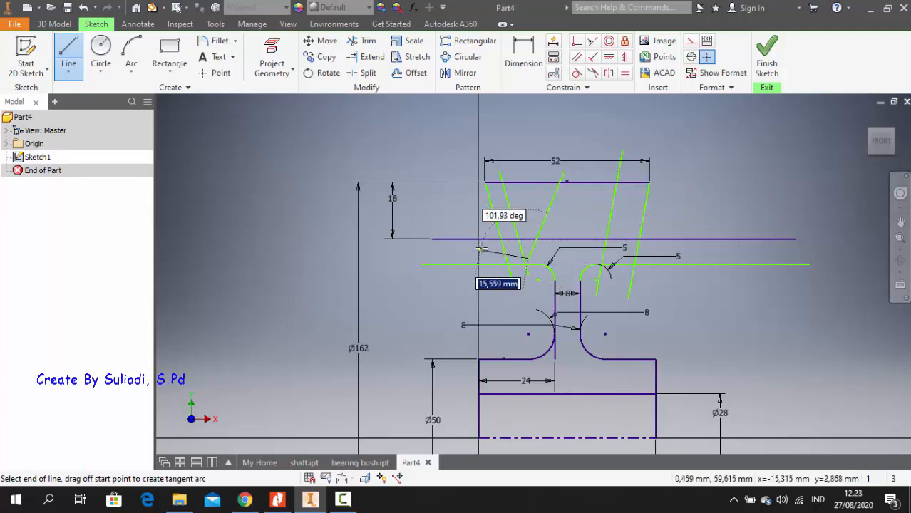
key(Escape)
click(100, 58)
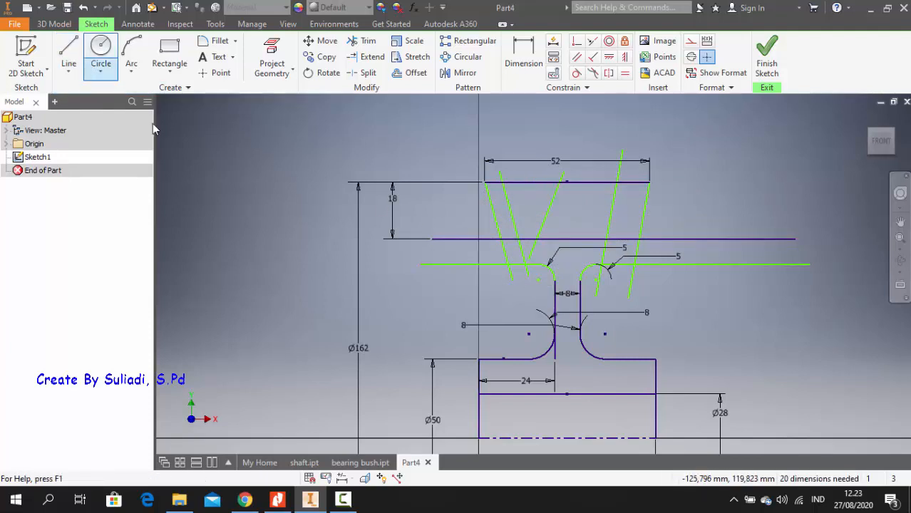
click(100, 71)
click(69, 55)
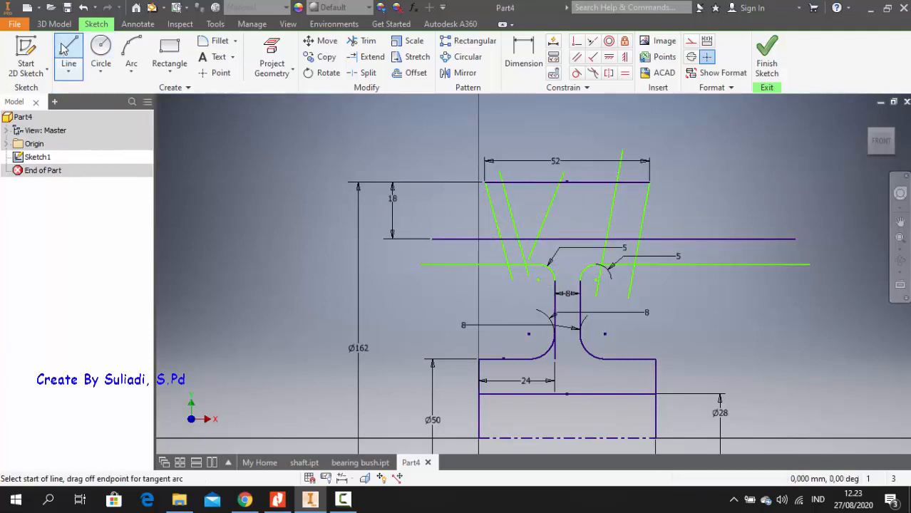
click(567, 174)
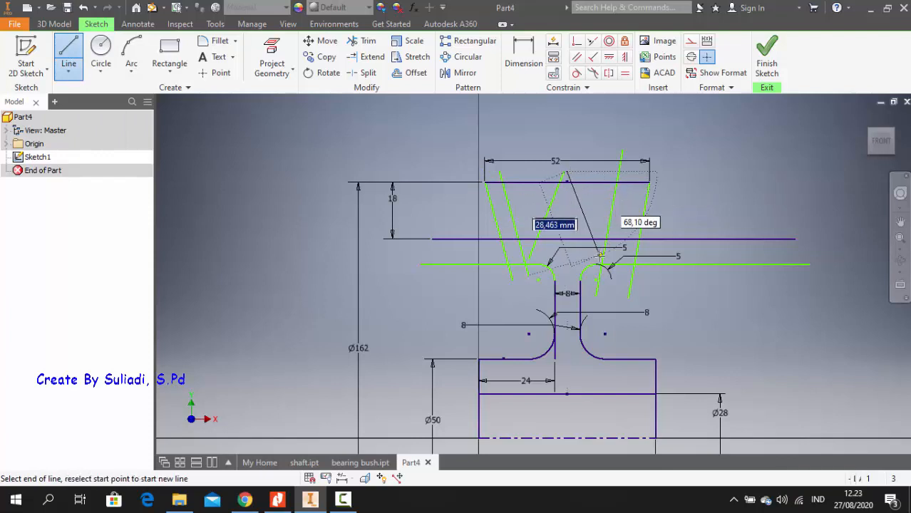
click(600, 255)
key(Escape)
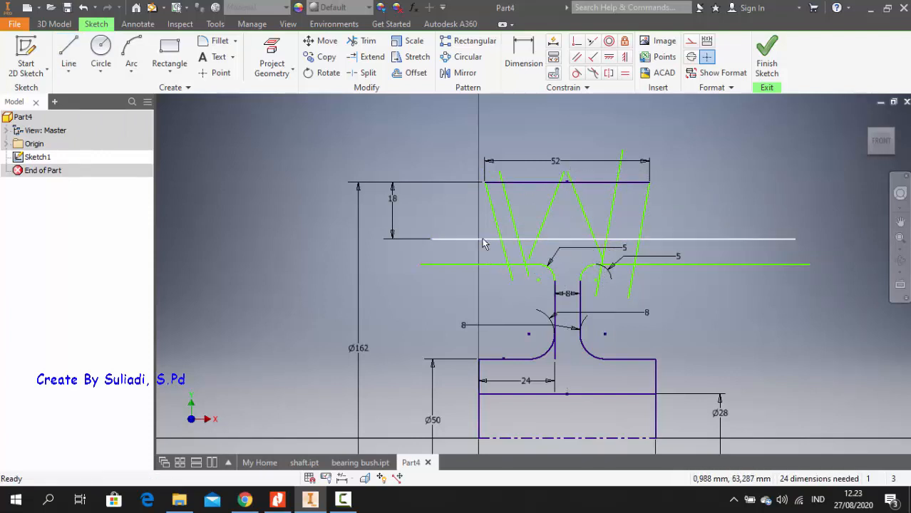
- Dimension the angle between the two slanted lines of the left V-groove as 38 degrees
click(523, 57)
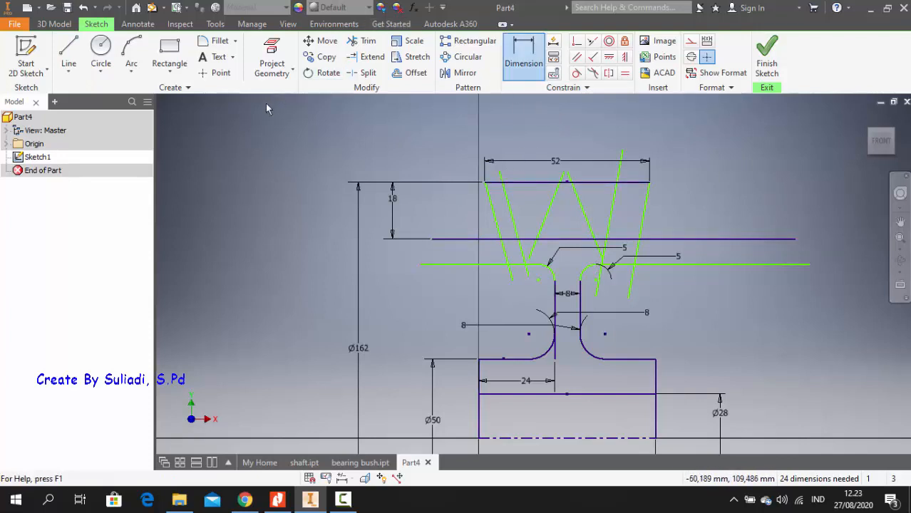
click(511, 222)
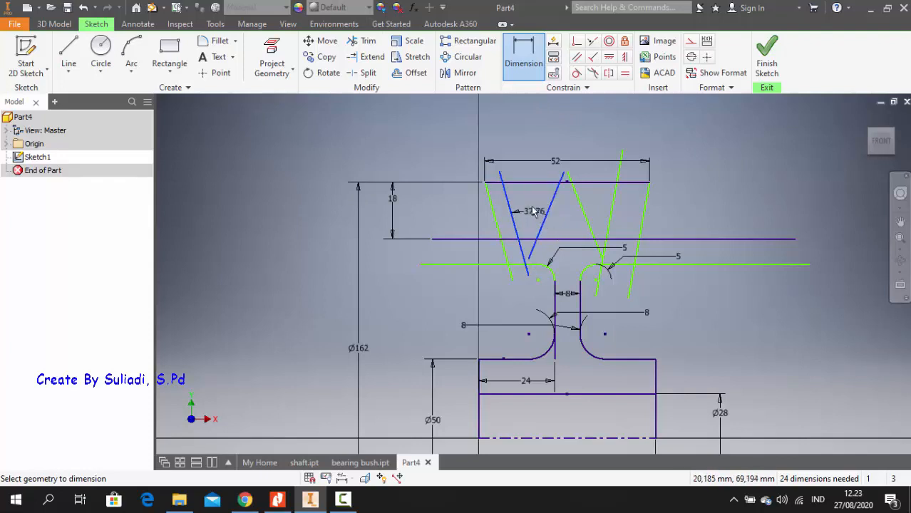
click(531, 192)
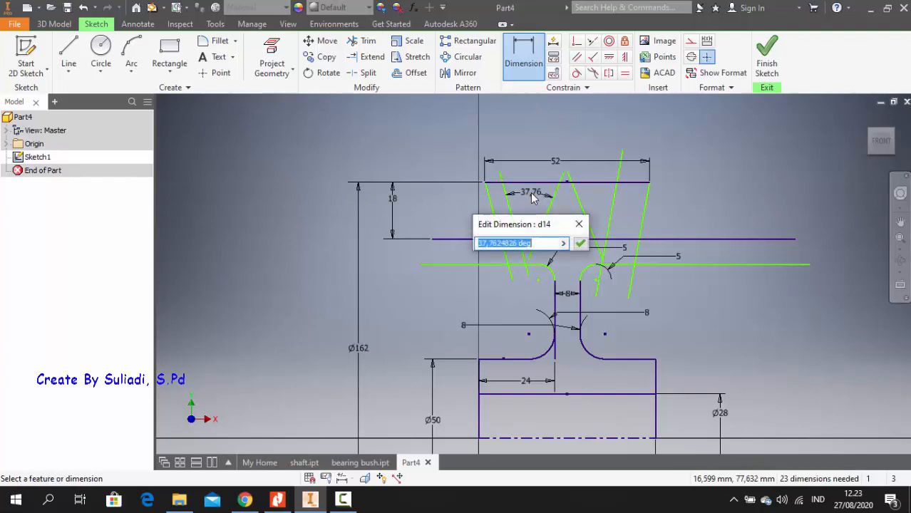
text(3)
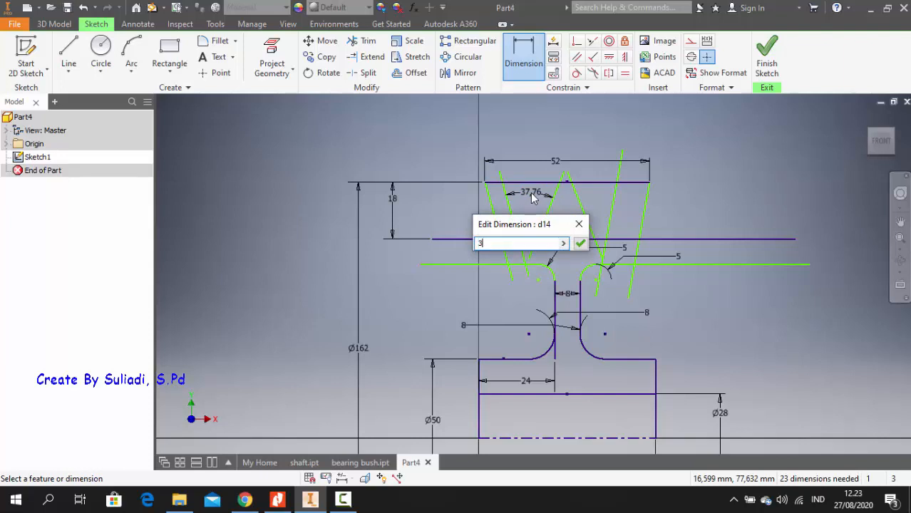
text(8)
key(Return)
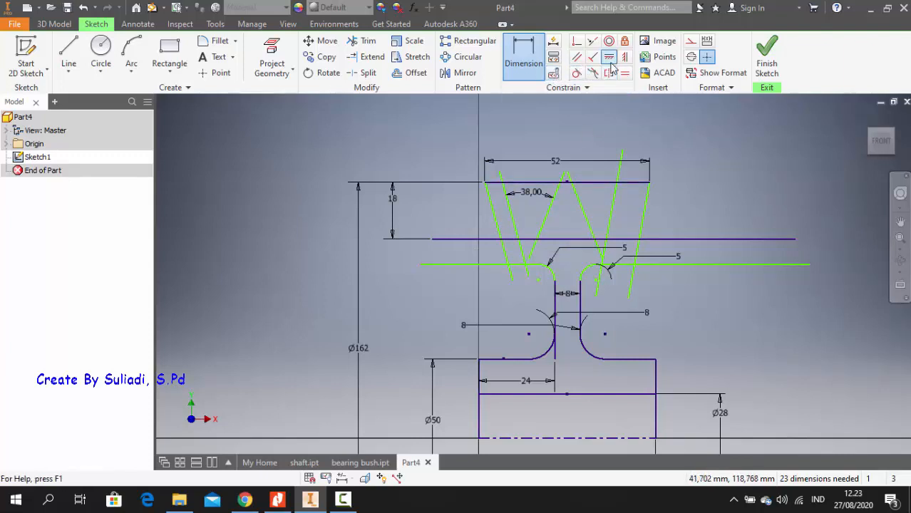
- Make the inner slanted line on the rim's right side parallel to the right flank of the left V-groove
click(577, 57)
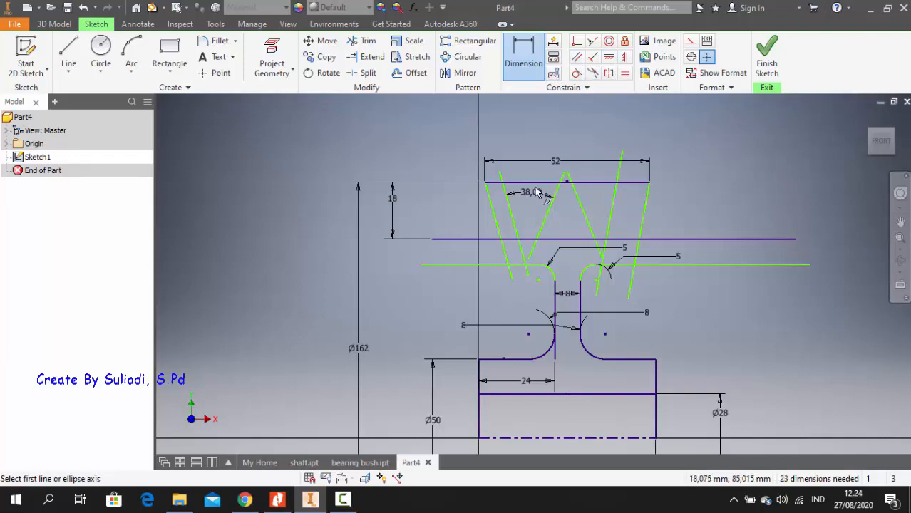
click(545, 223)
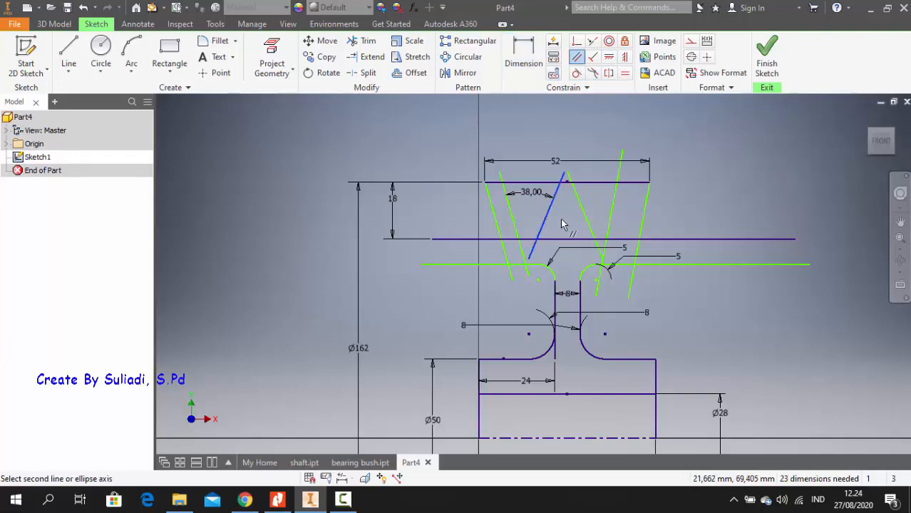
click(613, 218)
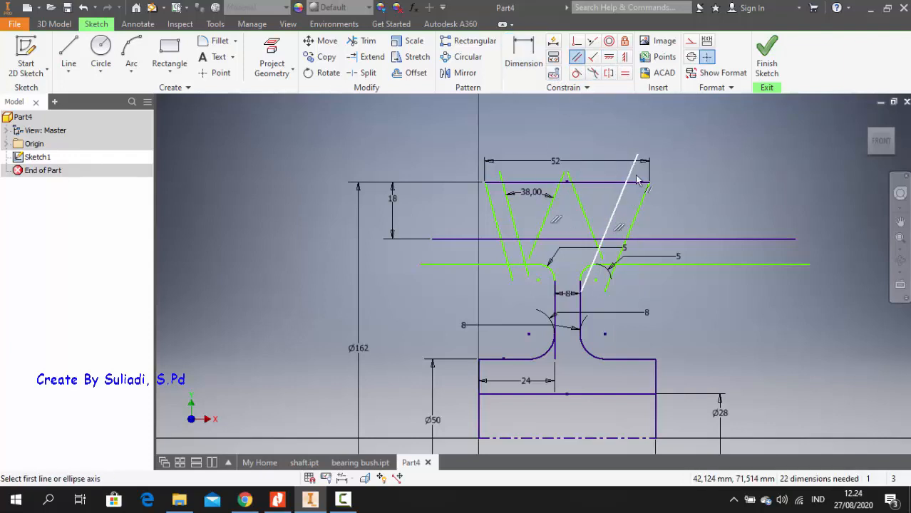
- Dimension the angle between the two slanted lines of the right V-groove as 38 degrees
click(523, 52)
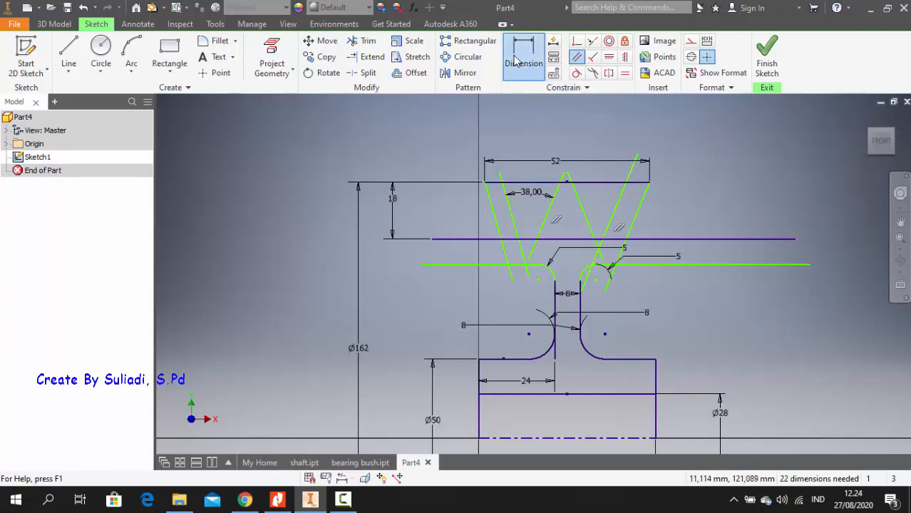
click(579, 201)
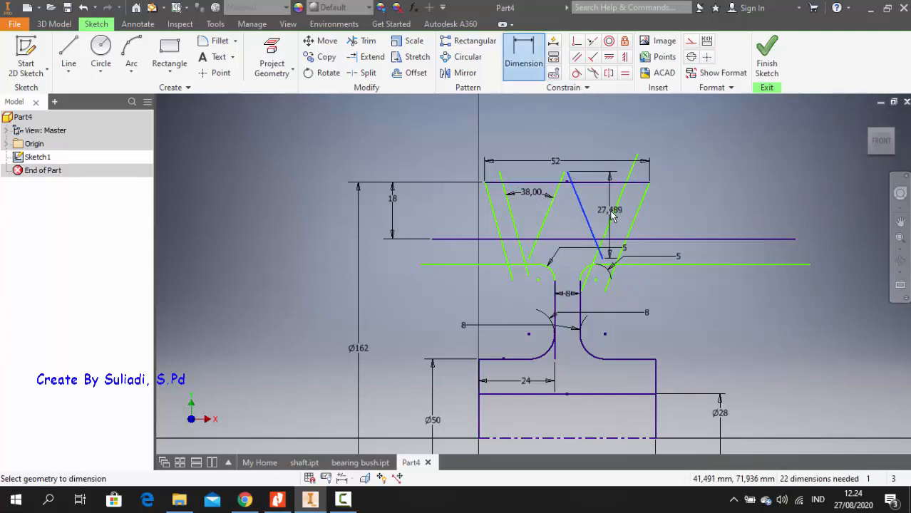
click(617, 215)
click(600, 199)
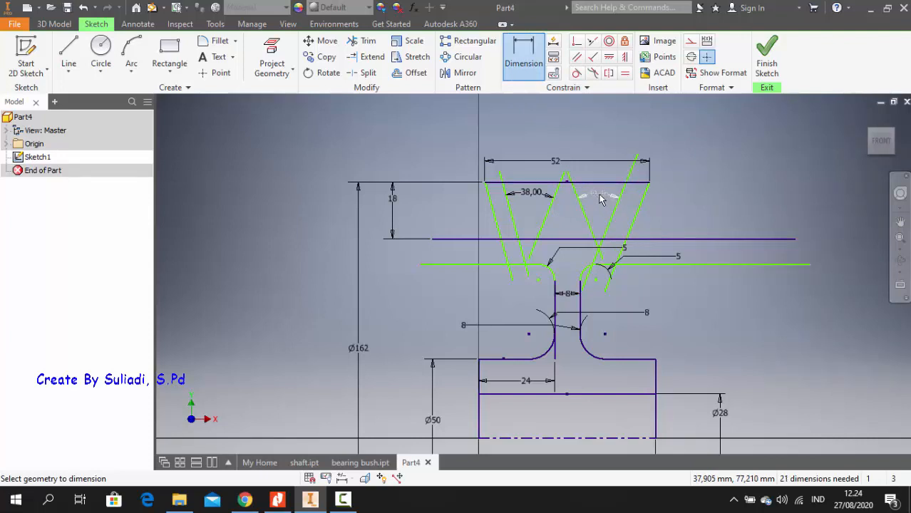
text(38)
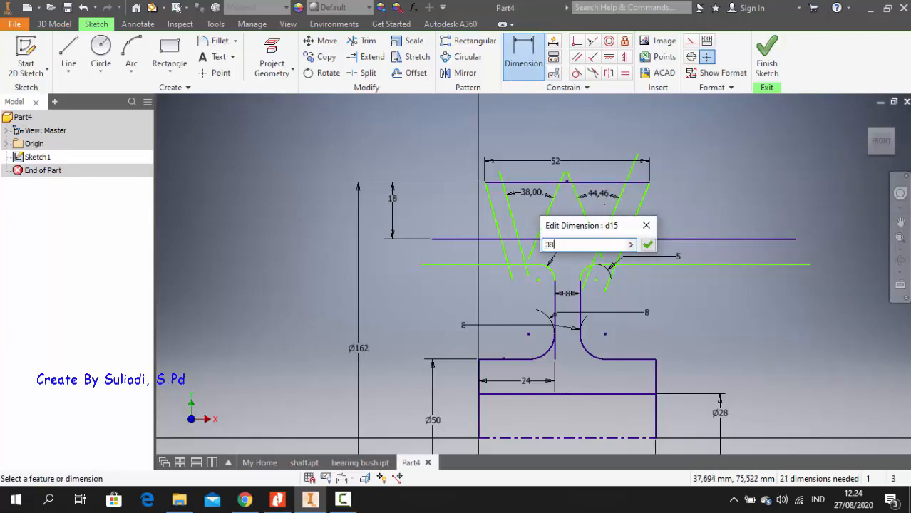
key(Return)
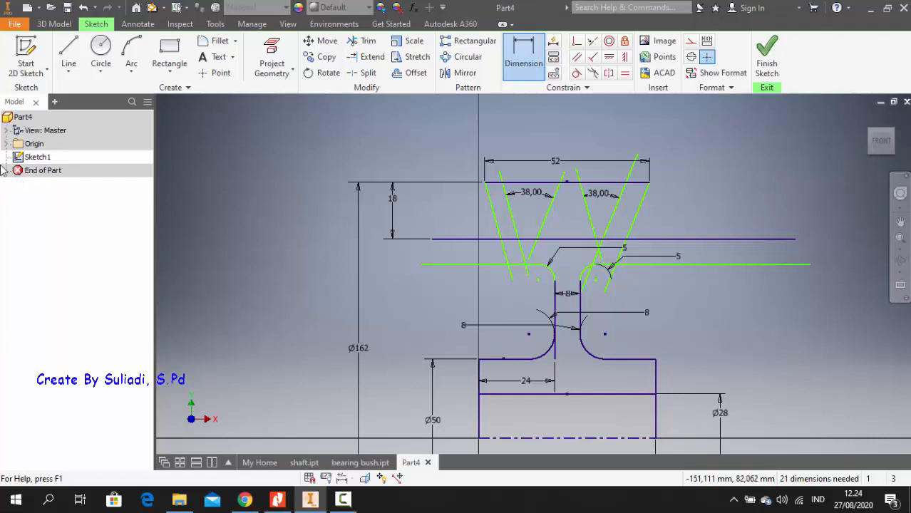
- Trim the rim line across both groove openings and the slanted line ends that stick out above it
click(362, 40)
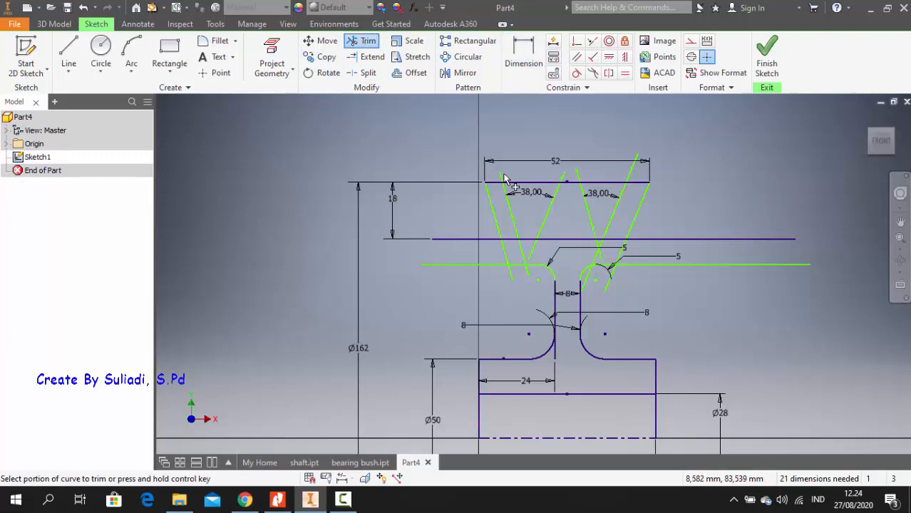
click(534, 182)
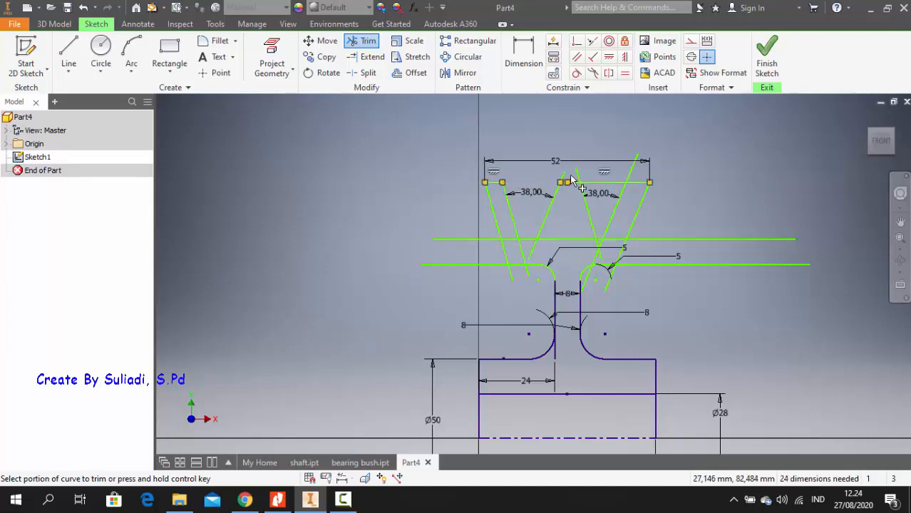
click(581, 175)
click(580, 180)
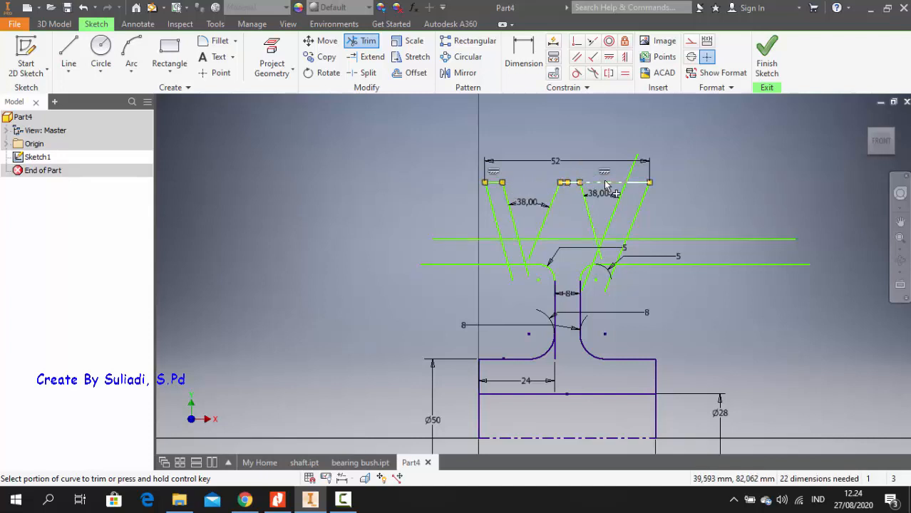
click(636, 171)
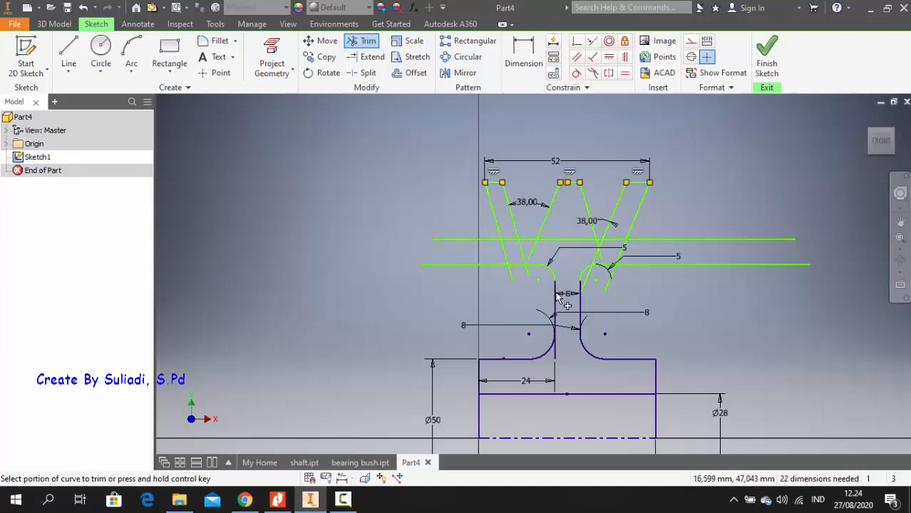
- Trim the groove floor line and the lower rim line where they extend beyond the rim's outer slanted lines on both sides
click(738, 238)
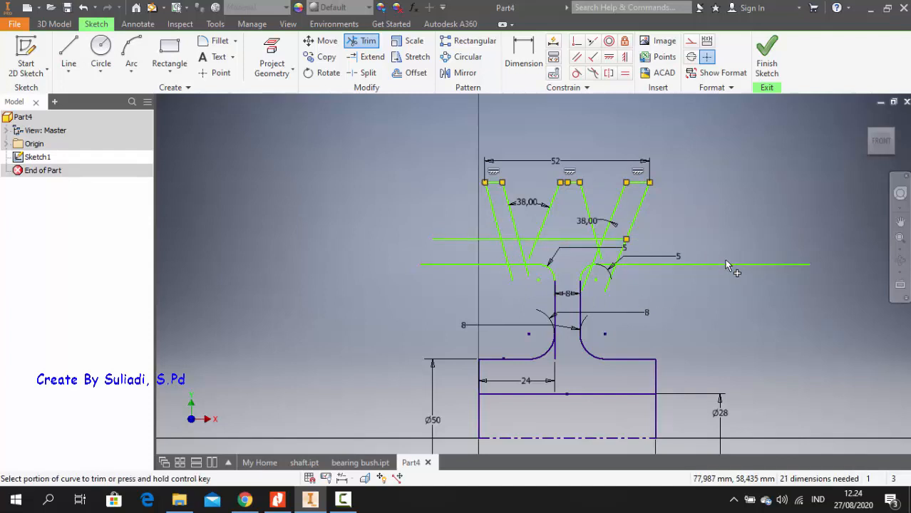
click(727, 265)
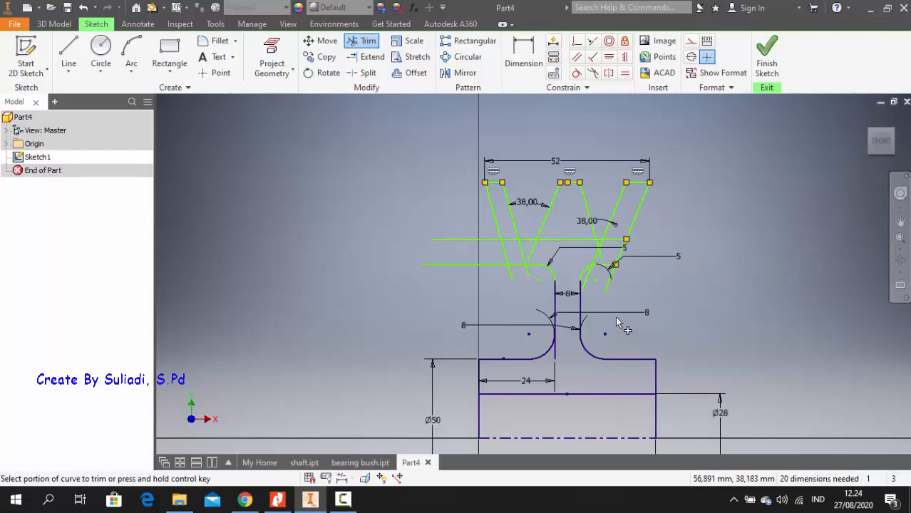
click(454, 265)
click(455, 238)
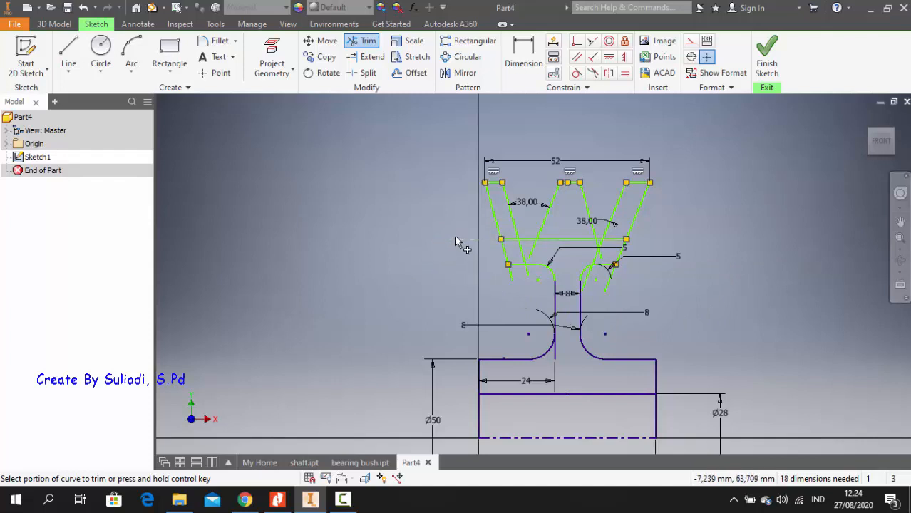
- Trim the slanted lines below the groove floor line and their tails below the lower rim line
click(522, 254)
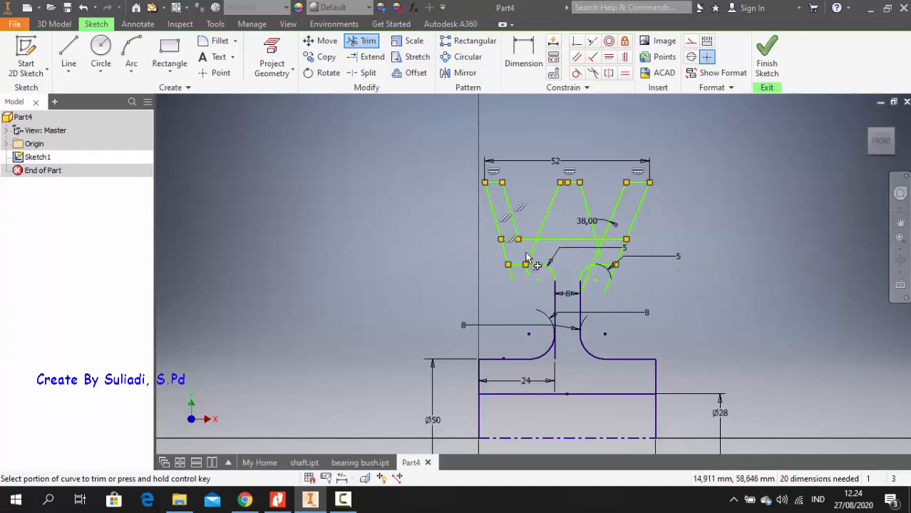
click(601, 251)
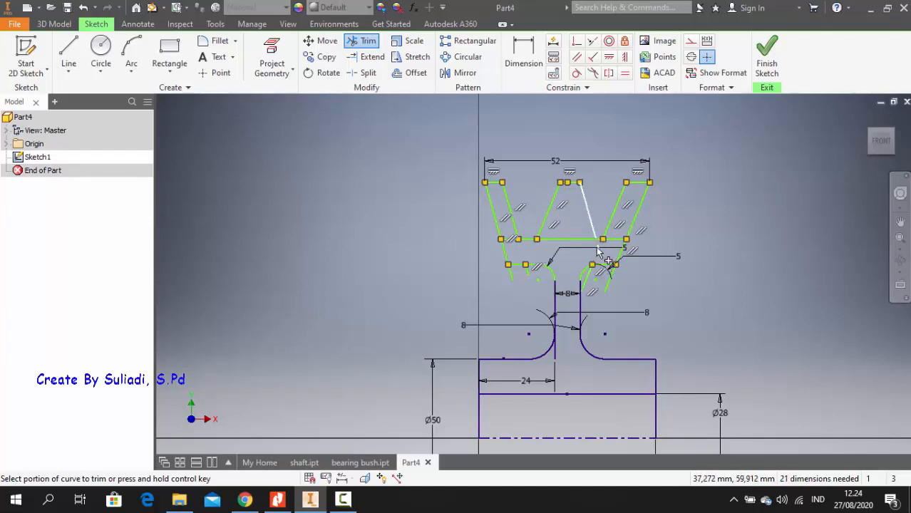
click(605, 259)
click(583, 297)
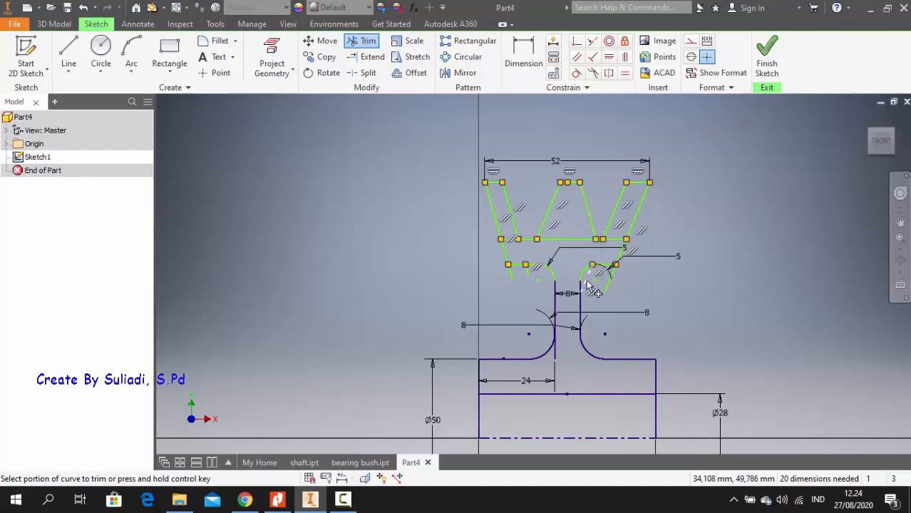
click(513, 278)
scroll(512, 279, down, 2)
scroll(513, 278, up, 3)
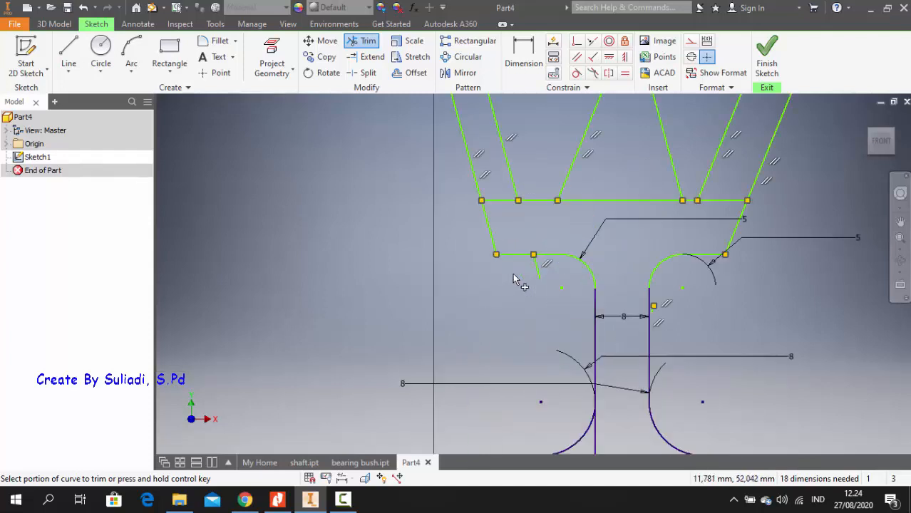
click(541, 279)
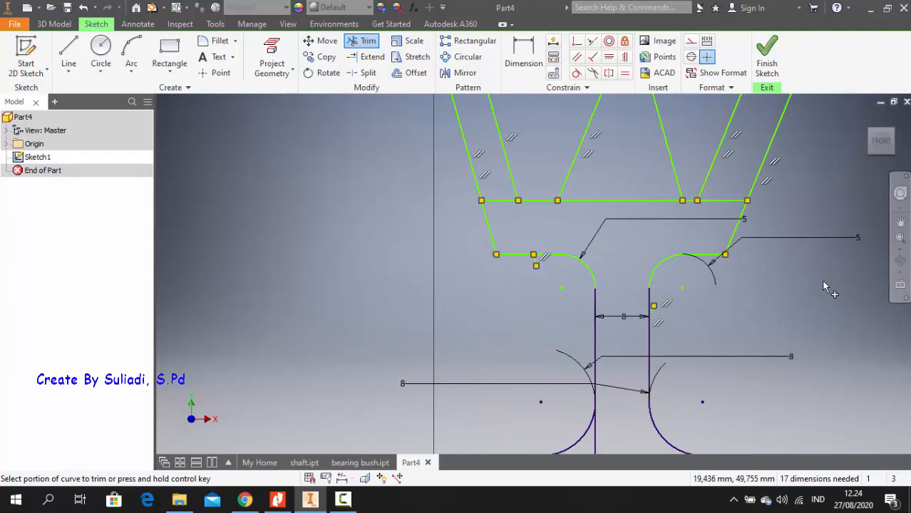
- Dimension the width of the middle land between the two V-grooves as 4 mm
click(900, 222)
mouse_move(758, 217)
mouse_down()
mouse_move(713, 299)
mouse_move(668, 306)
mouse_up()
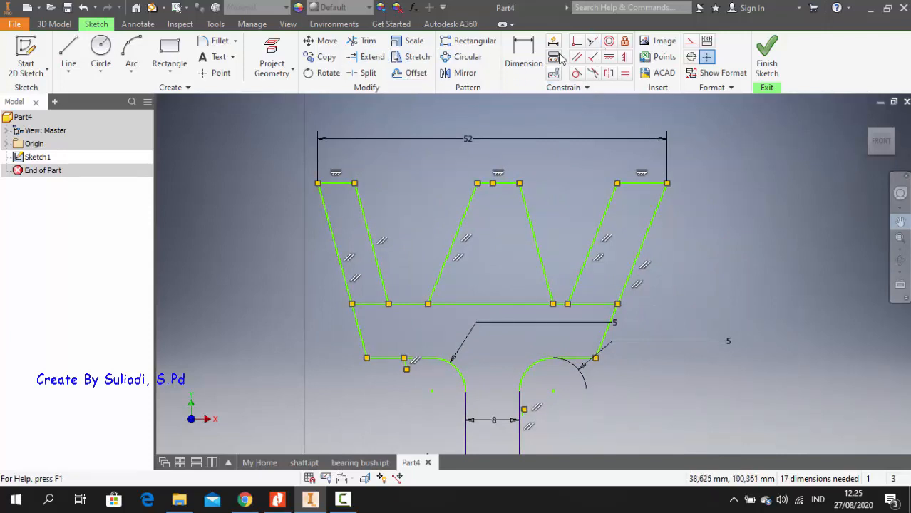
click(523, 53)
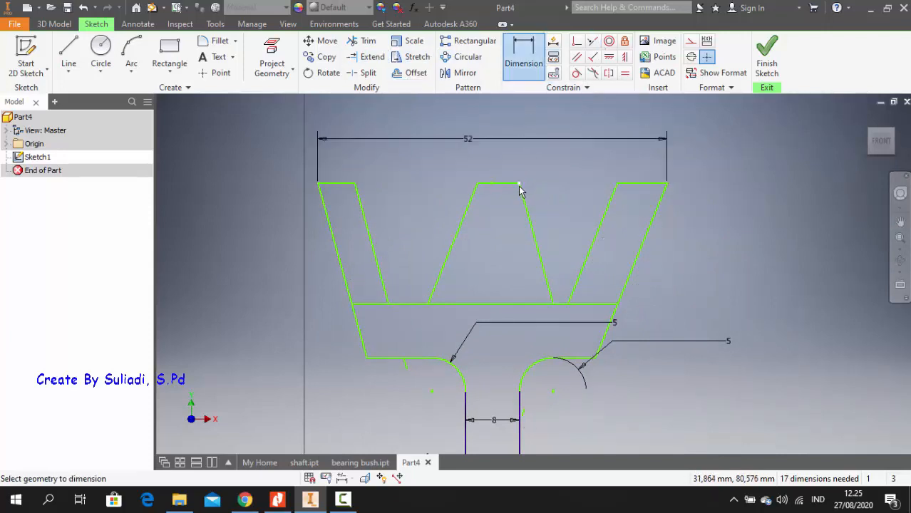
click(485, 184)
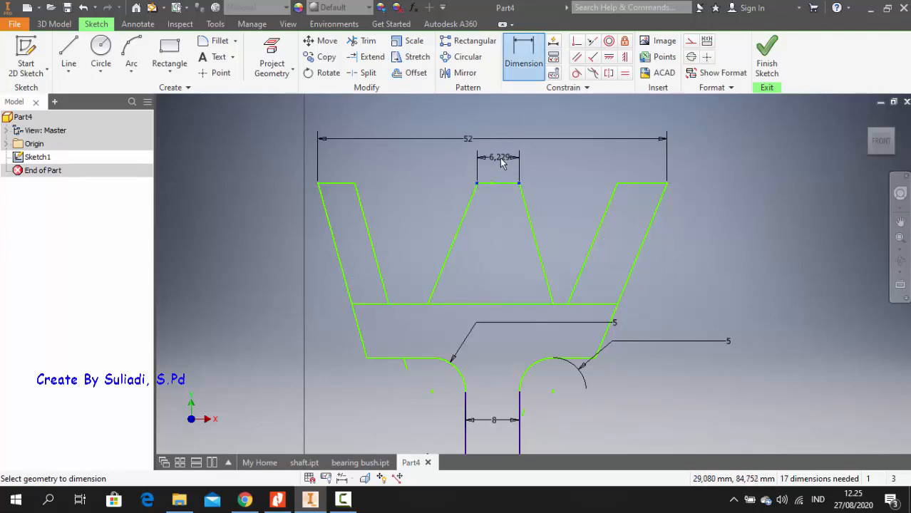
click(502, 161)
text(4)
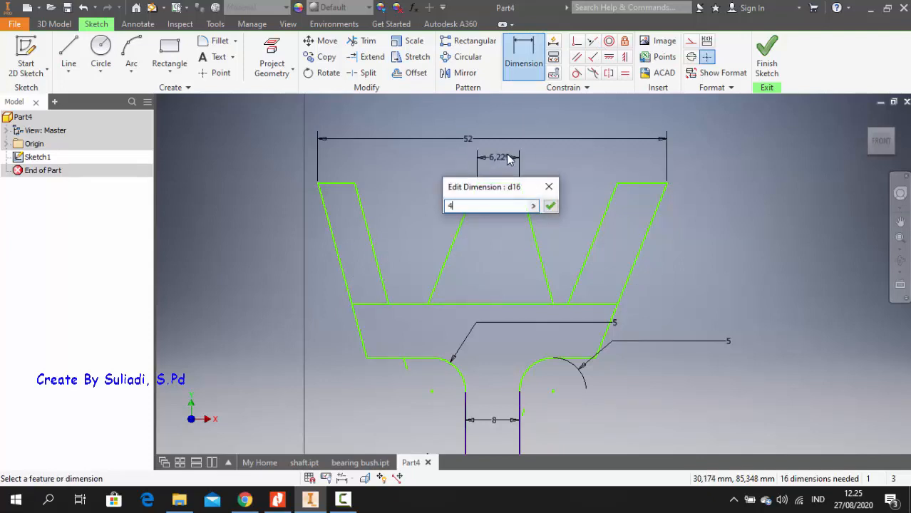
key(Return)
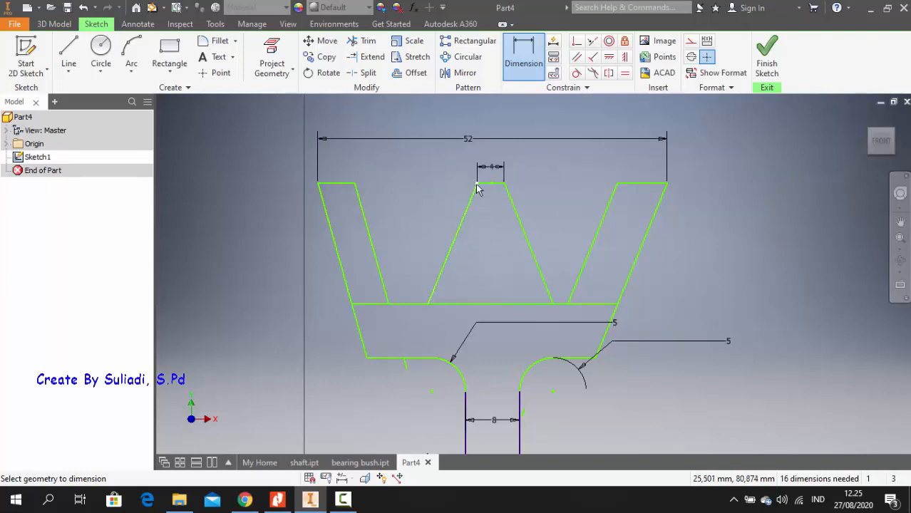
- Dimension the opening width of the left V-groove along the rim line as 18 mm
click(476, 184)
click(355, 183)
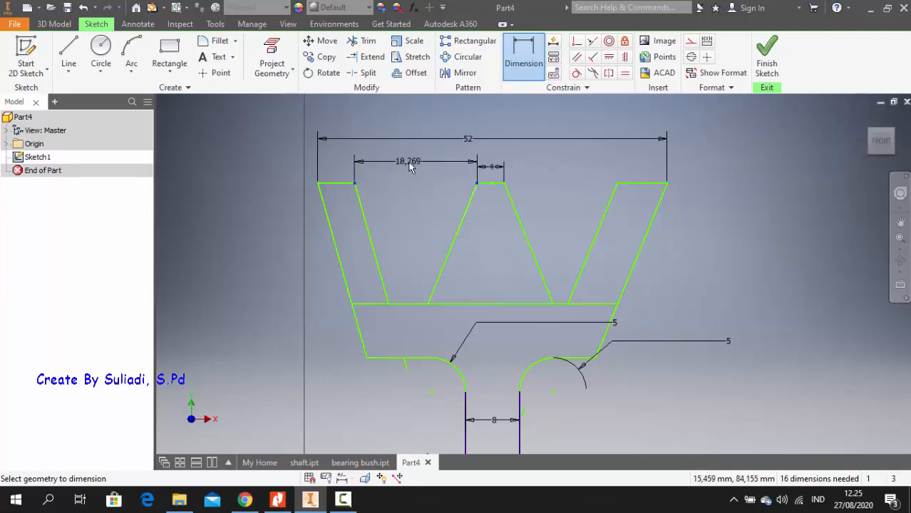
click(412, 166)
text(18)
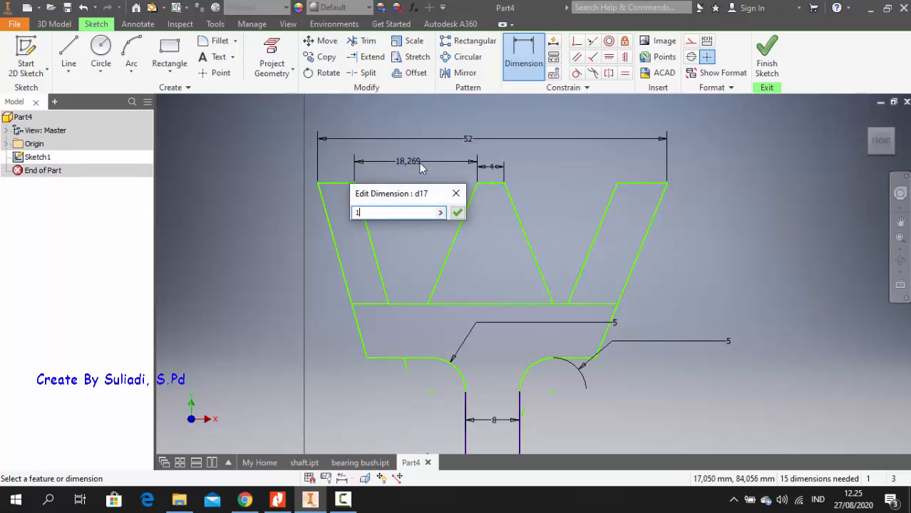
key(Return)
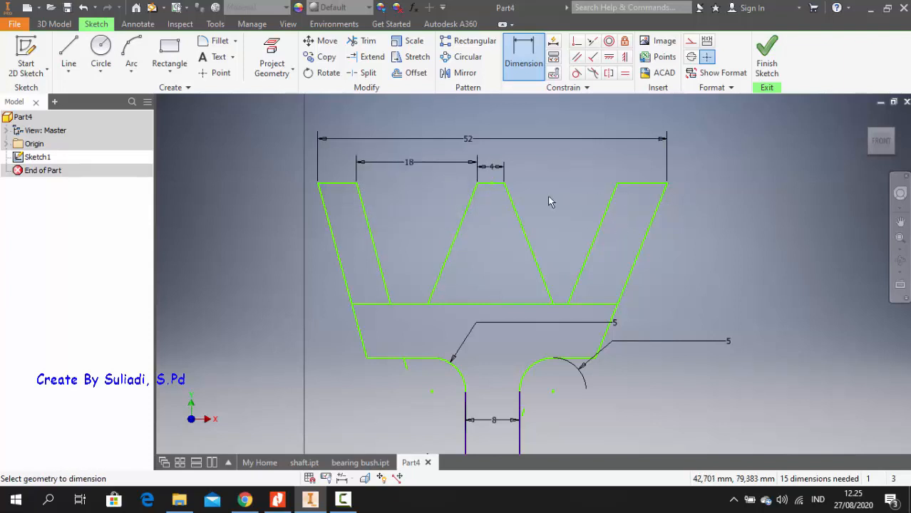
- Dimension the opening width of the right V-groove along the rim line as 18 mm
click(504, 184)
click(617, 184)
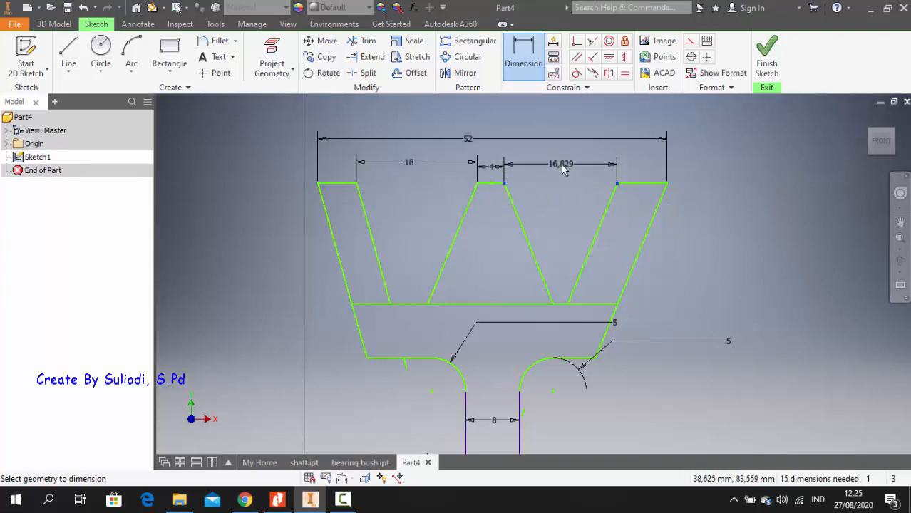
click(560, 164)
text(1)
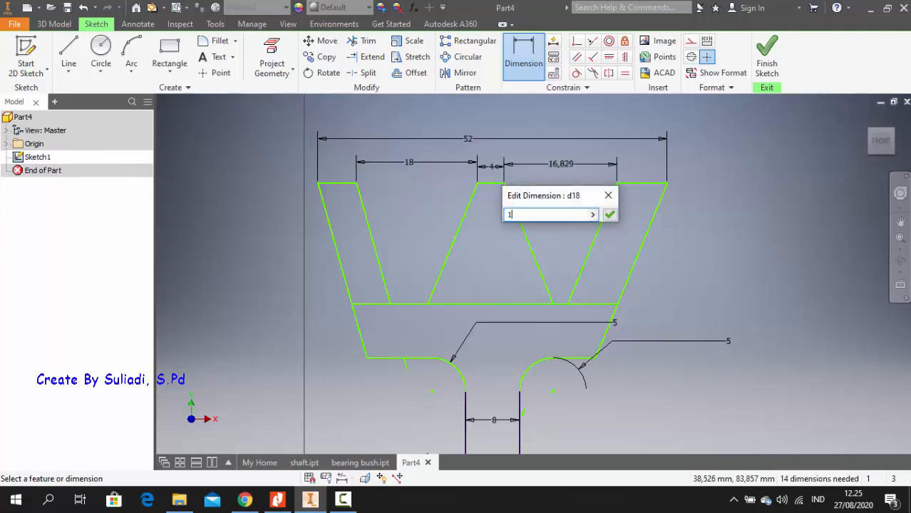
text(8)
key(Return)
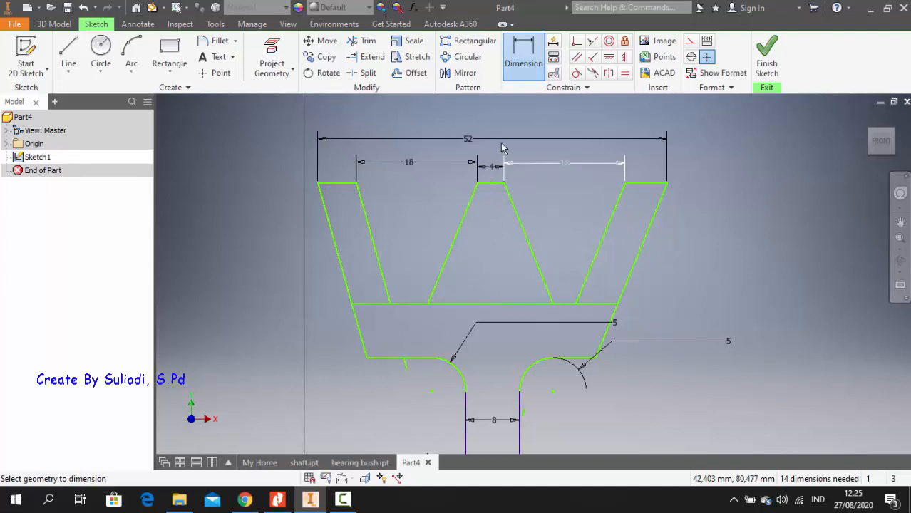
- Align the rim's middle land point vertically with the midpoint of the hub's bore line
click(625, 57)
click(491, 184)
scroll(488, 244, up, 2)
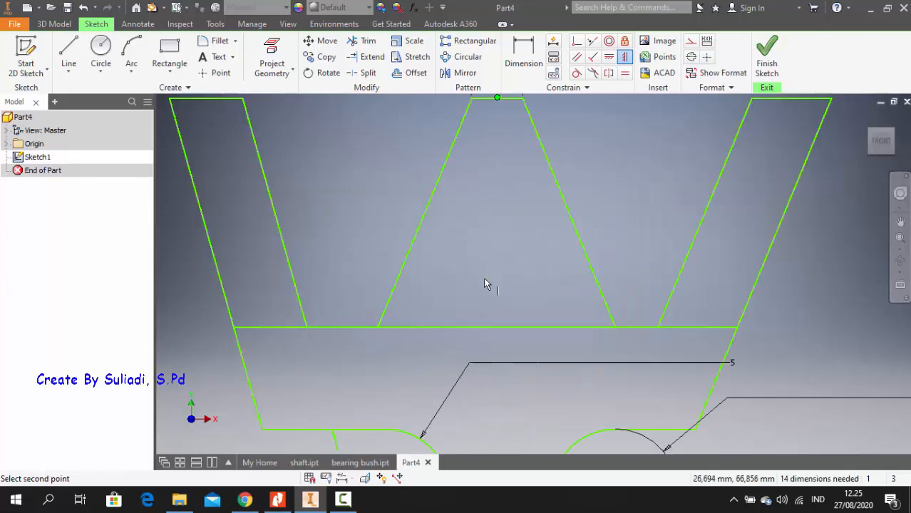
scroll(483, 277, down, 3)
scroll(495, 360, down, 2)
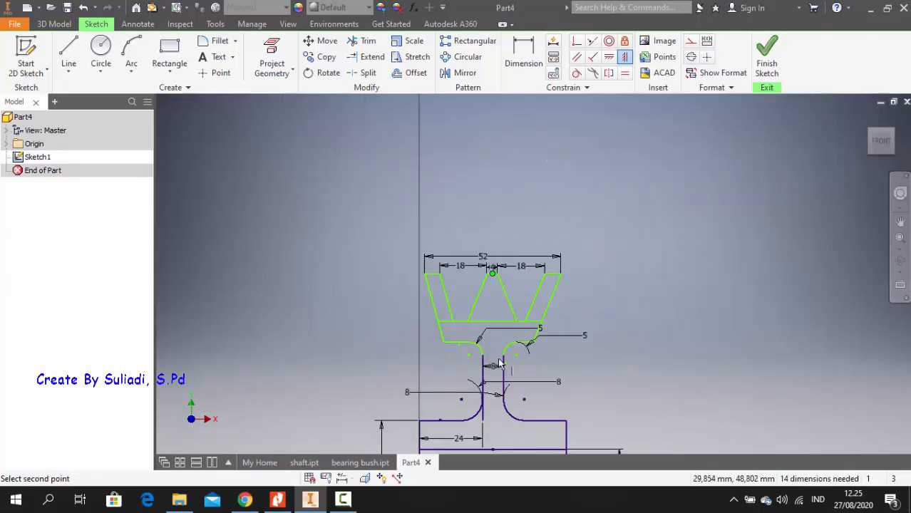
click(494, 451)
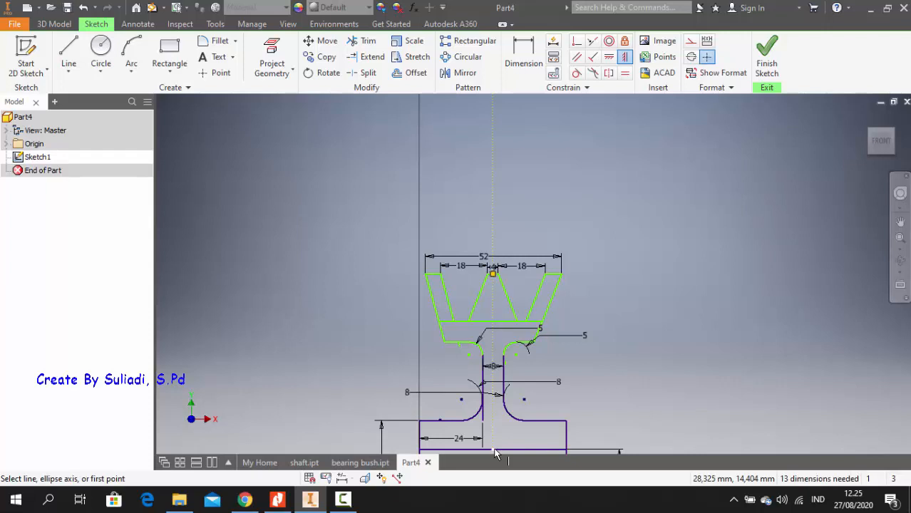
- Align the midpoint of the rim's groove-floor line vertically with the midpoint of the hub's bore line
click(492, 326)
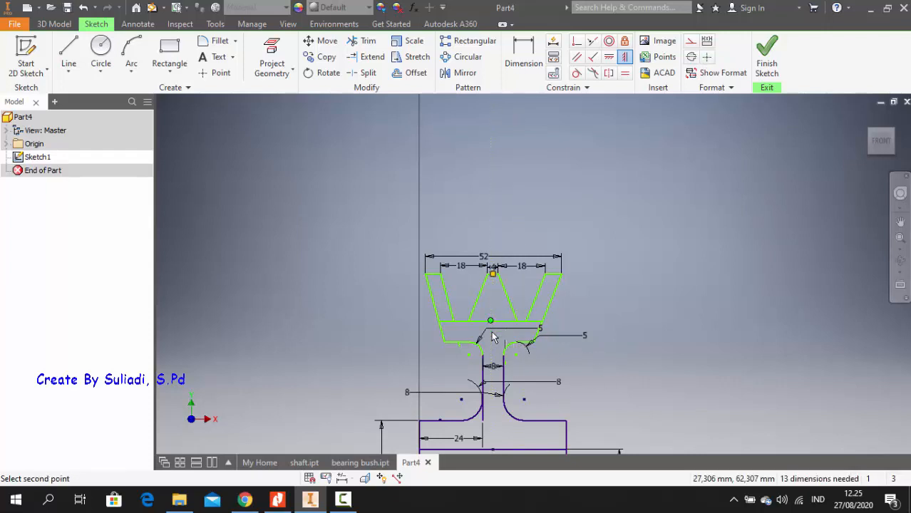
click(494, 452)
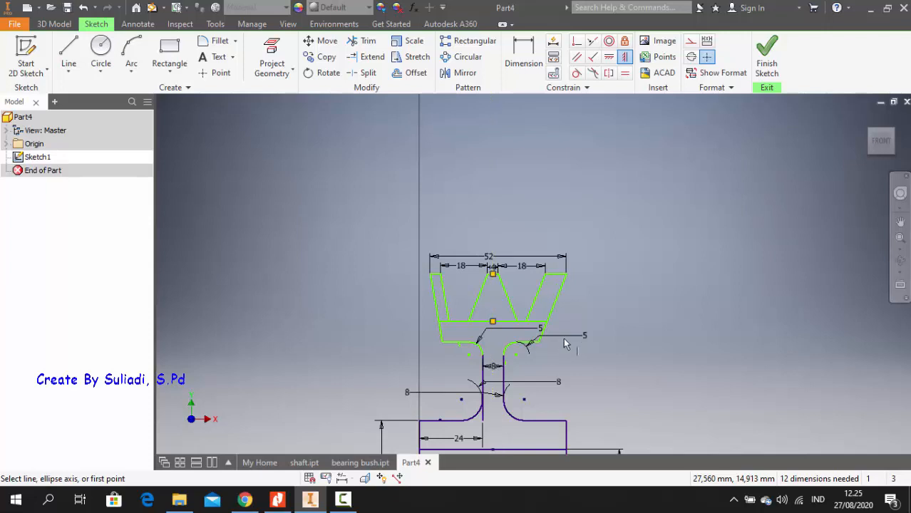
- Try to dimension the angle between the left V-groove's two flanks as 38 degrees
scroll(560, 333, down, 2)
scroll(541, 330, up, 5)
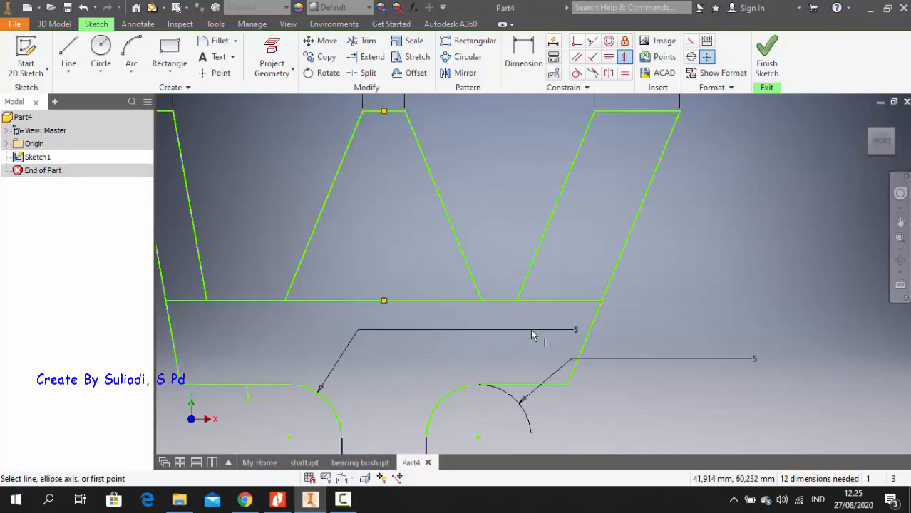
scroll(530, 329, down, 3)
scroll(529, 333, up, 3)
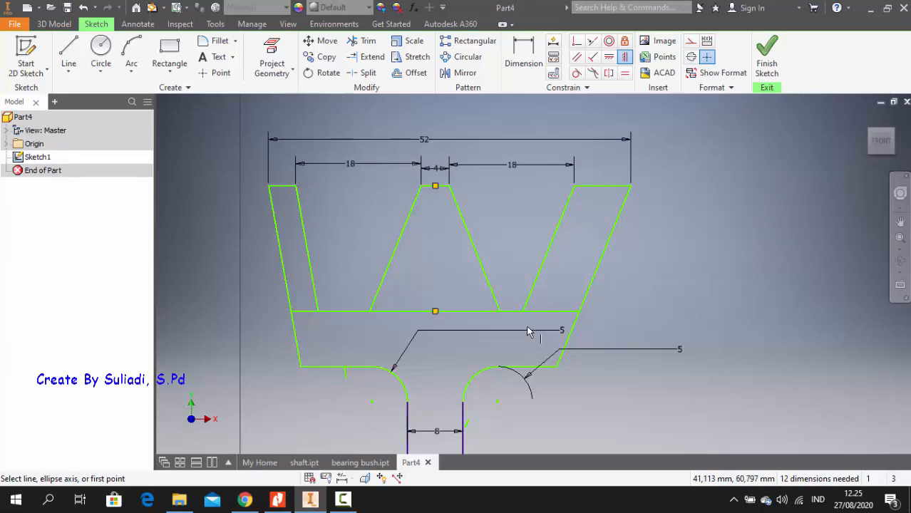
click(539, 55)
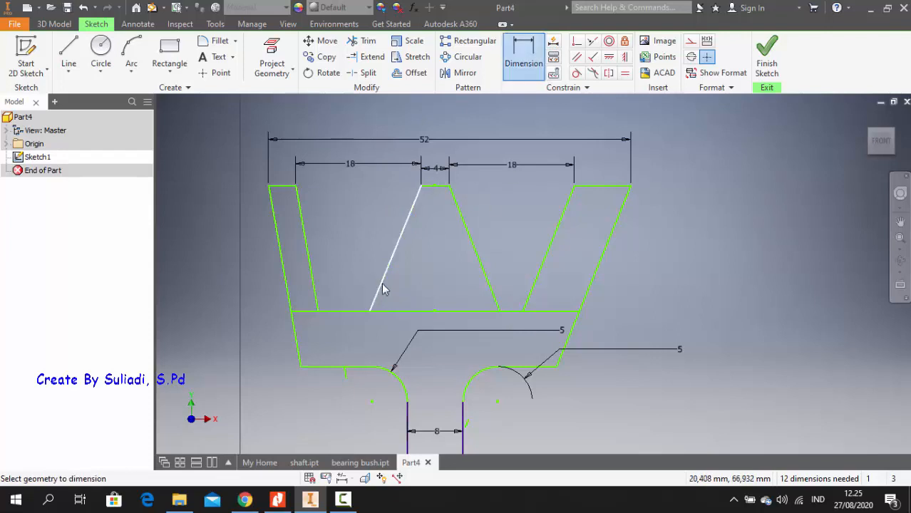
click(380, 288)
click(312, 269)
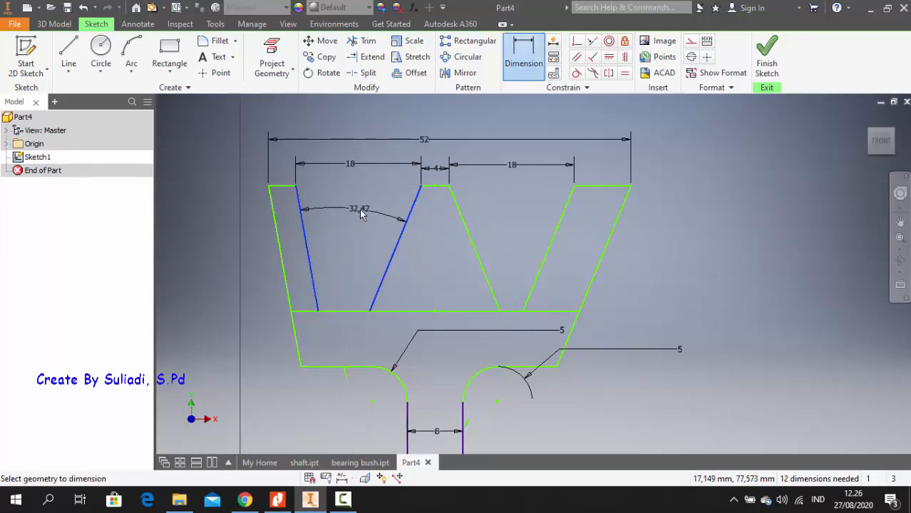
click(361, 213)
click(360, 214)
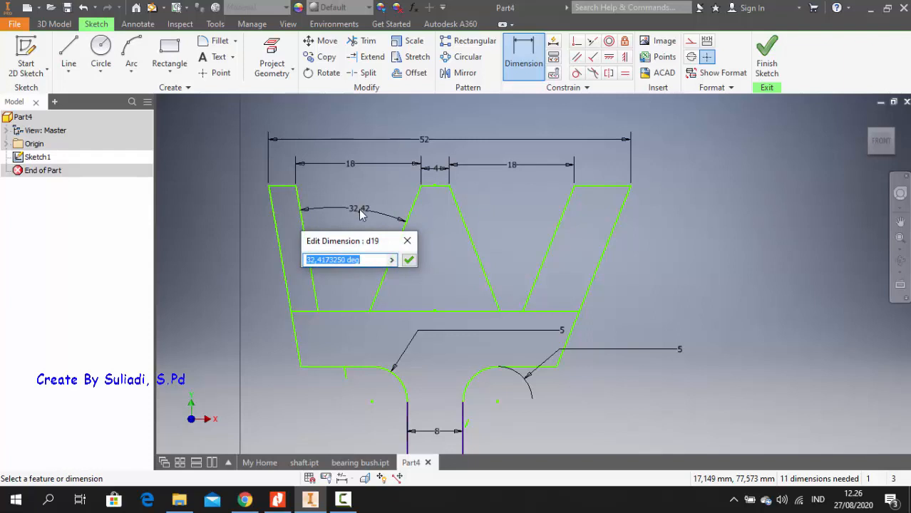
text(38)
key(Return)
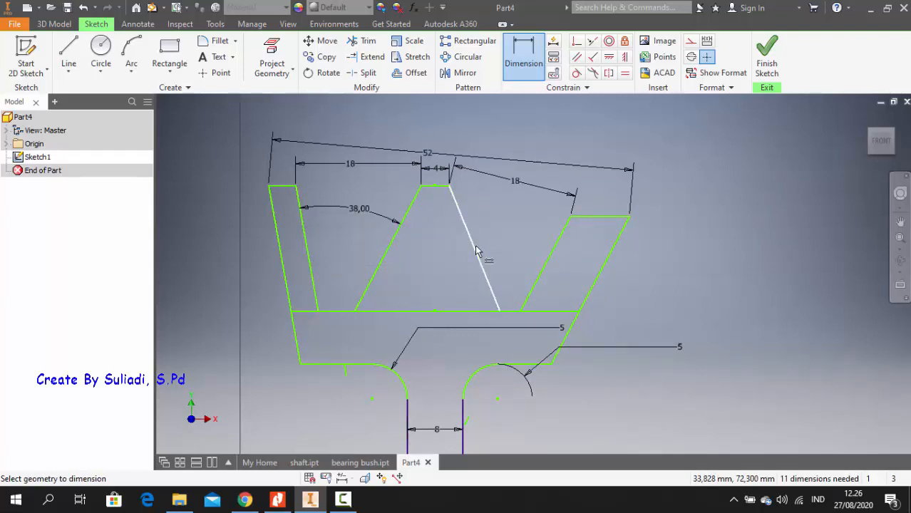
key(ctrl+z)
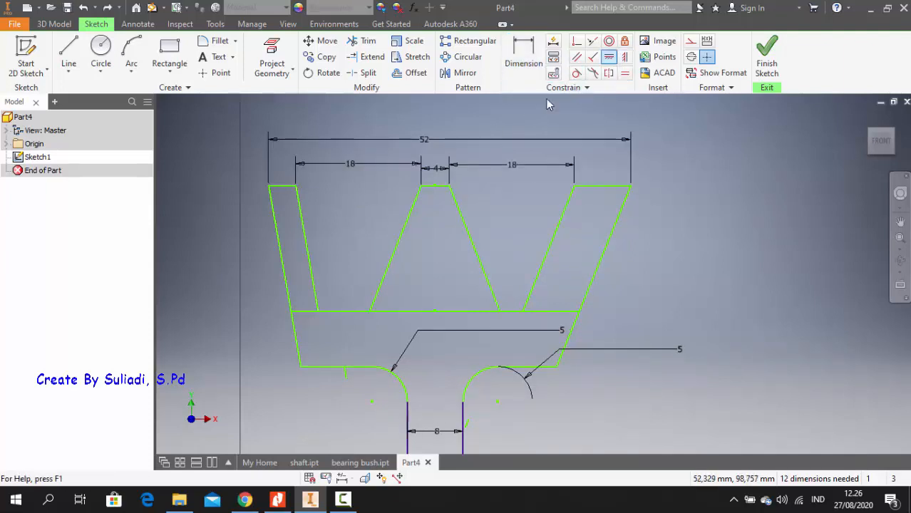
- Align the midpoints of the rim's left and right outer lands horizontally with the midpoint of the middle land
click(609, 57)
click(282, 185)
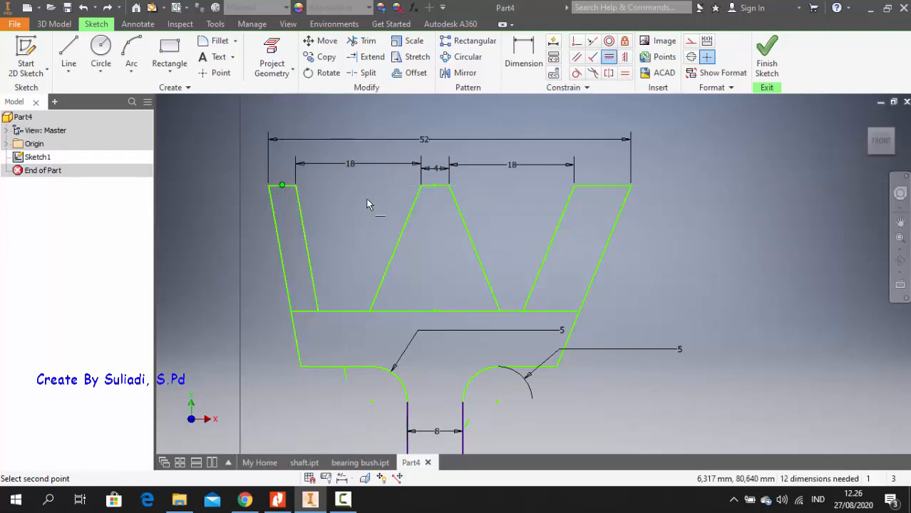
click(439, 189)
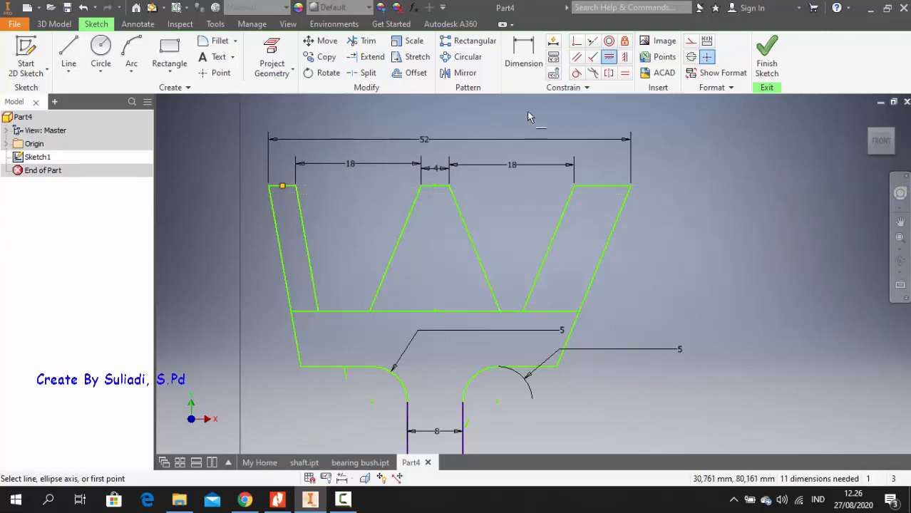
click(603, 186)
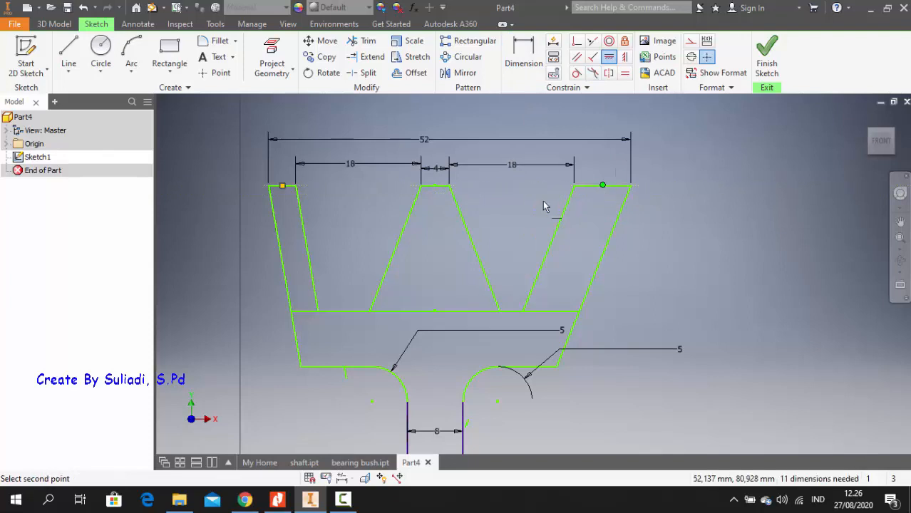
click(436, 191)
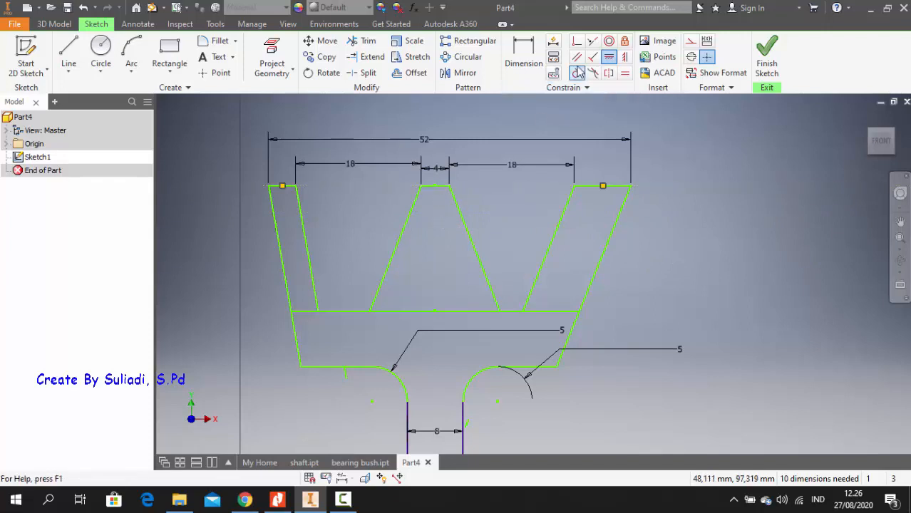
click(608, 58)
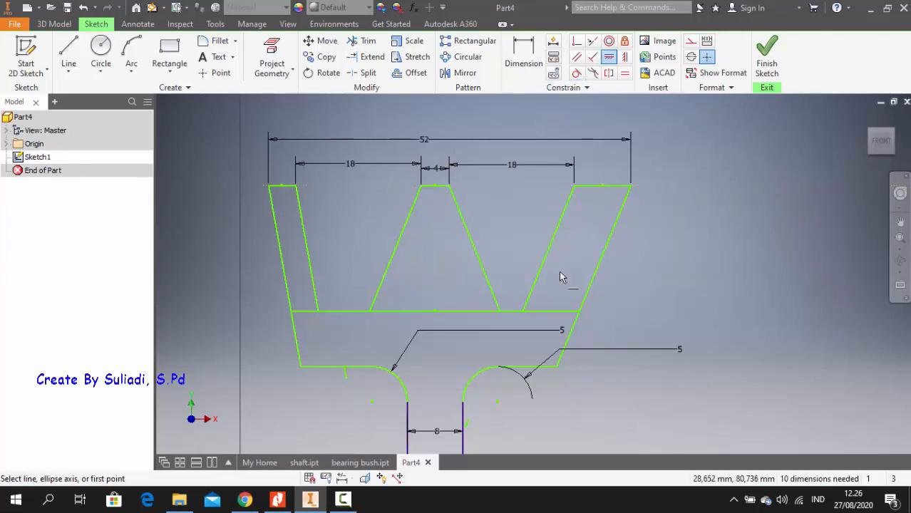
key(Escape)
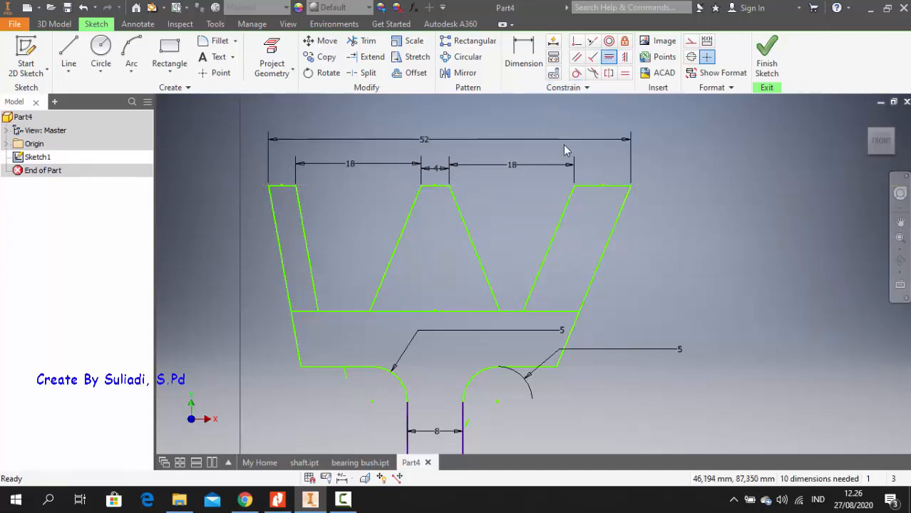
- Try again to set the left V-groove's included angle to 38 degrees with the rim lands aligned
click(524, 50)
click(317, 263)
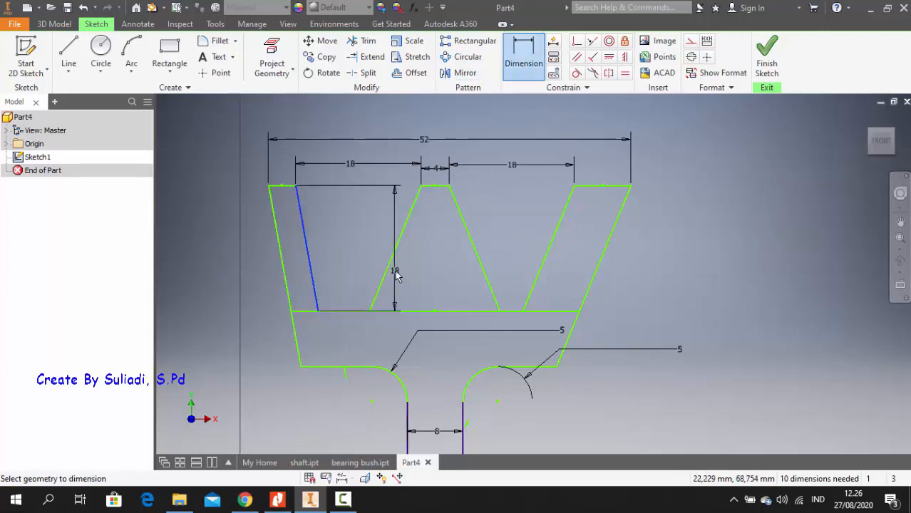
click(389, 269)
click(363, 222)
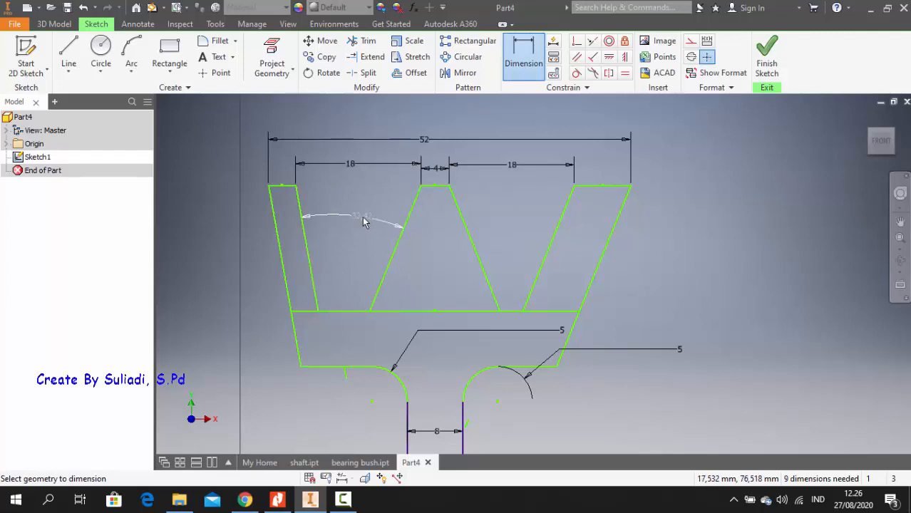
text(38)
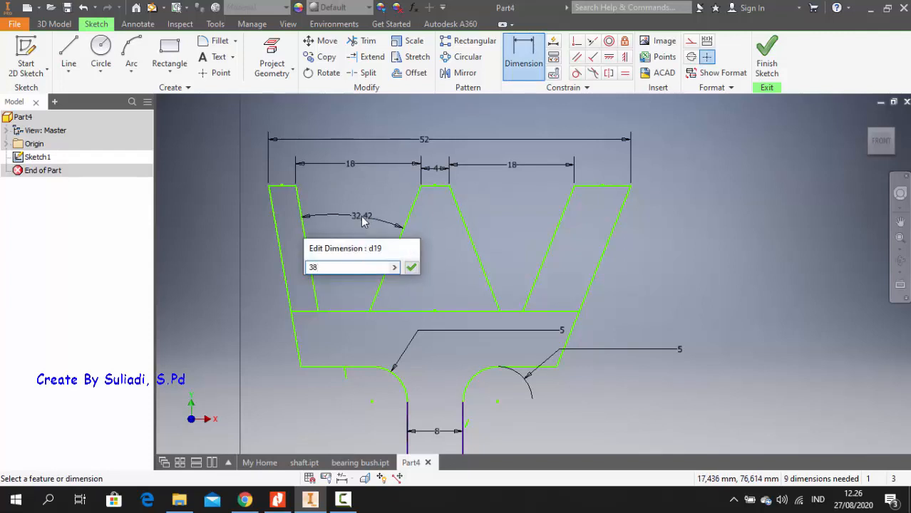
key(Return)
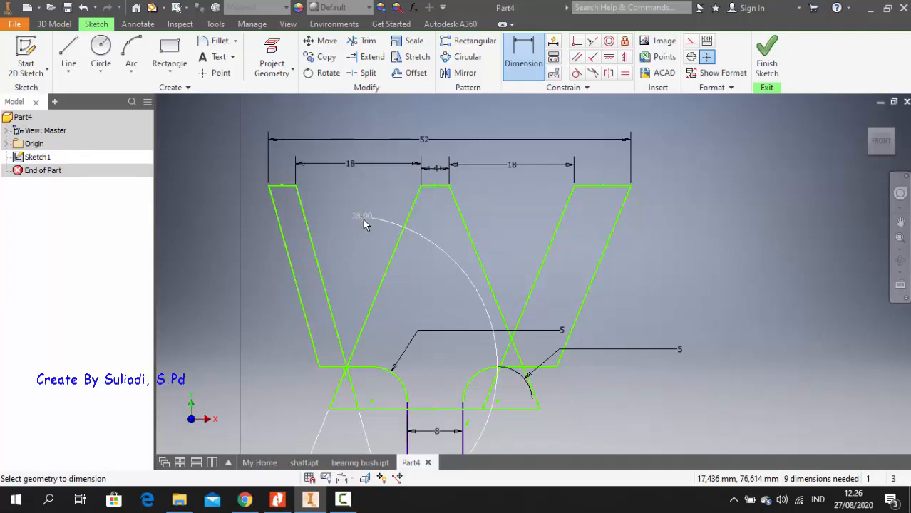
key(ctrl+z)
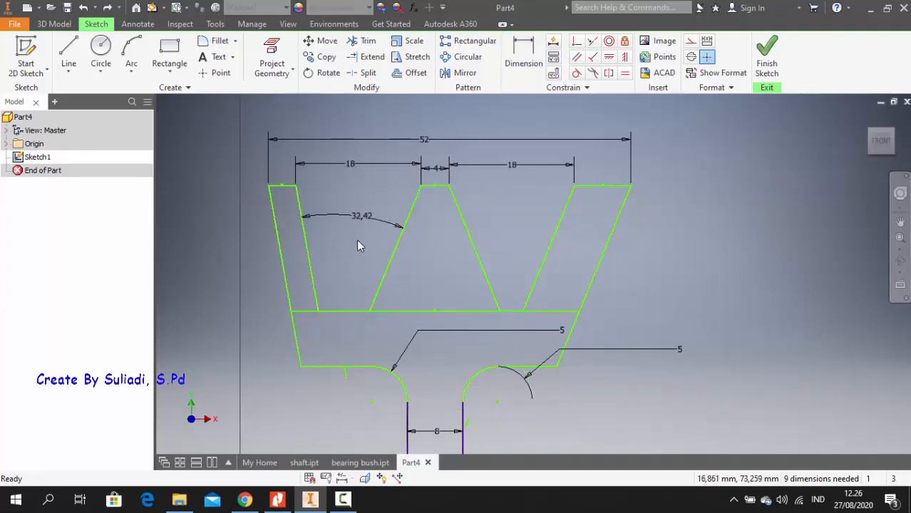
key(ctrl+z)
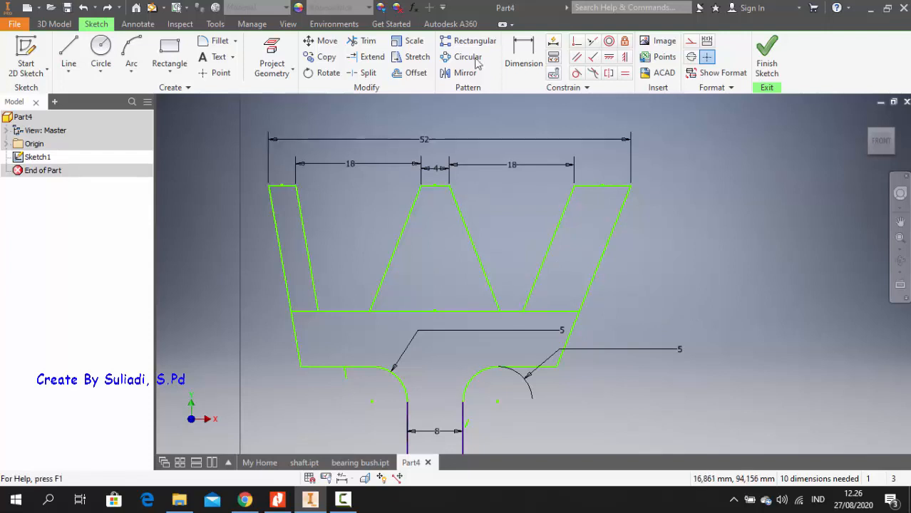
- Trim the groove-floor line between the two V-grooves and beyond their outer flanks, keeping only the two groove floors
click(523, 59)
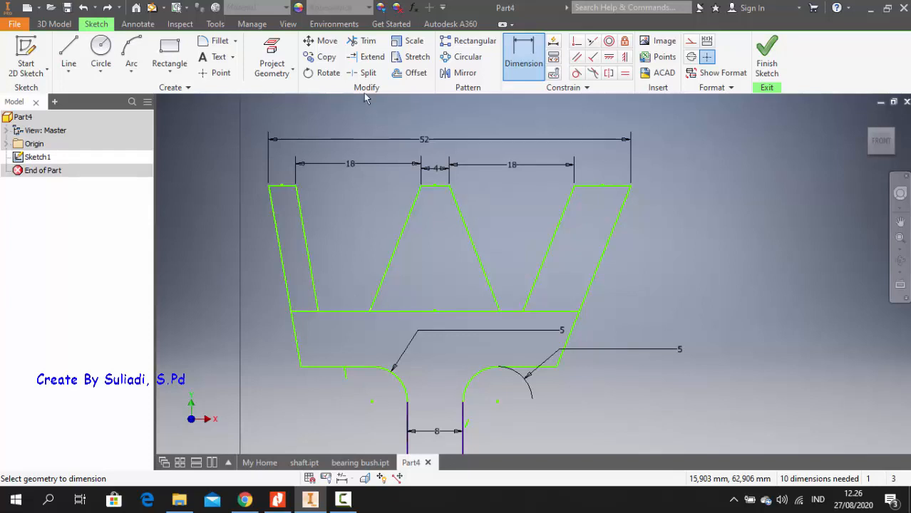
click(364, 41)
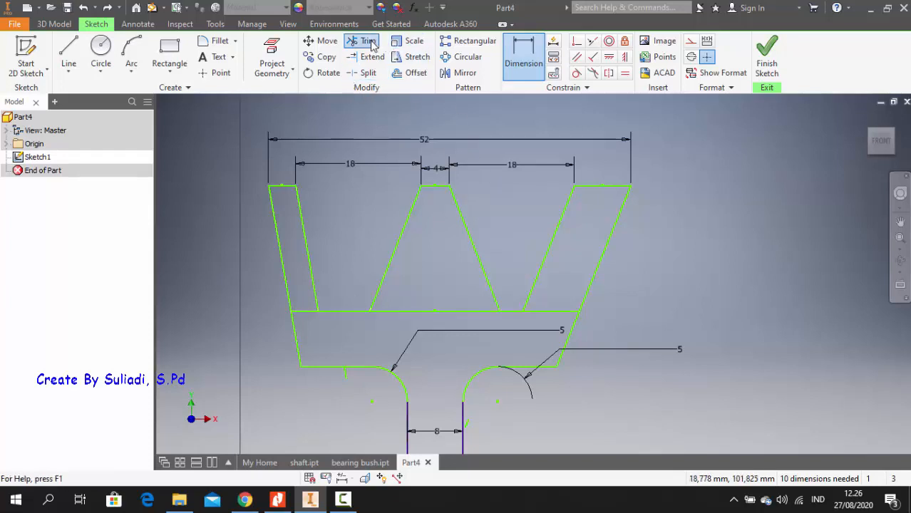
click(456, 311)
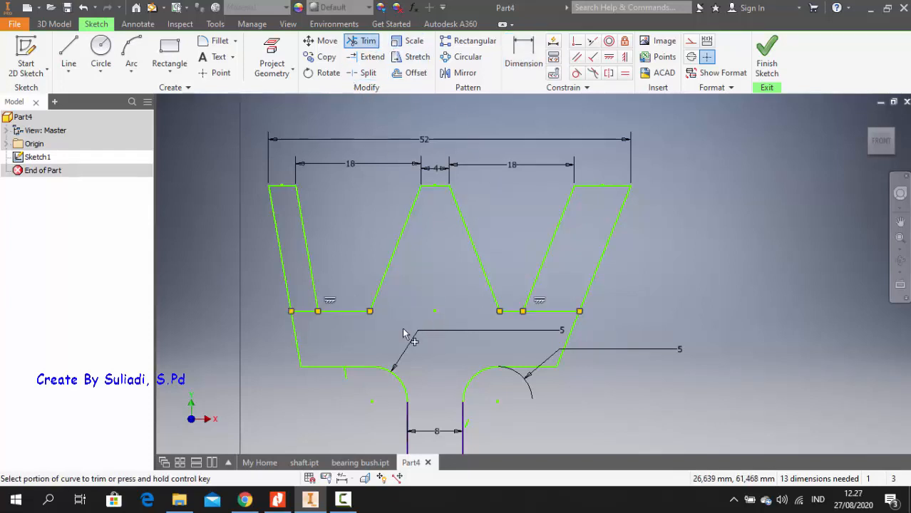
click(300, 311)
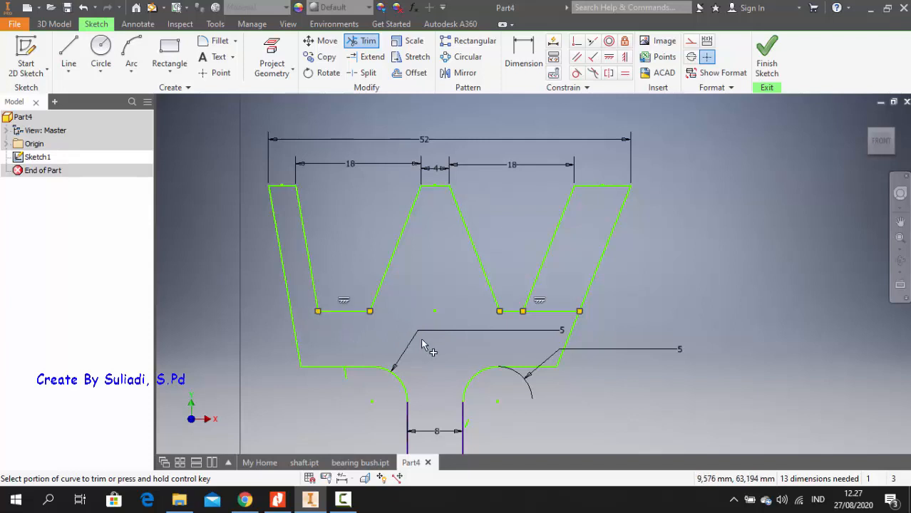
click(547, 312)
- Align the midpoints of the two V-groove floor segments horizontally with each other
click(523, 58)
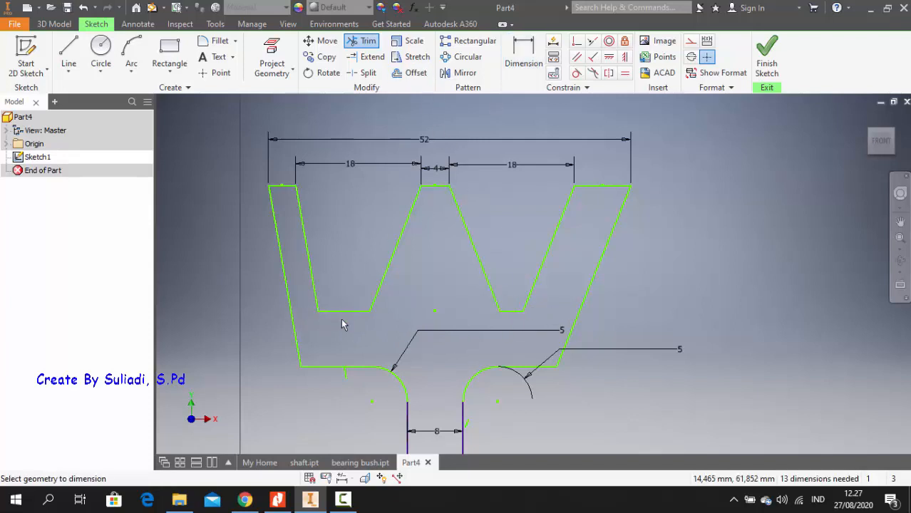
click(610, 58)
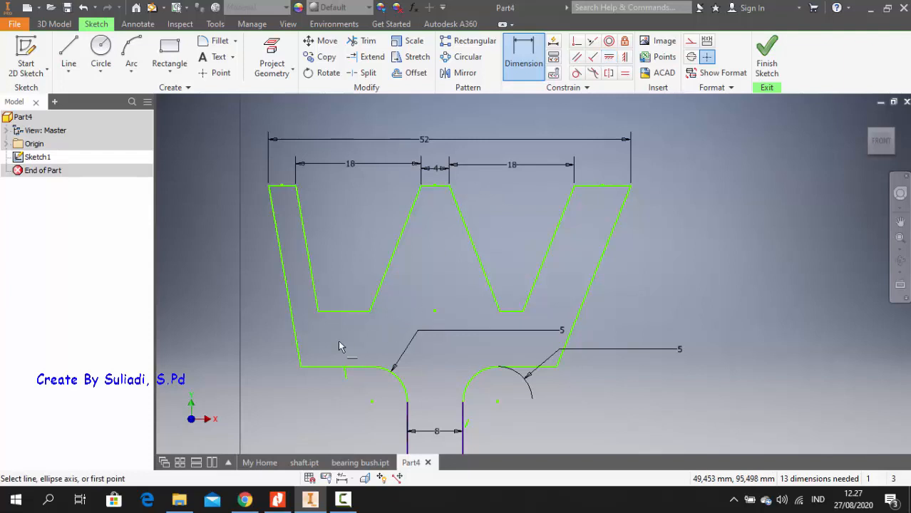
click(351, 312)
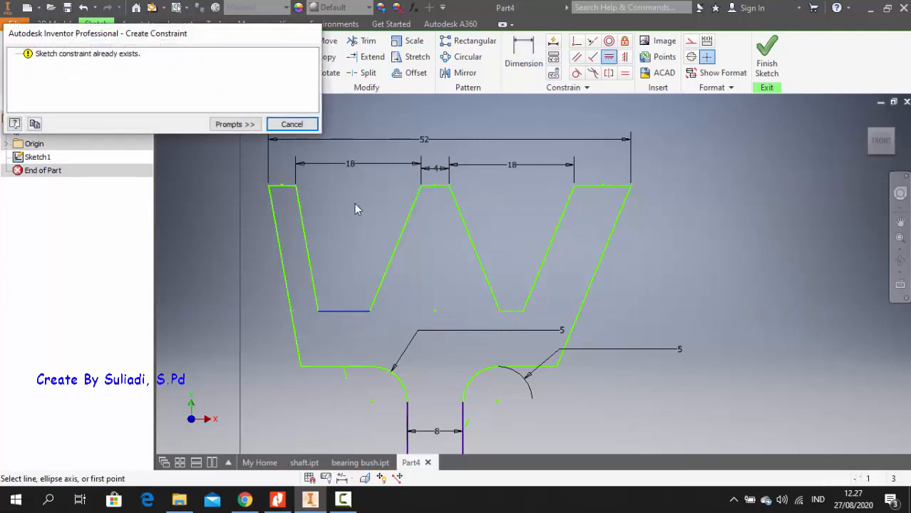
click(292, 124)
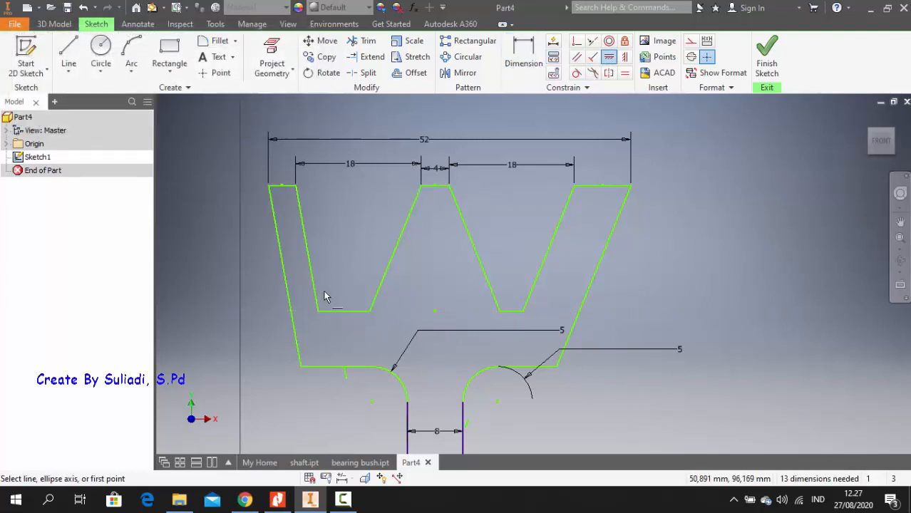
click(343, 317)
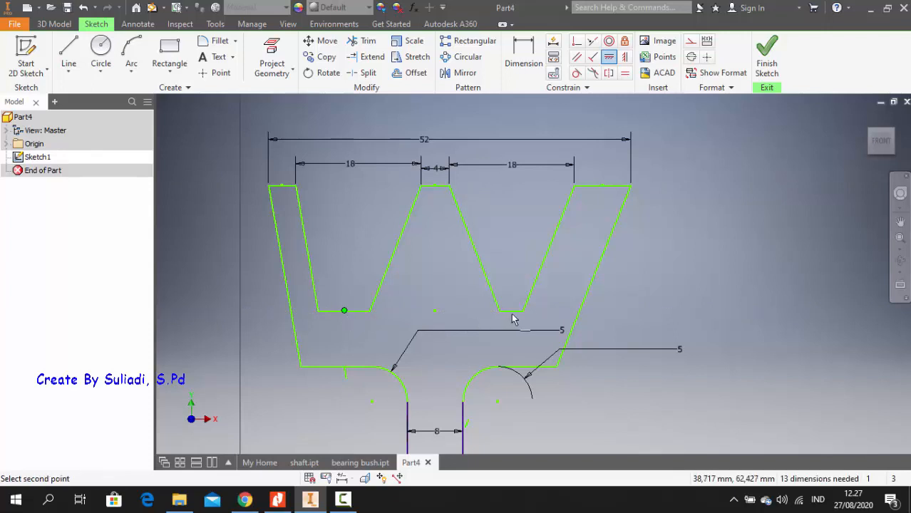
click(511, 311)
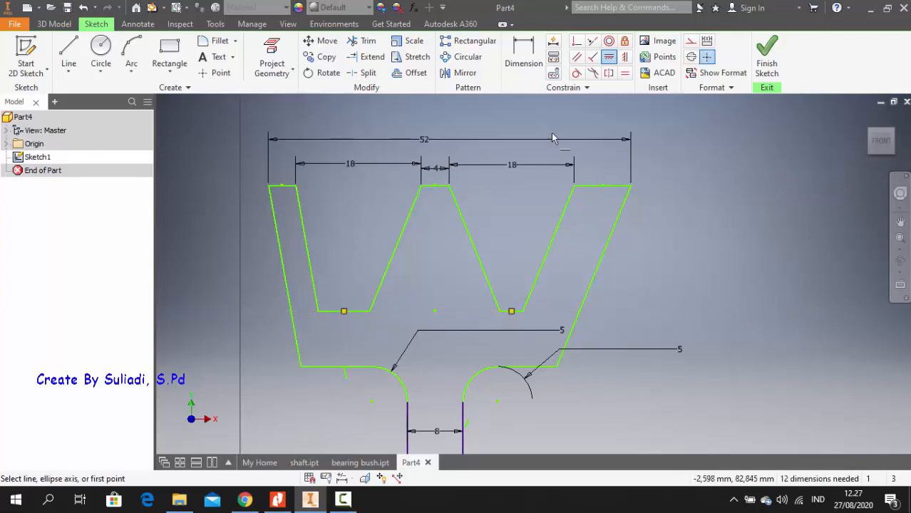
- Dimension the left V-groove's depth between the outer land and the groove floor as 18 mm
click(519, 76)
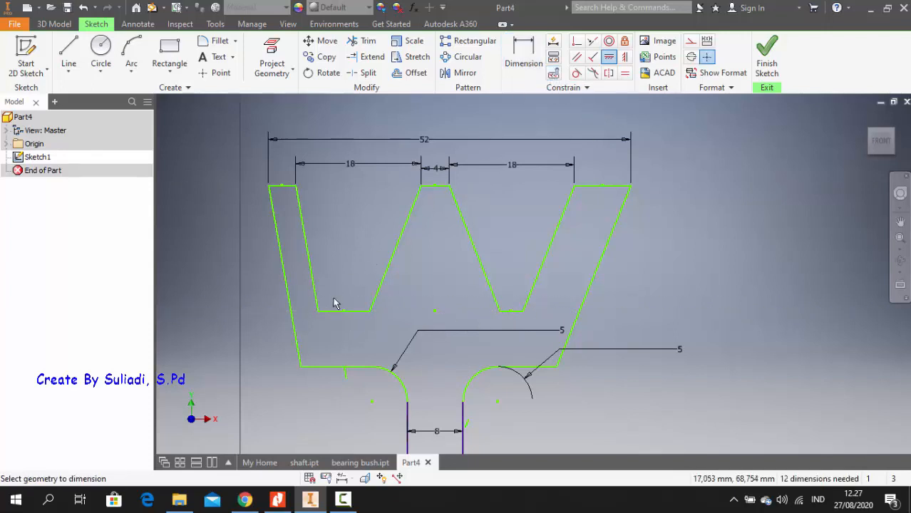
click(339, 311)
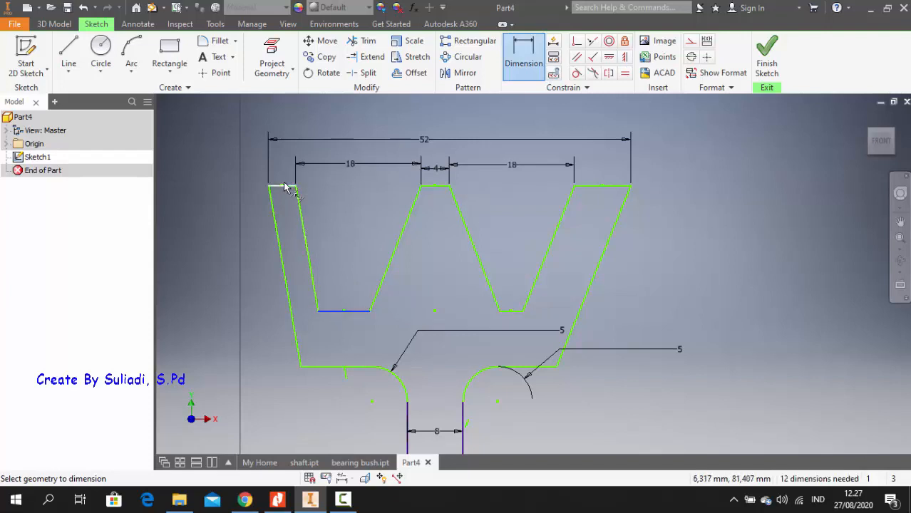
click(288, 187)
click(219, 265)
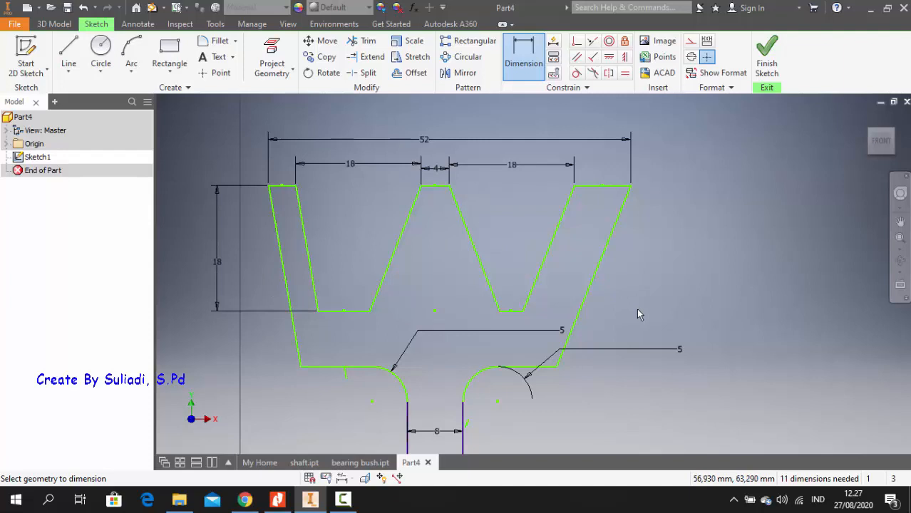
- Dimension the left V-groove's included angle between its two flanks as 38 degrees
click(316, 279)
click(383, 285)
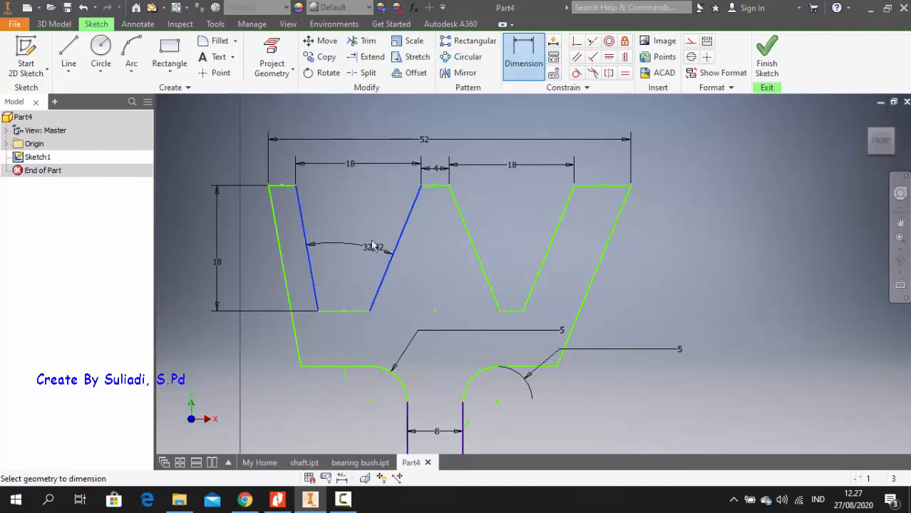
click(359, 228)
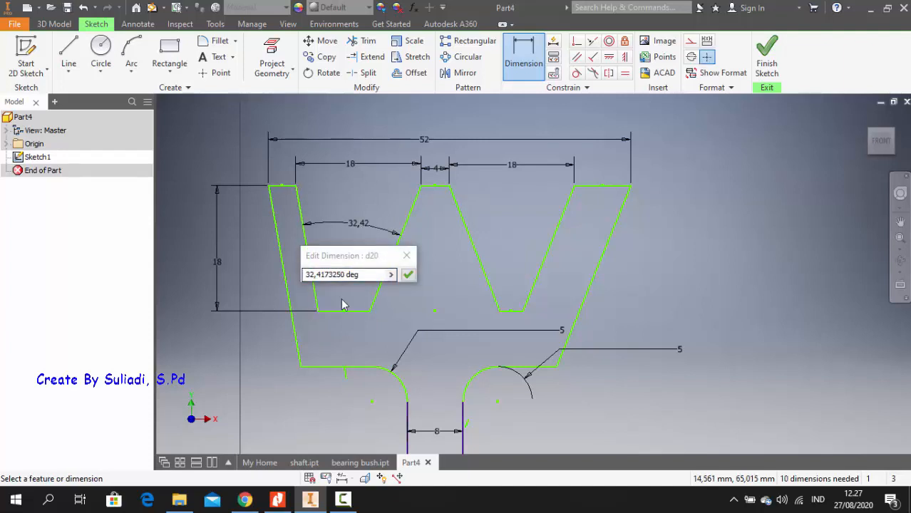
drag(362, 275, 299, 276)
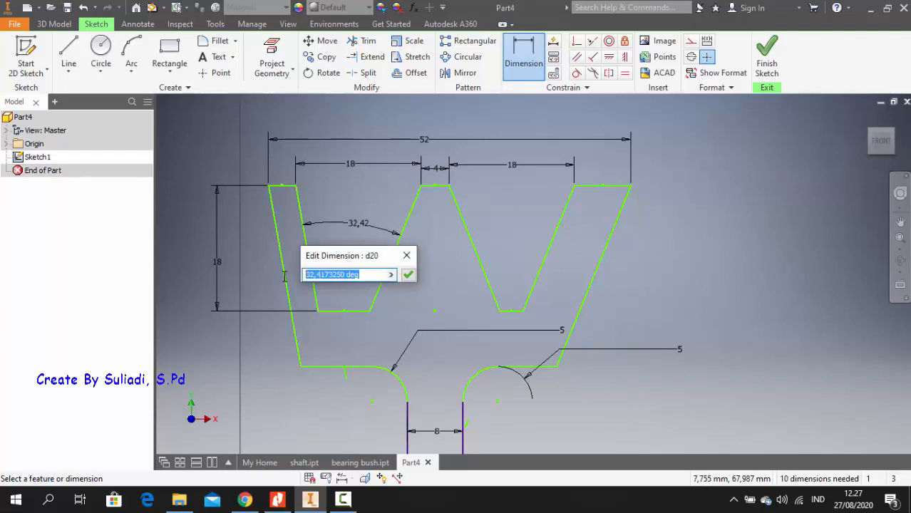
text(38)
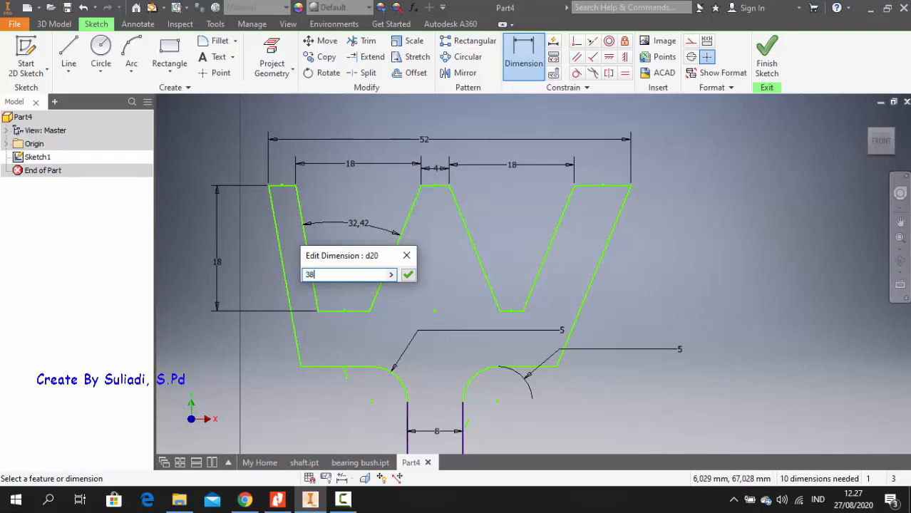
key(Return)
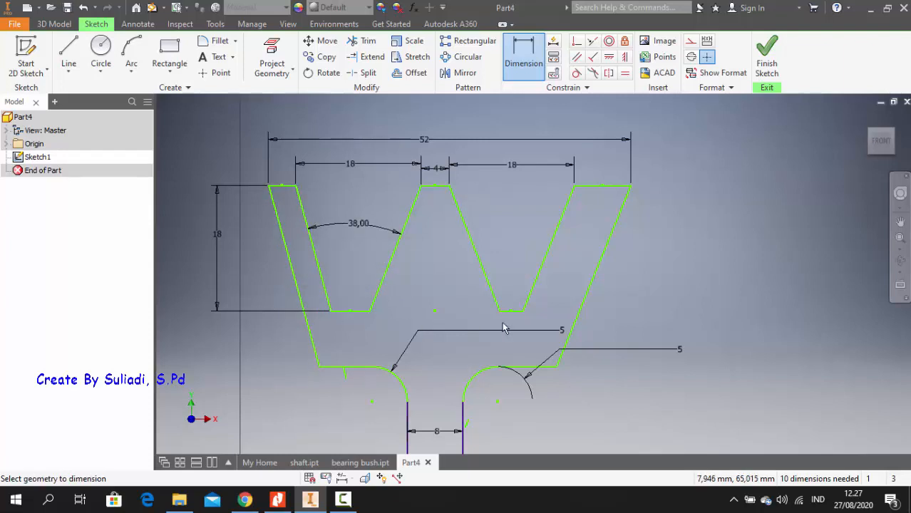
- Dimension the right V-groove's included angle between its two flanks as 38 degrees
click(485, 271)
click(544, 268)
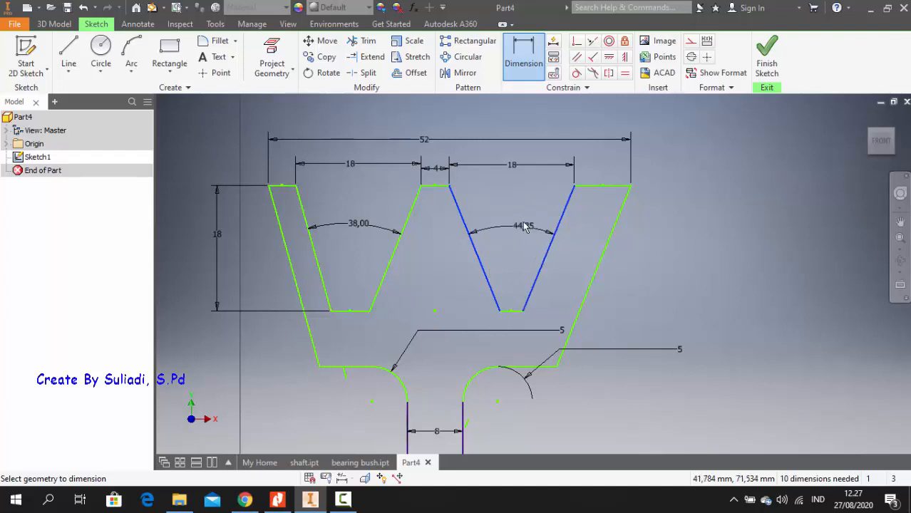
click(510, 224)
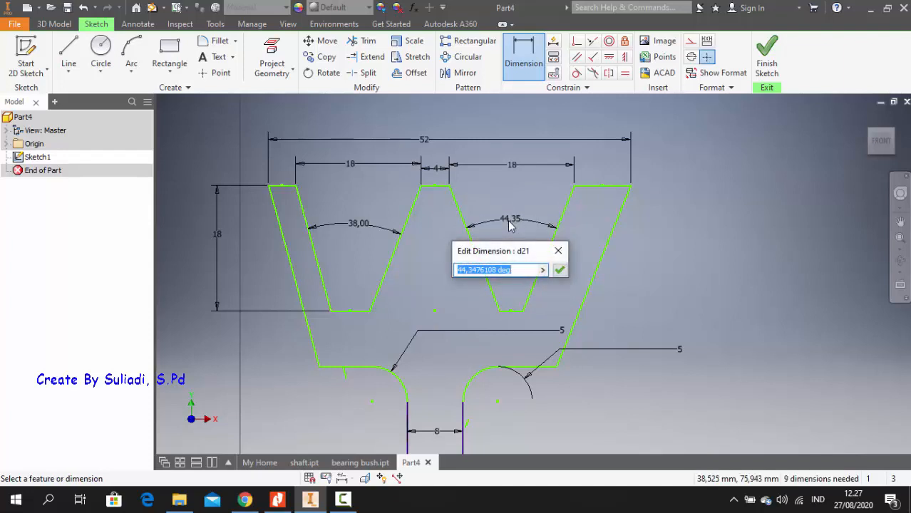
text(38)
key(Return)
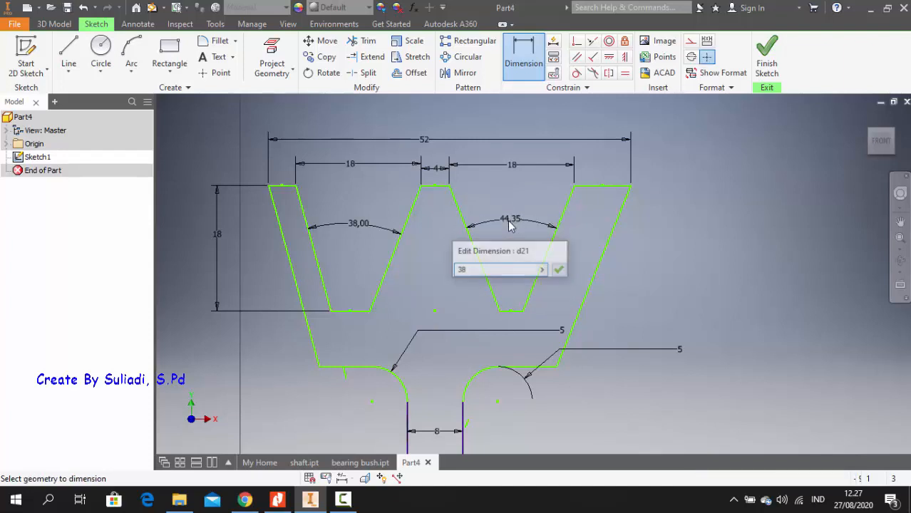
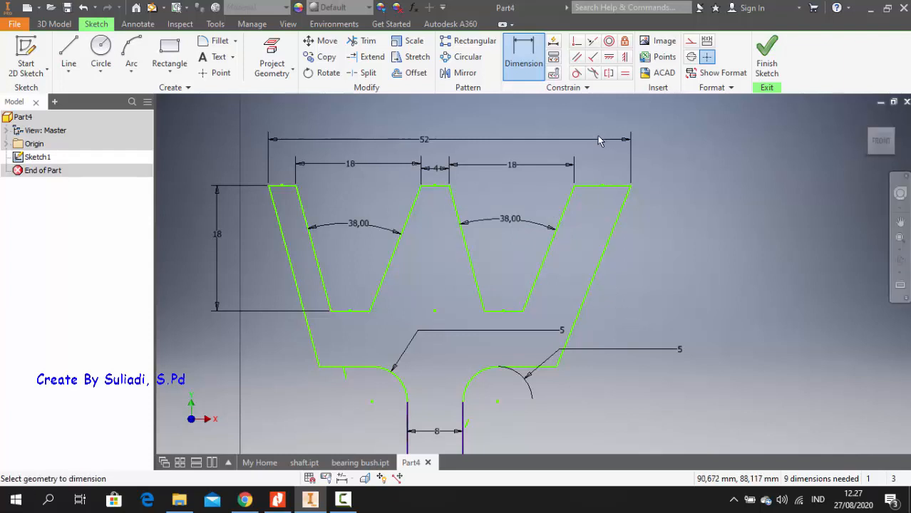
- Apply an equal constraint to the two outer rim lands so they have the same width
click(623, 75)
click(607, 186)
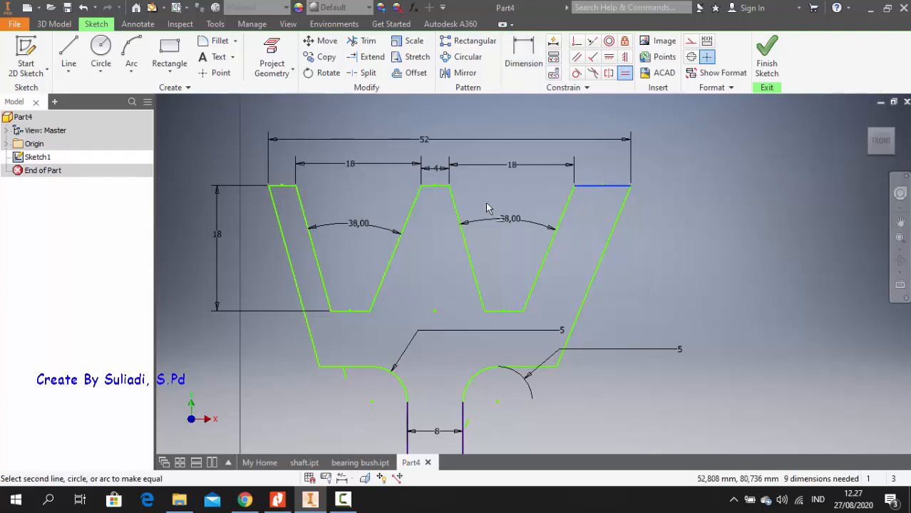
click(286, 188)
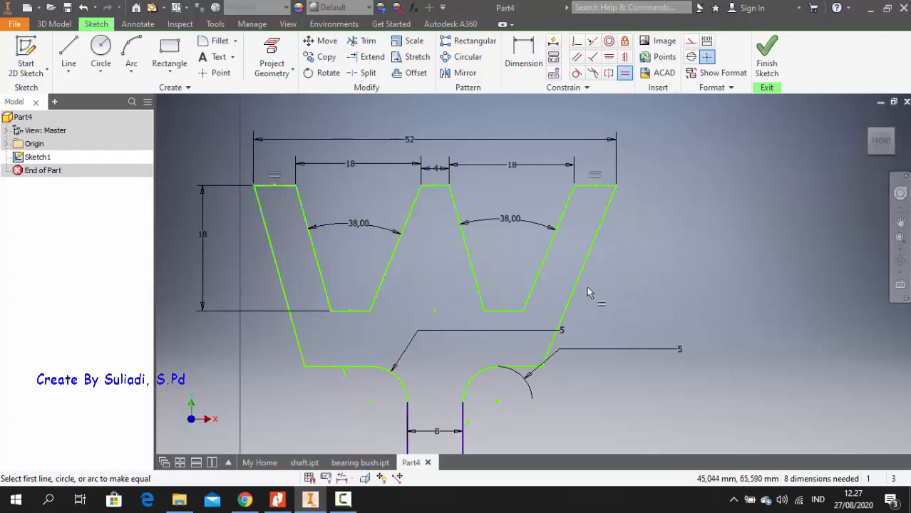
- Try to trim the stray short line hanging below the left underside edge of the rim
scroll(750, 314, down, 2)
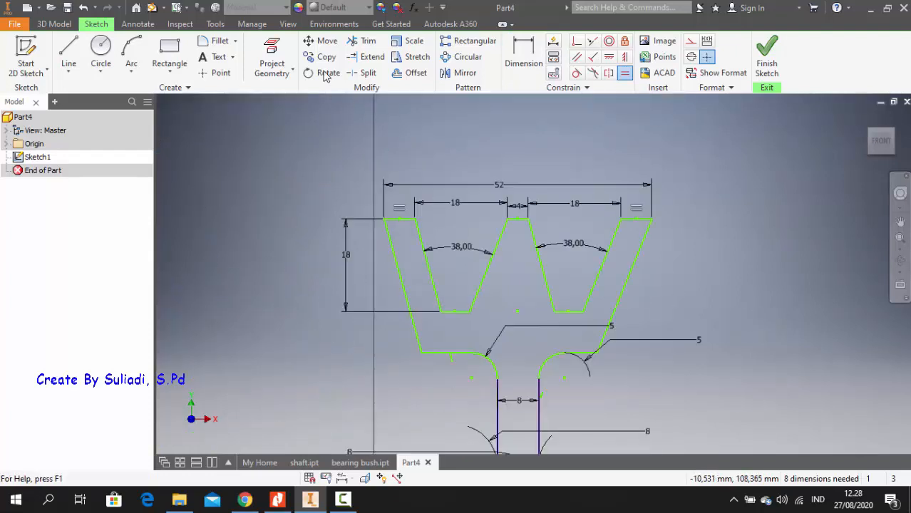
click(366, 41)
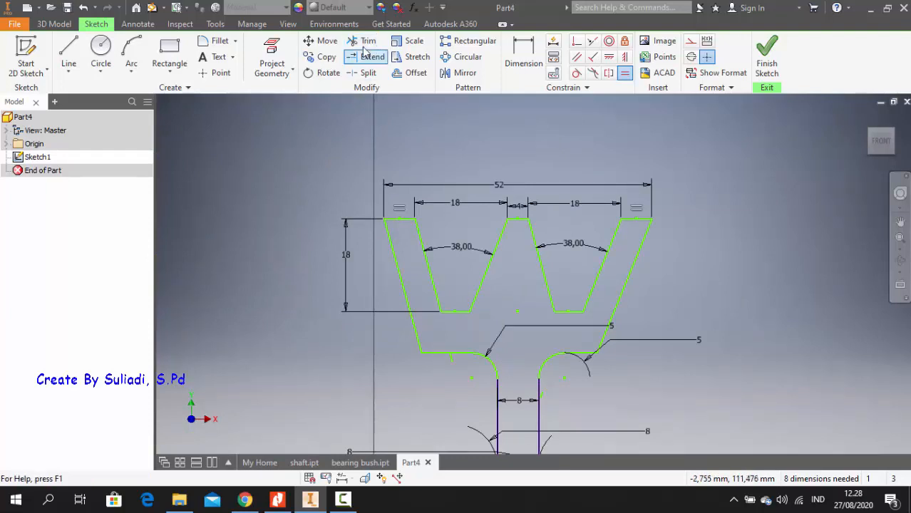
click(452, 358)
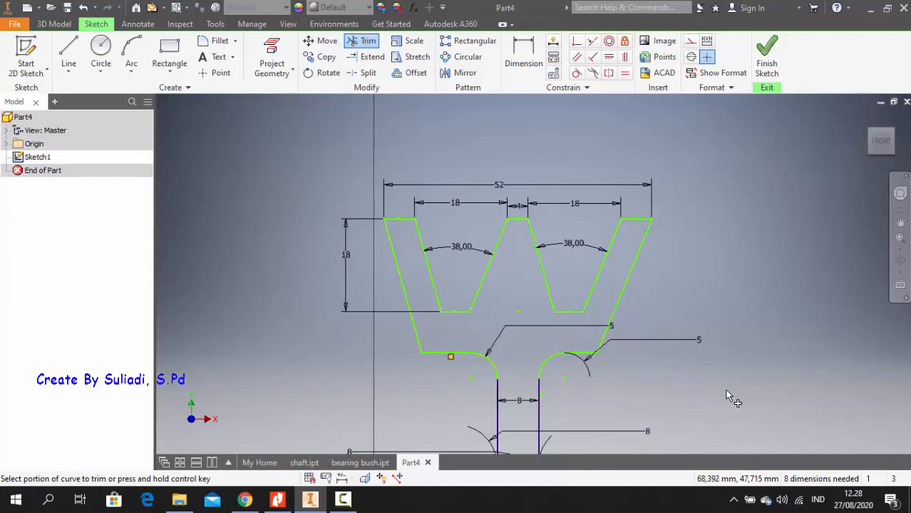
scroll(726, 390, down, 2)
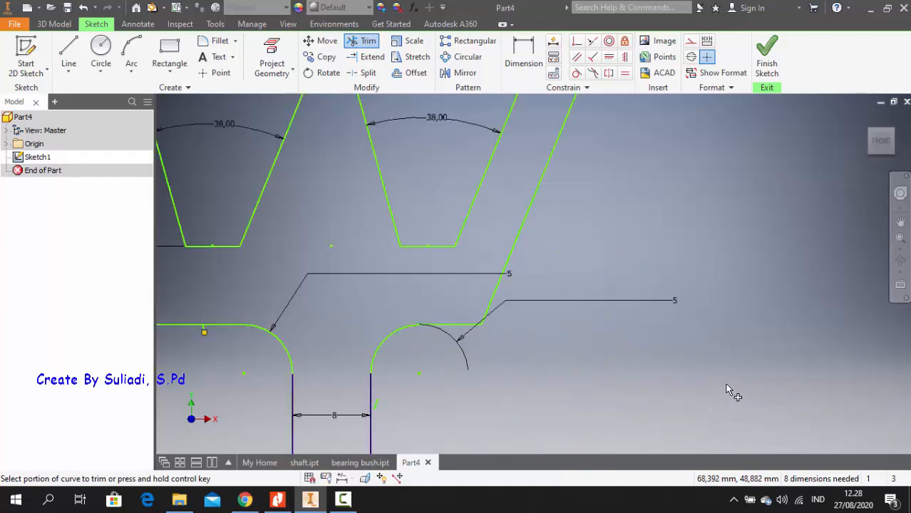
- Dimension the rim's outer diameter from the left outer land to the centerline as 162 mm
scroll(727, 387, up, 3)
scroll(727, 387, up, 2)
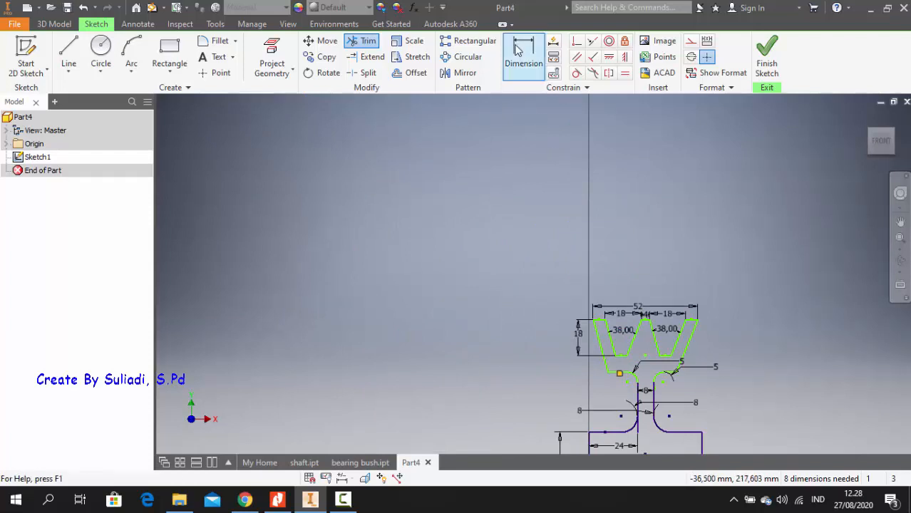
click(900, 221)
mouse_move(570, 314)
mouse_down()
mouse_move(560, 267)
mouse_move(503, 198)
mouse_up()
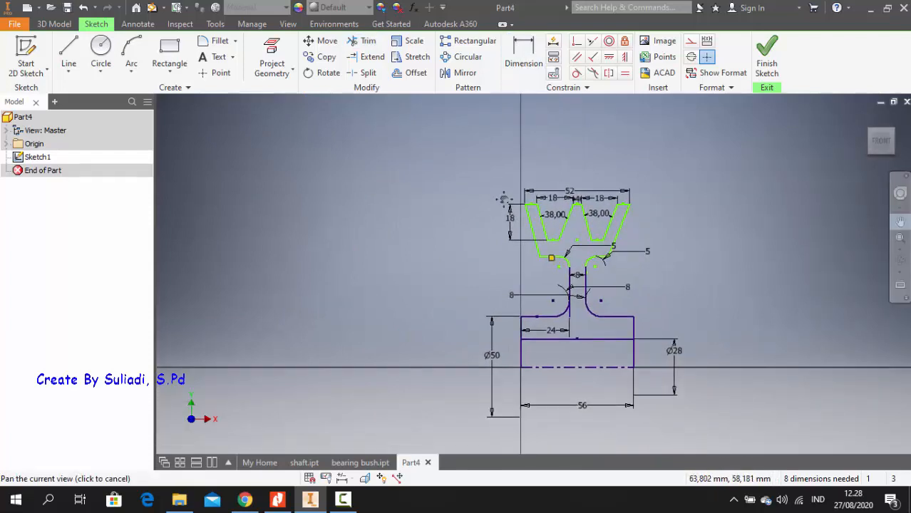
drag(486, 136, 512, 171)
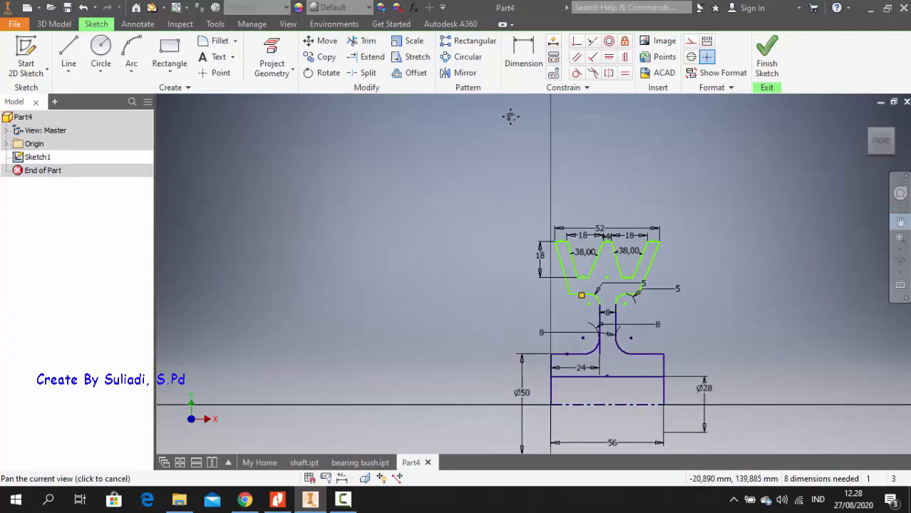
click(524, 57)
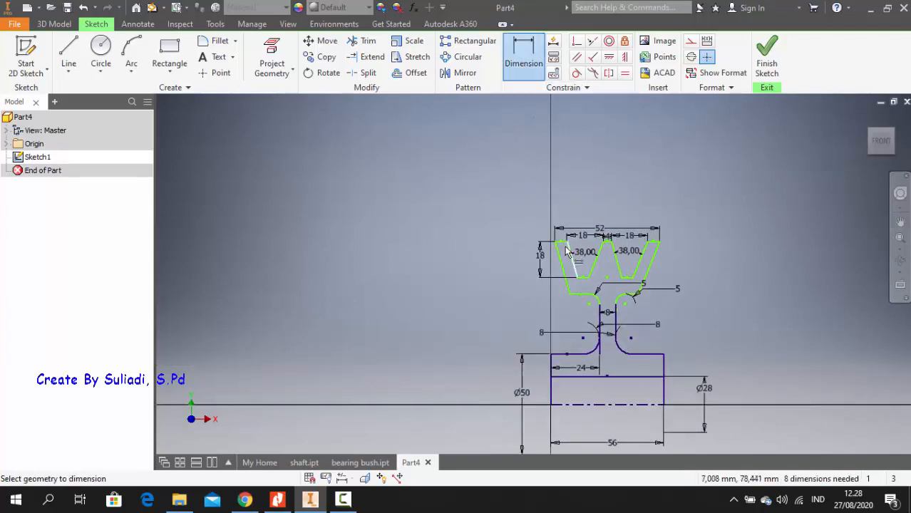
click(560, 248)
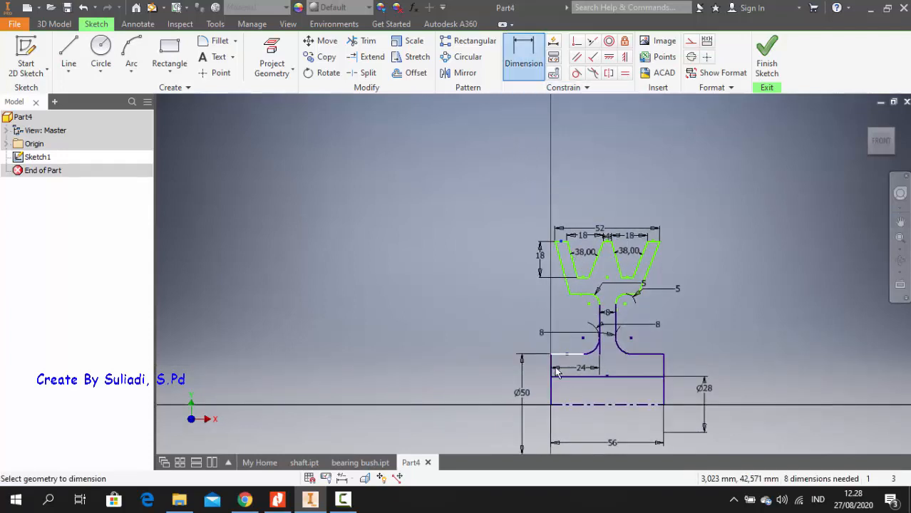
click(567, 404)
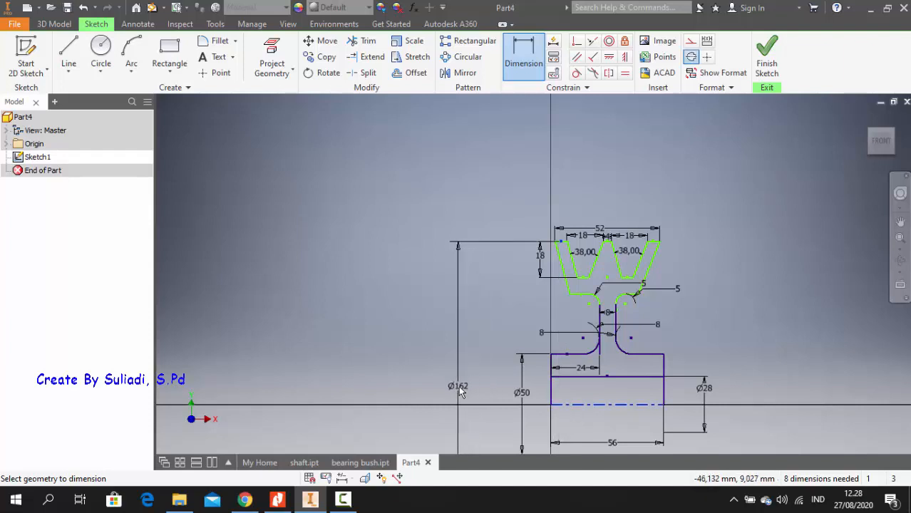
click(458, 386)
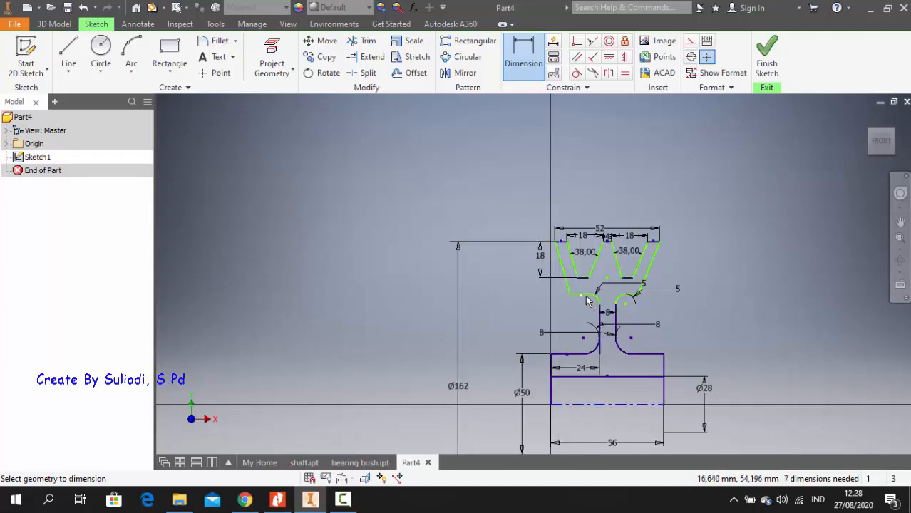
- Dimension the diameter from the left rim underside to the centerline as 110 mm
click(582, 405)
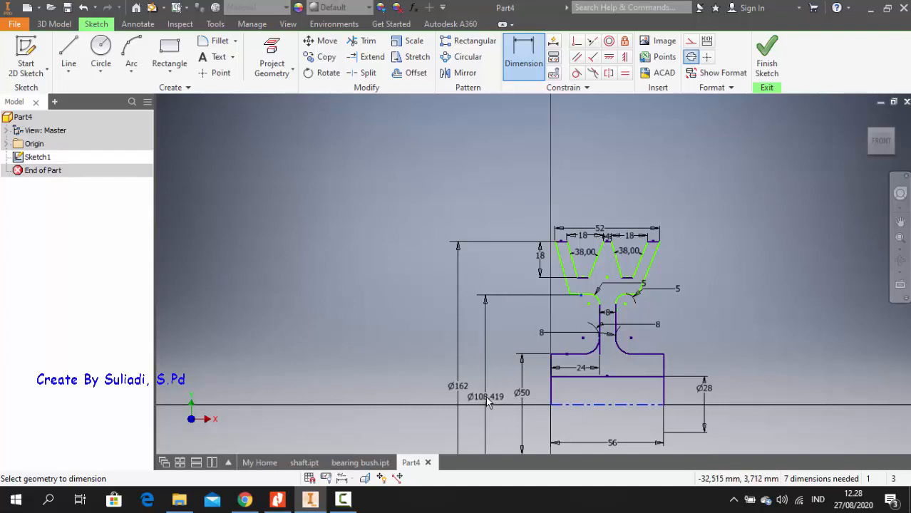
click(485, 397)
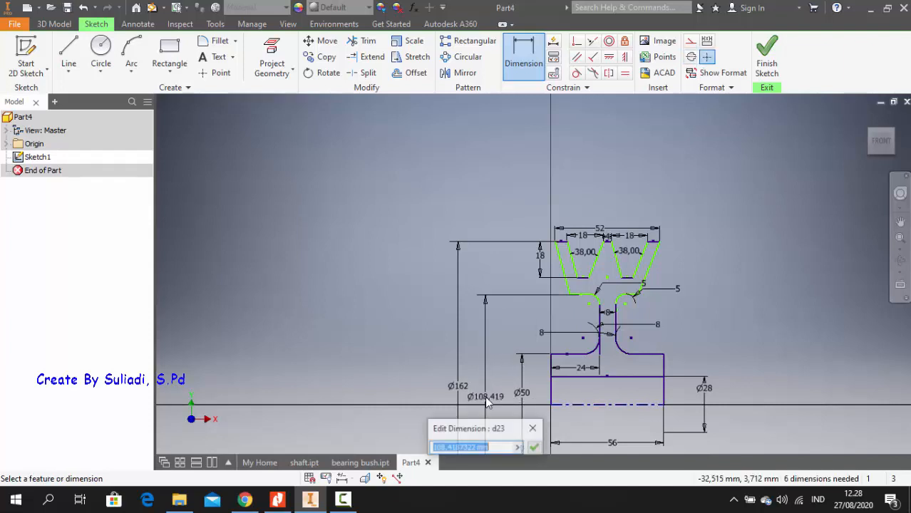
click(495, 447)
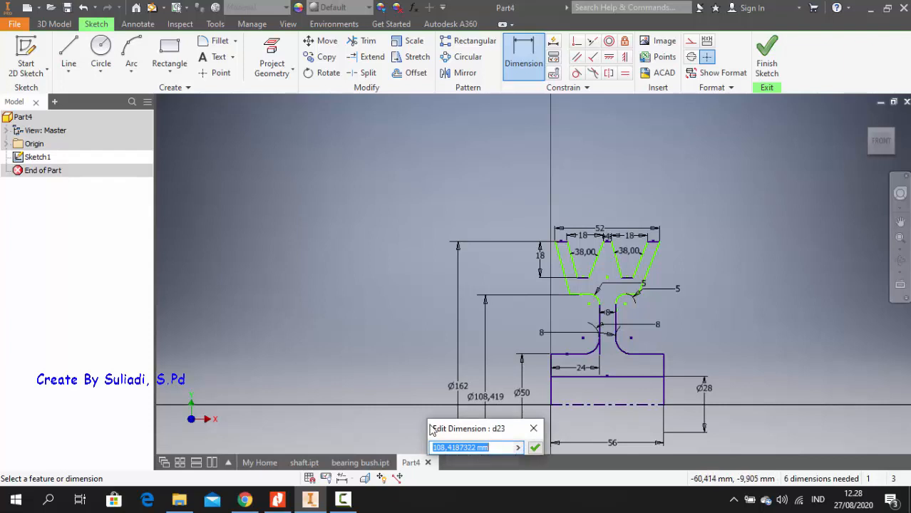
text(110)
key(Return)
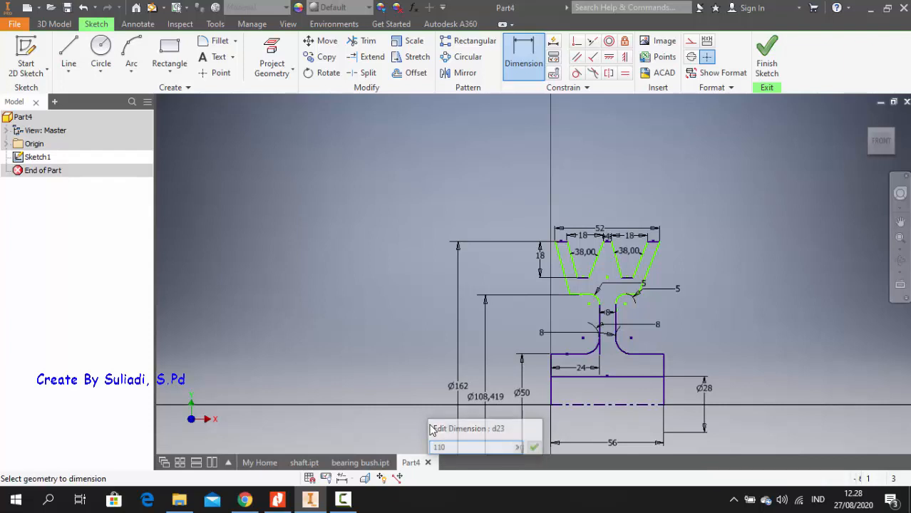
- Undo the 110 mm rim-underside diameter, removing the dimension itself as well
scroll(582, 330, up, 7)
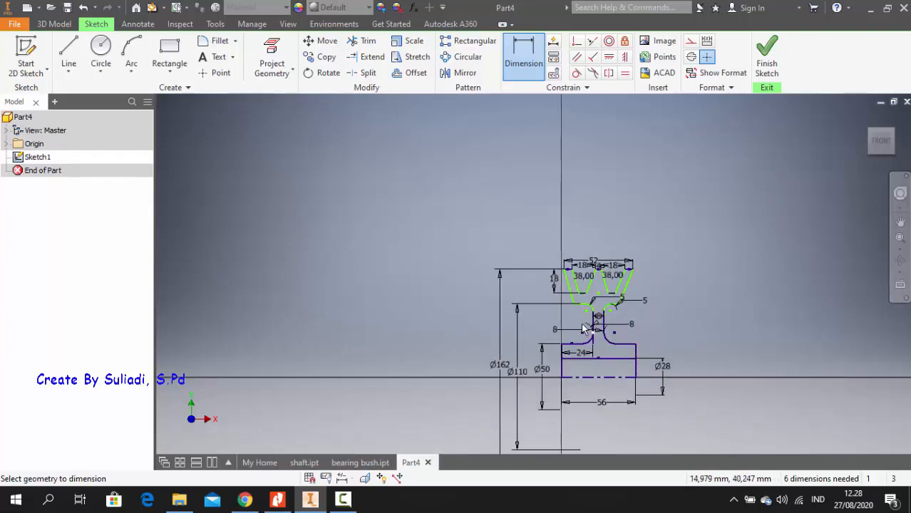
scroll(578, 317, down, 3)
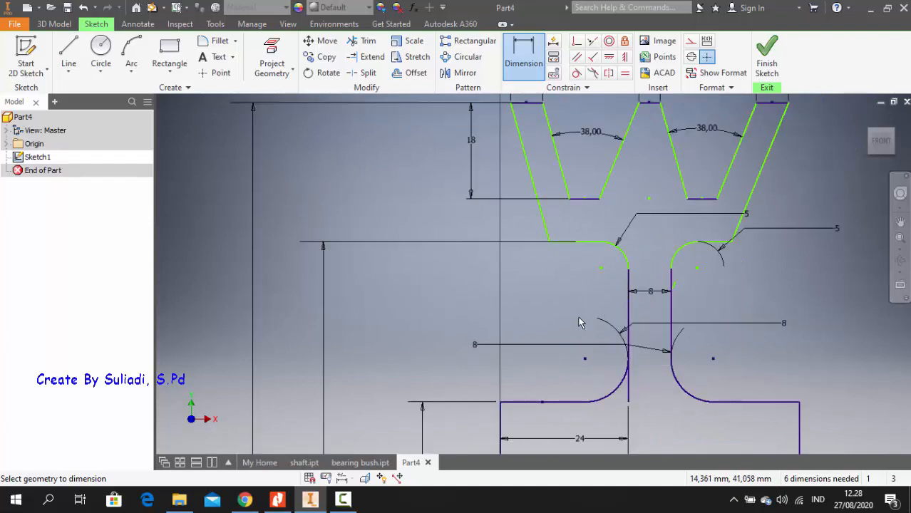
key(ctrl+z)
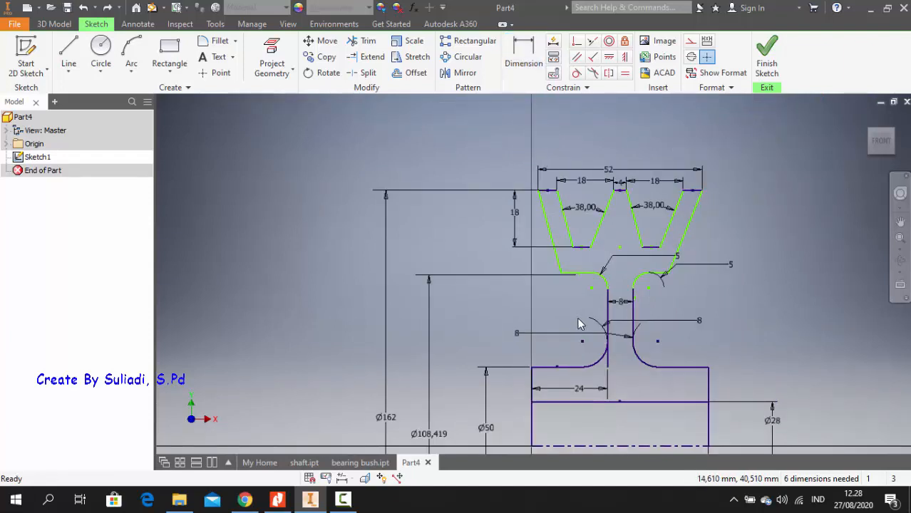
key(ctrl+z)
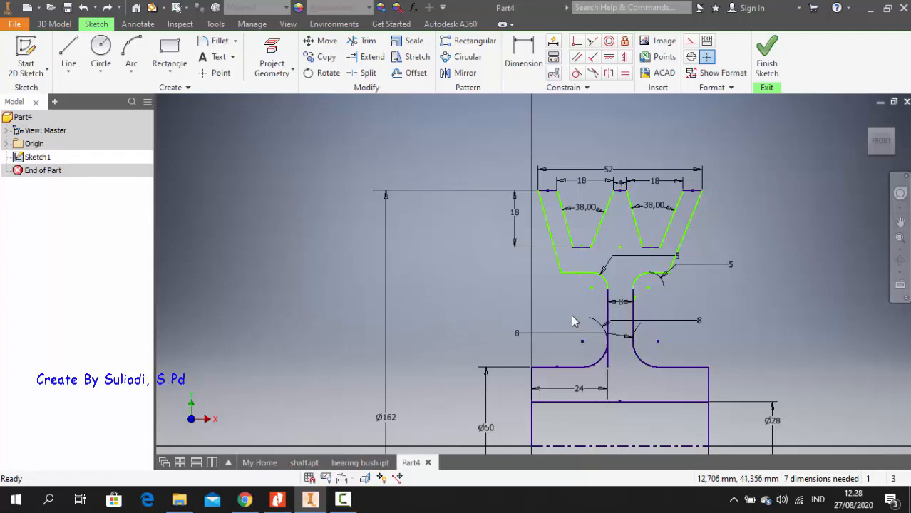
- Trim away the stray short line just below the left underside edge of the rim
scroll(686, 346, up, 3)
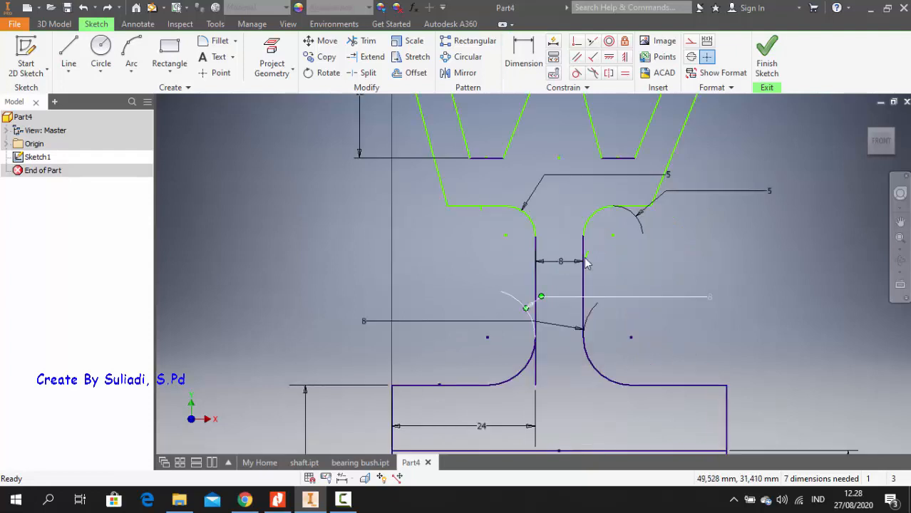
scroll(460, 215, up, 3)
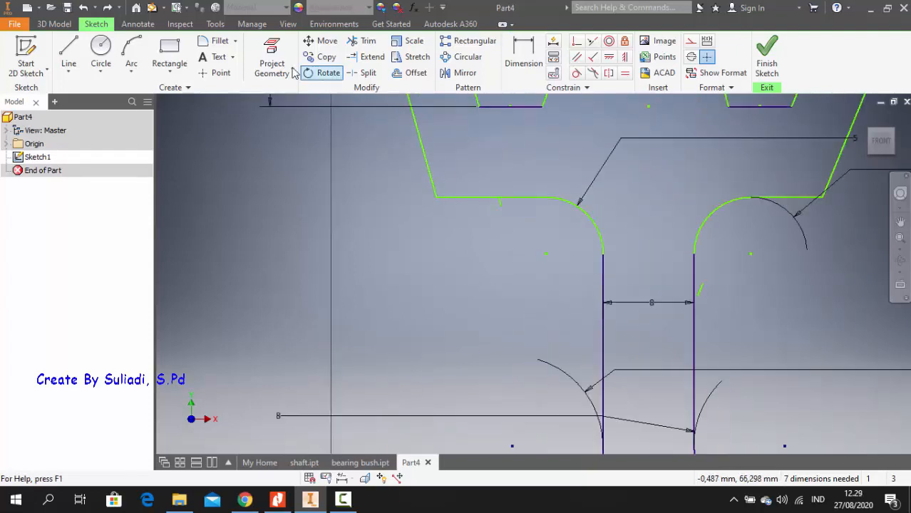
click(367, 42)
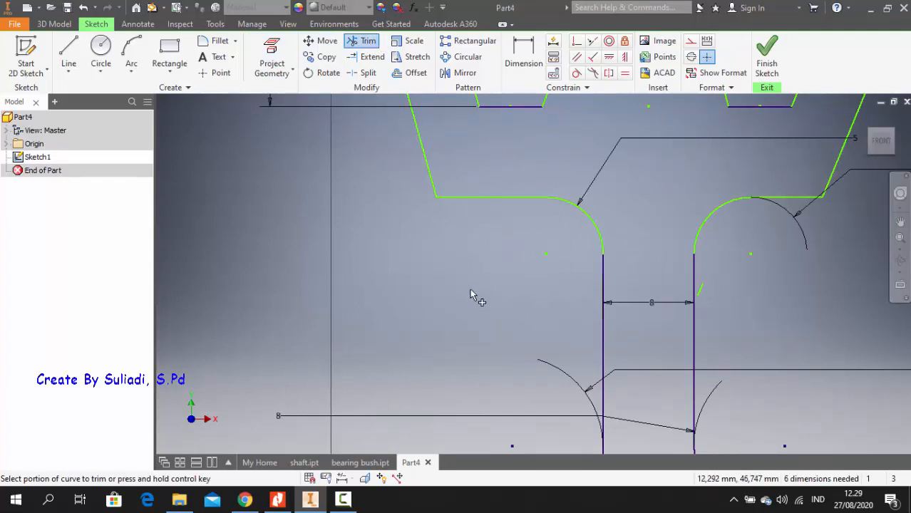
- Try to apply a horizontal constraint to the left underside edge of the rim
click(609, 56)
click(516, 198)
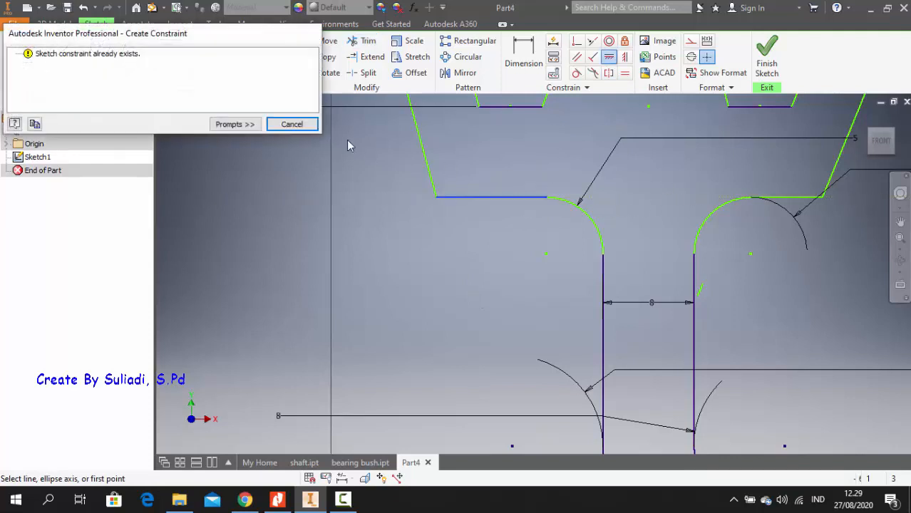
click(305, 126)
- Align the midpoints of the rim's left and right underside edges with a horizontal constraint
click(609, 56)
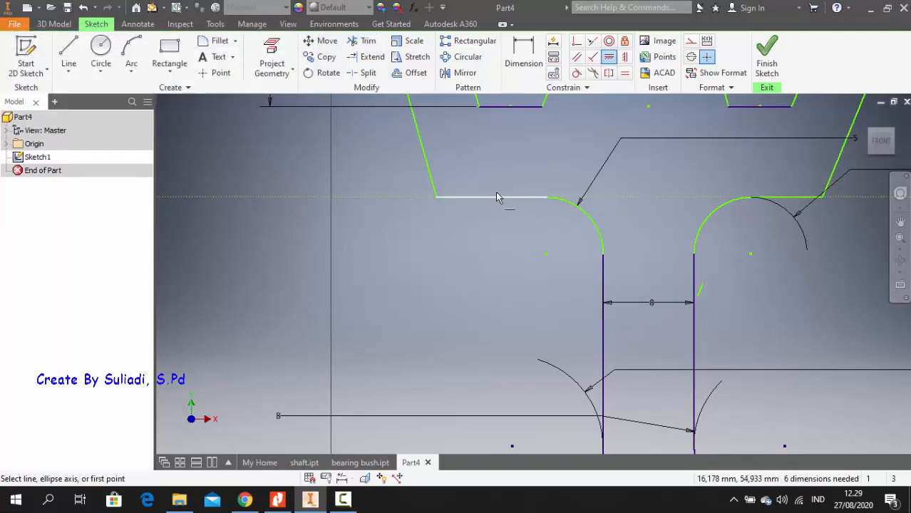
click(491, 199)
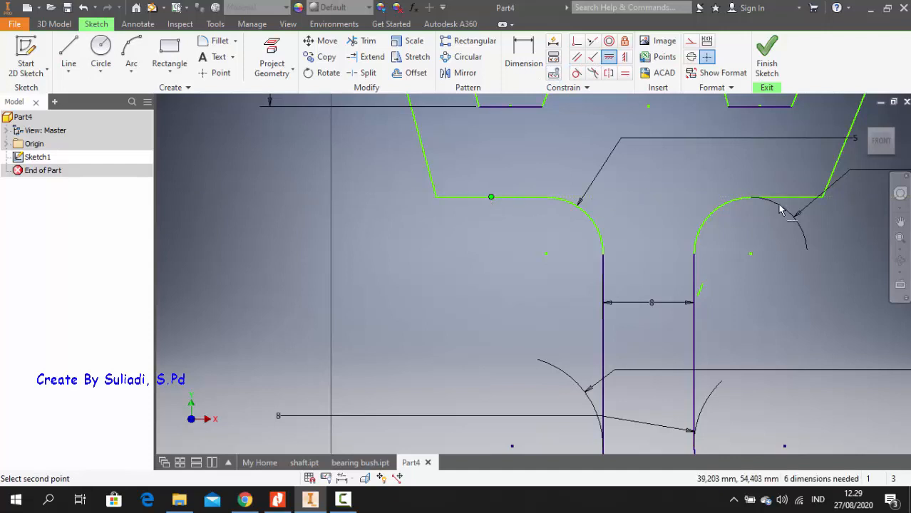
click(775, 200)
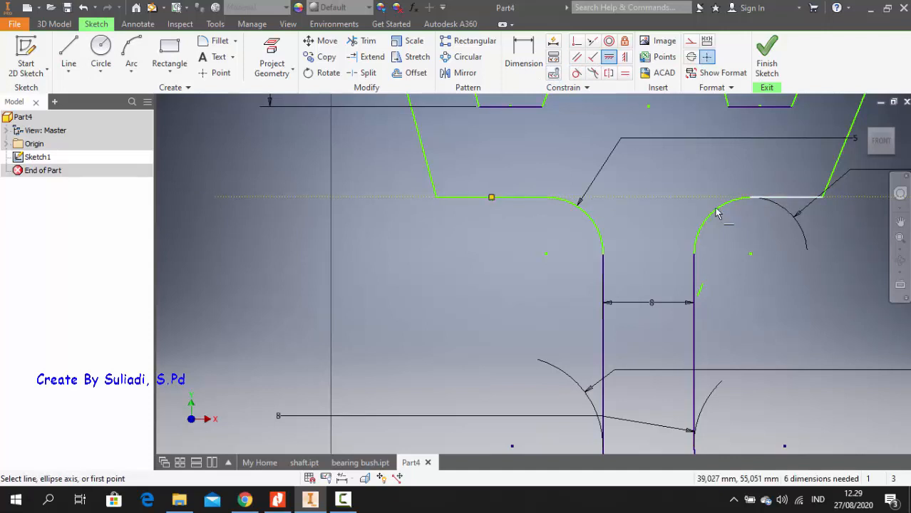
click(784, 198)
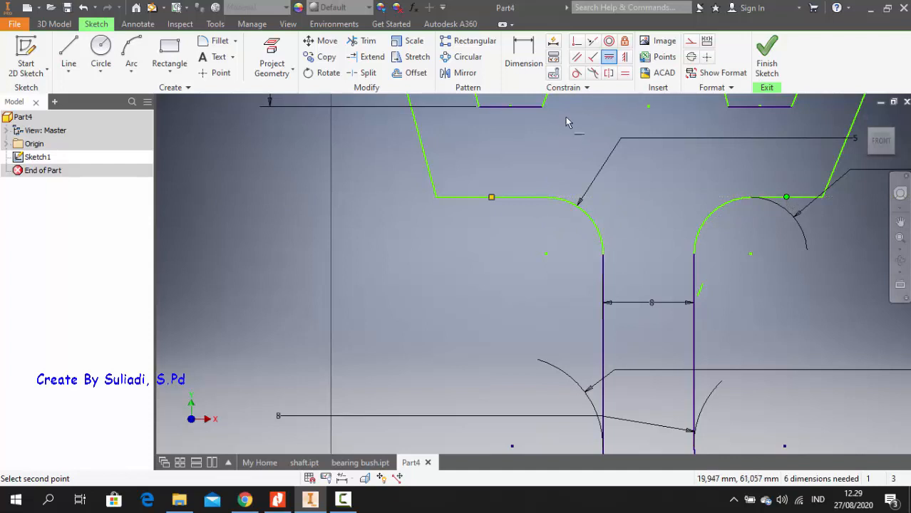
click(706, 56)
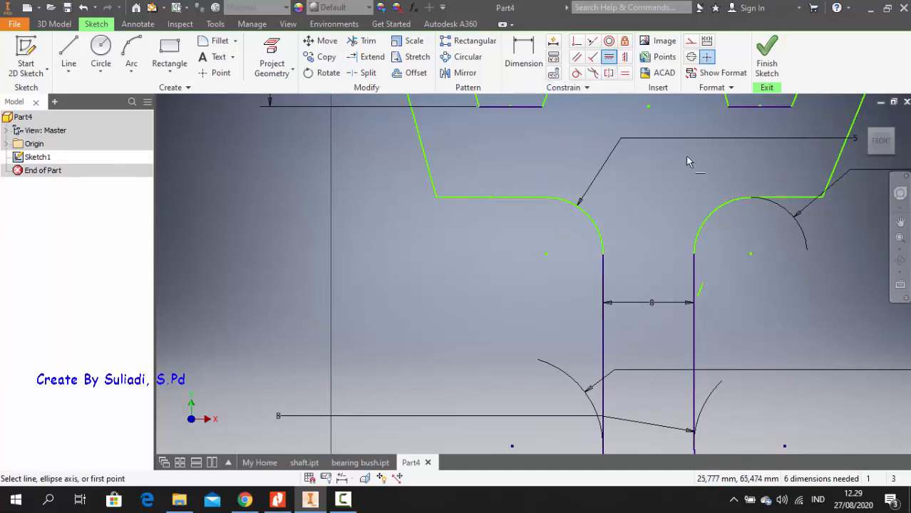
click(786, 197)
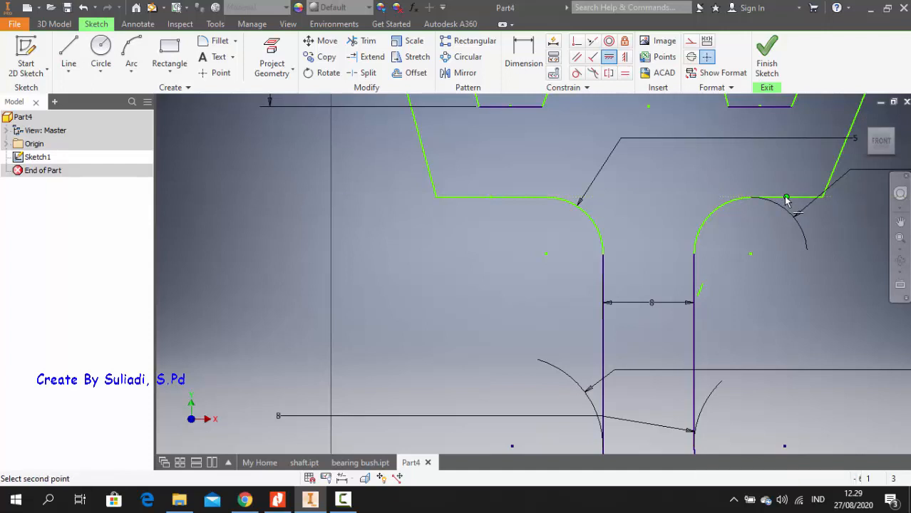
click(491, 197)
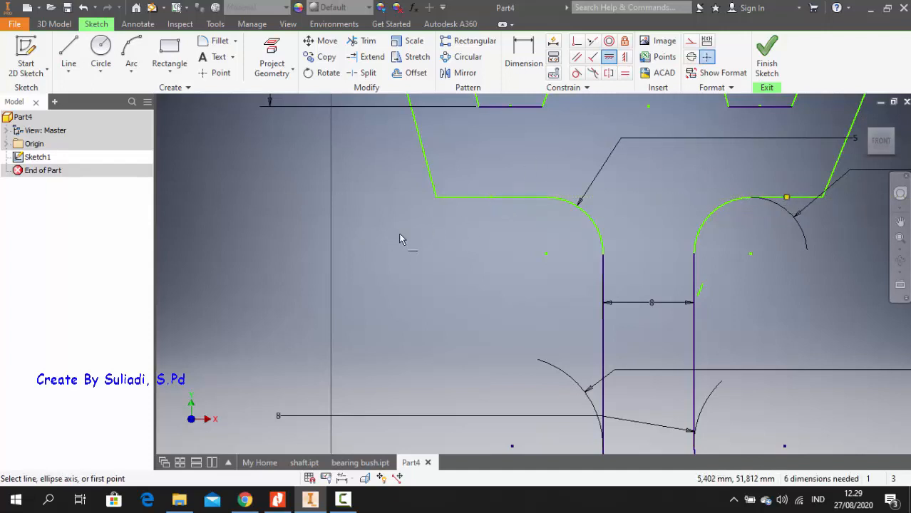
- Dimension the diameter from the left rim underside to the centerline as 110 mm
scroll(417, 249, down, 5)
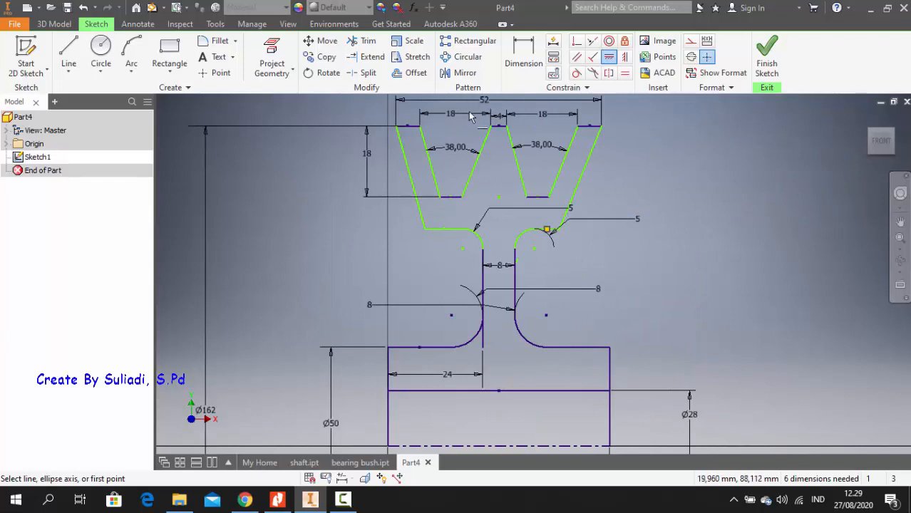
click(531, 65)
click(402, 446)
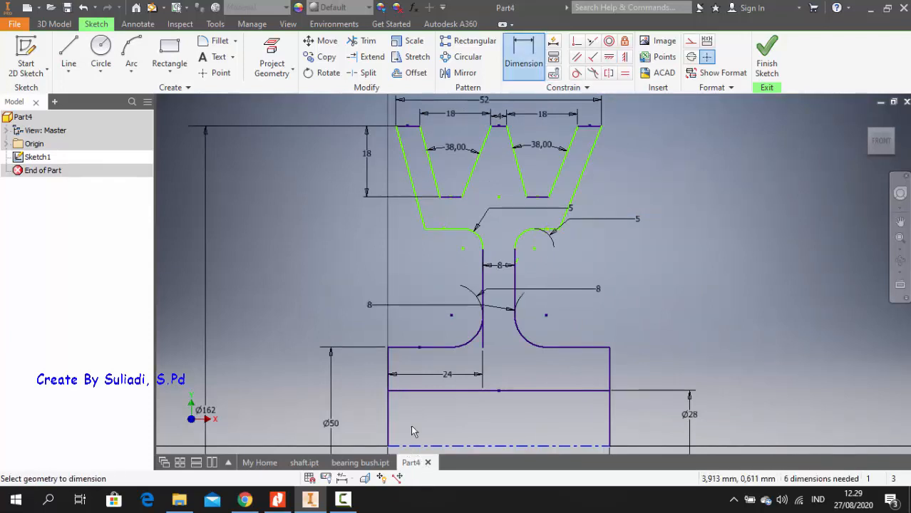
key(Escape)
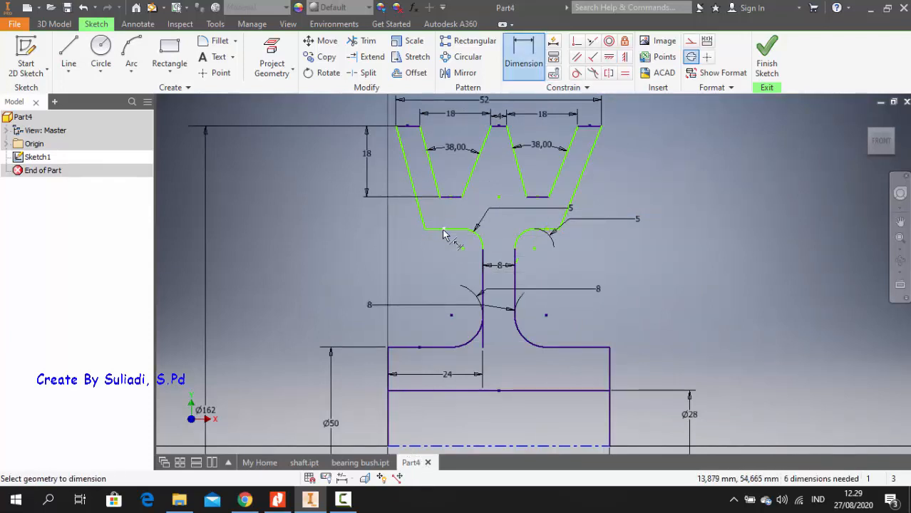
click(442, 229)
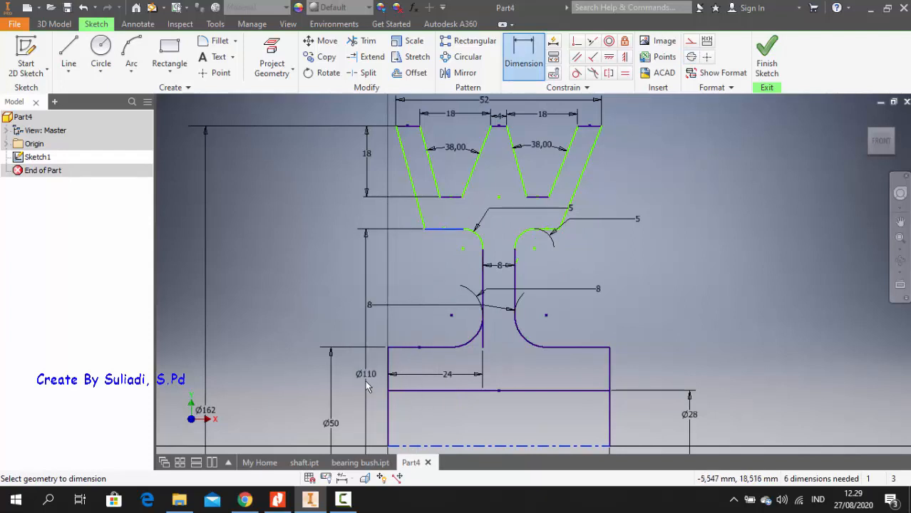
click(359, 401)
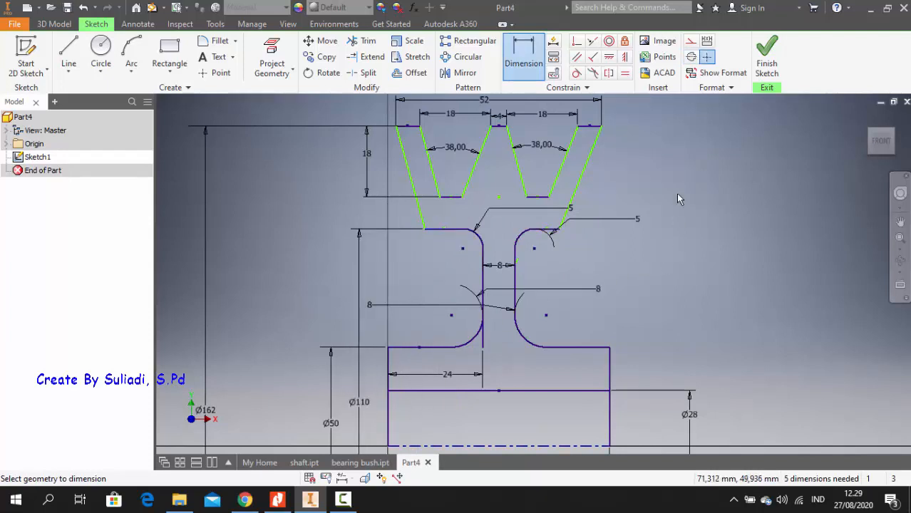
- Make the rim's two slanted outer sides equal in length and finish the sketch
click(624, 72)
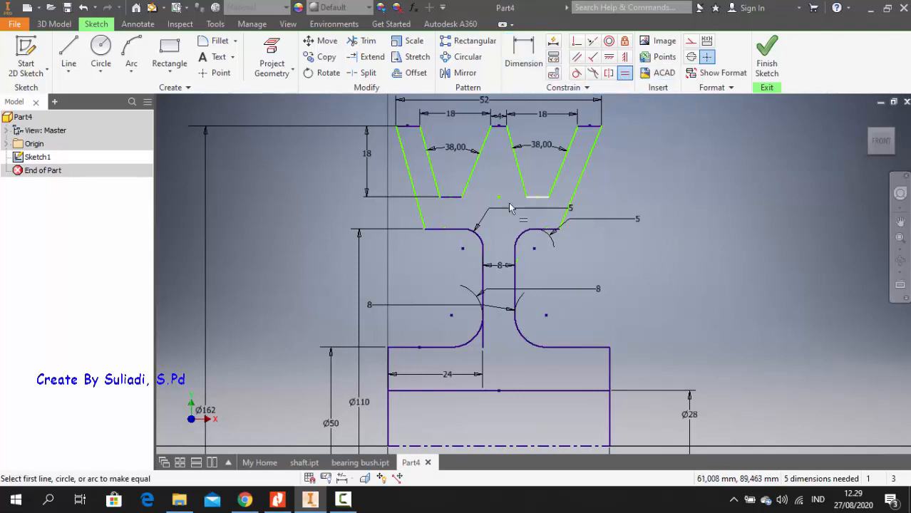
click(415, 191)
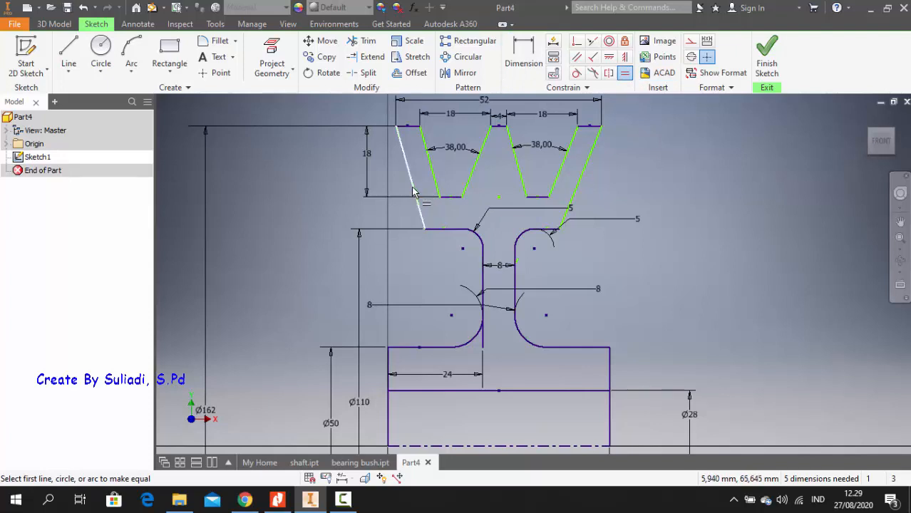
click(578, 183)
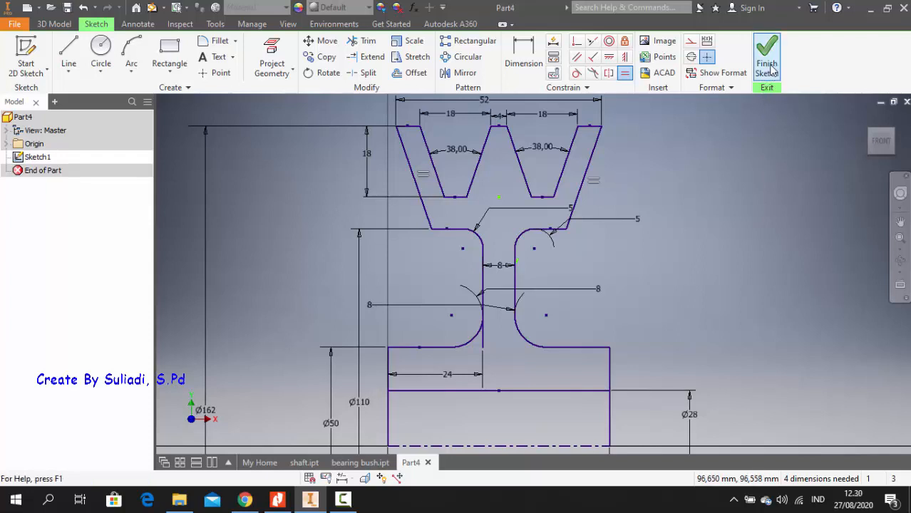
scroll(670, 243, down, 3)
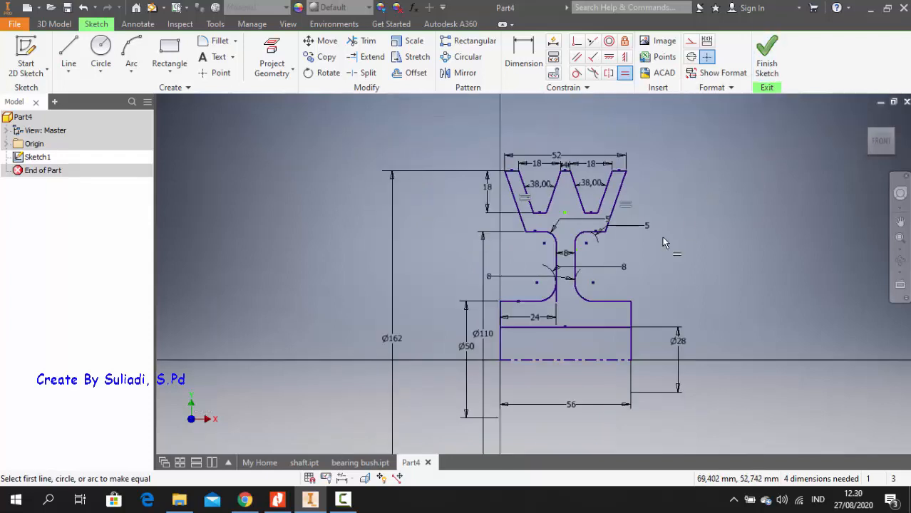
click(768, 65)
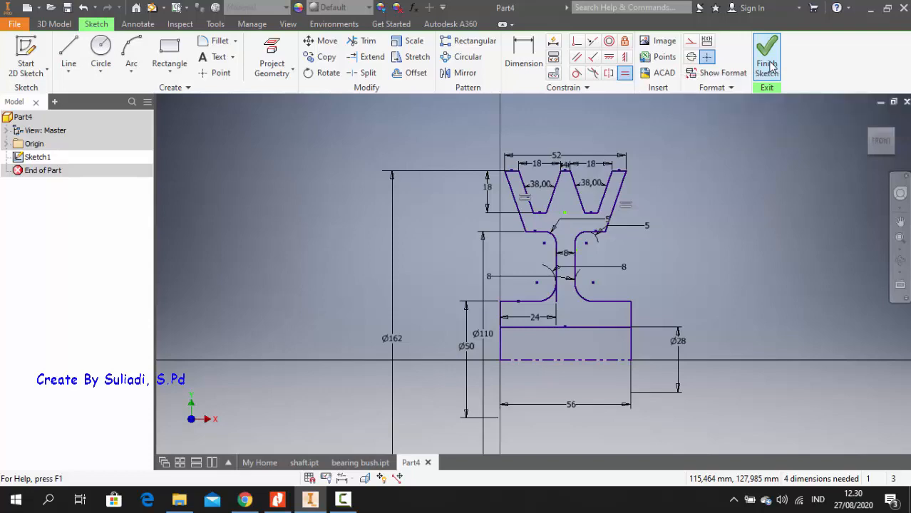
- Reopen the pulley profile sketch for editing
scroll(770, 223, down, 5)
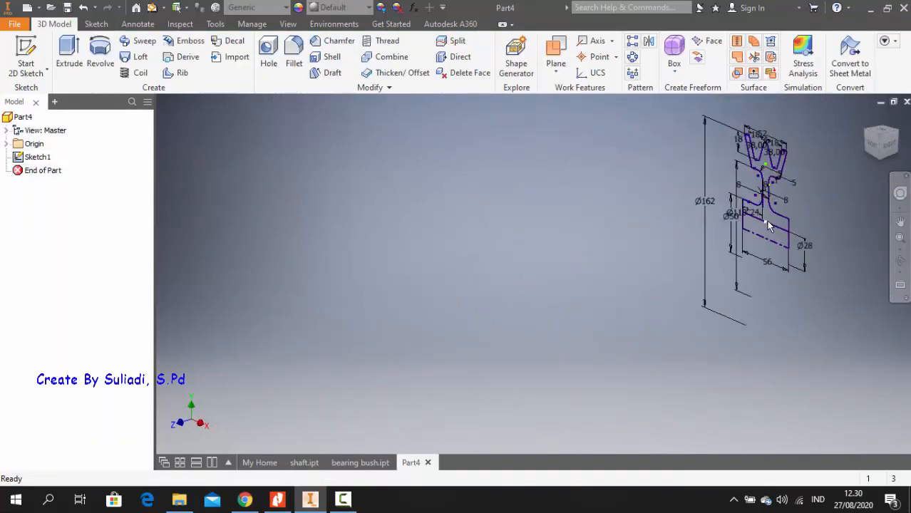
click(900, 261)
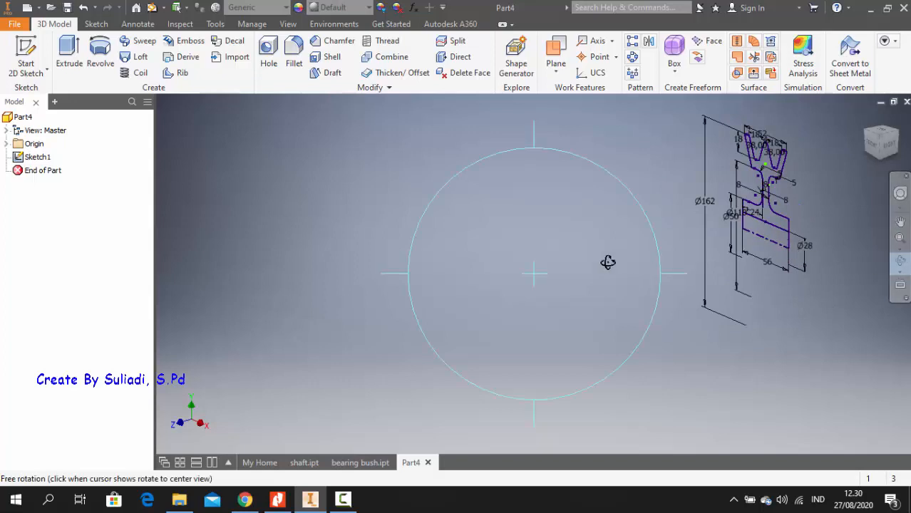
click(900, 222)
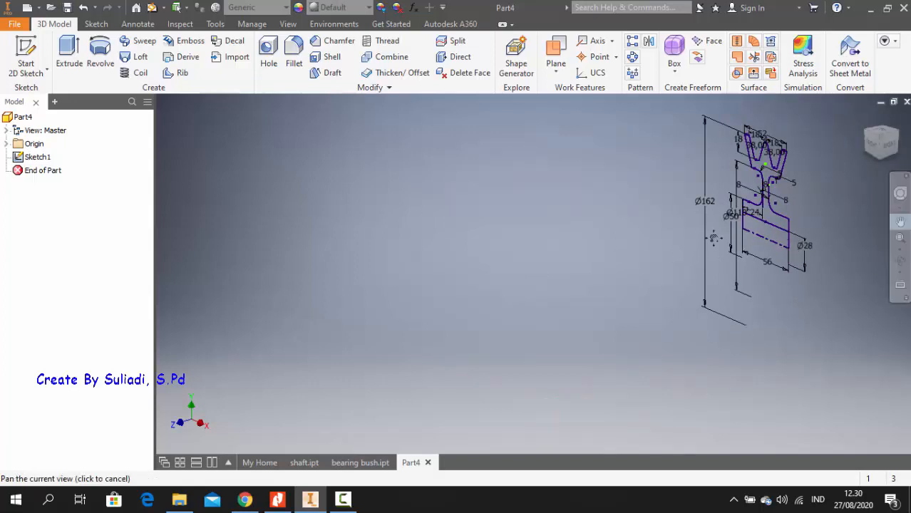
drag(713, 239, 554, 322)
scroll(590, 258, down, 2)
scroll(602, 256, up, 6)
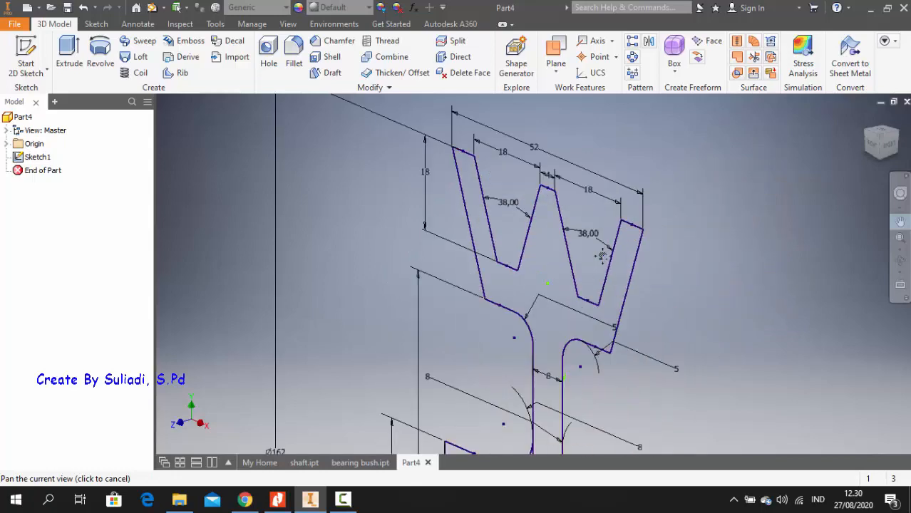
scroll(601, 256, down, 6)
scroll(599, 282, up, 6)
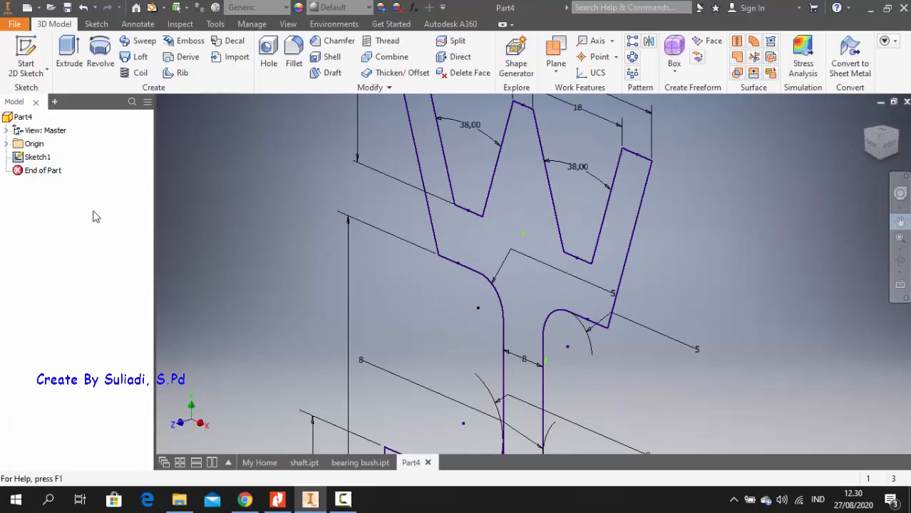
click(40, 160)
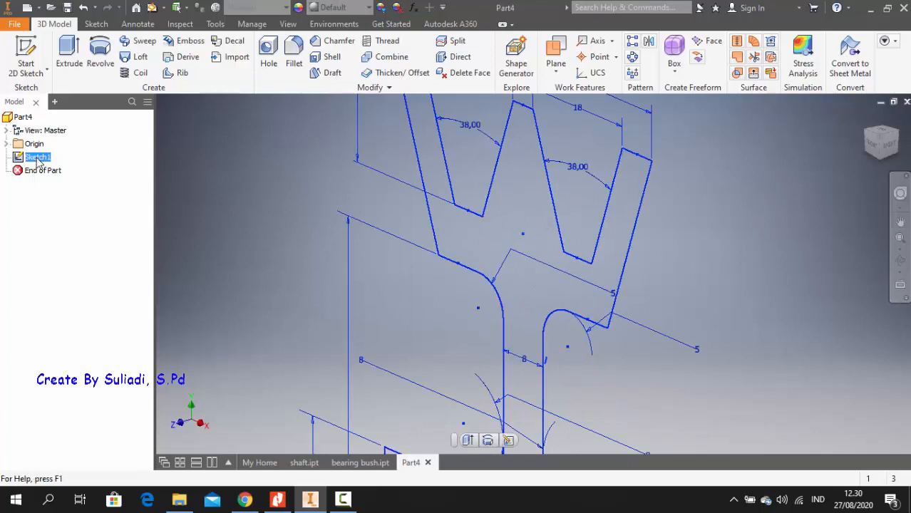
right_click(42, 164)
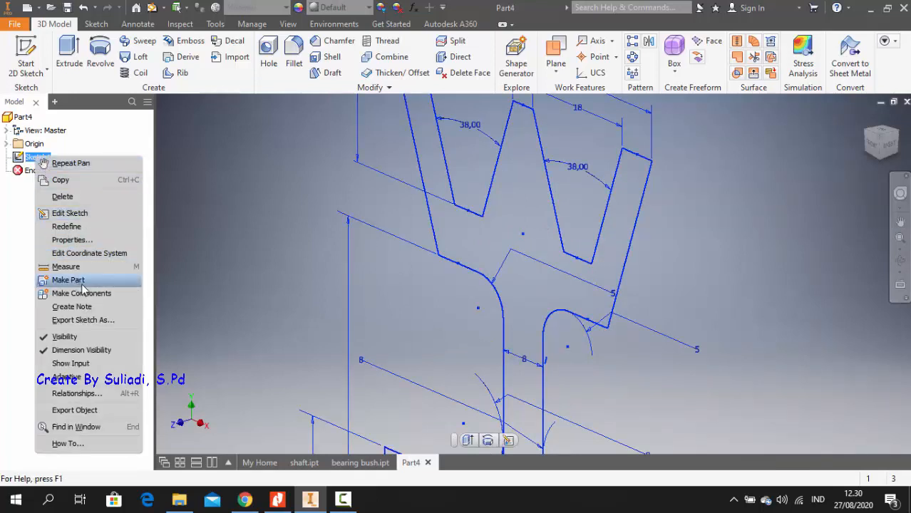
click(87, 214)
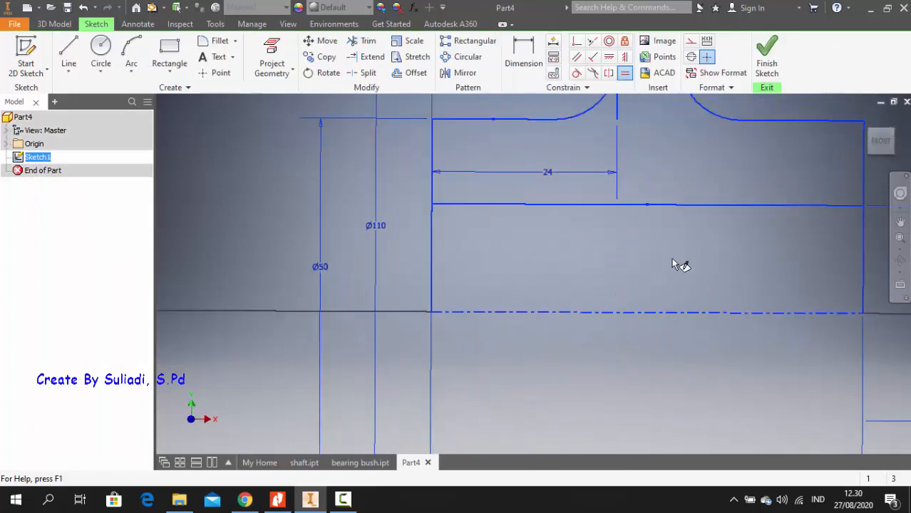
- Trim away the stray short line beside the web's right edge, just below the rim fillet, and finish the sketch
click(900, 221)
mouse_move(822, 206)
mouse_down()
mouse_move(722, 217)
mouse_move(524, 356)
mouse_move(470, 288)
mouse_move(469, 309)
mouse_up()
click(362, 40)
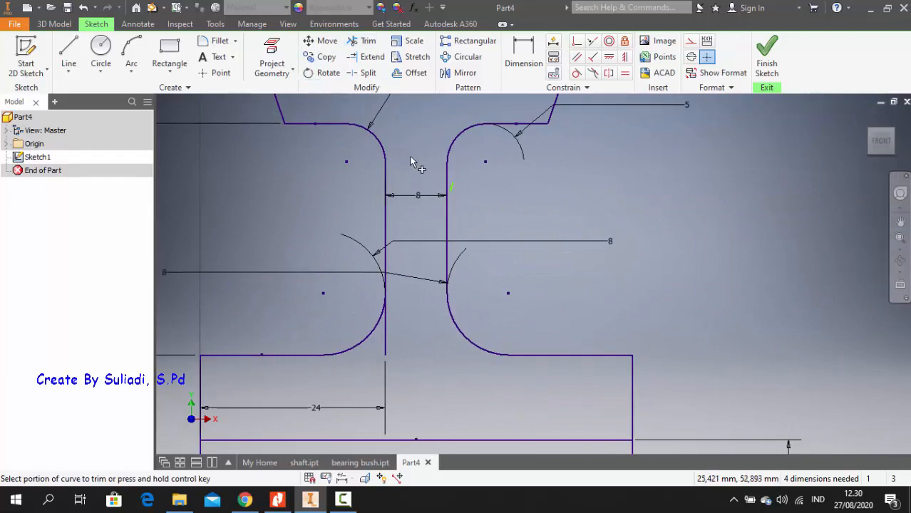
scroll(518, 223, down, 3)
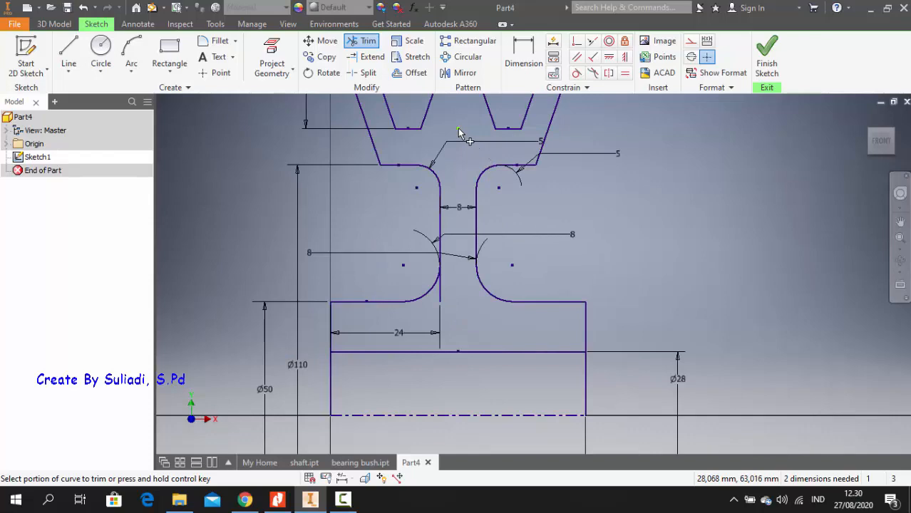
click(767, 71)
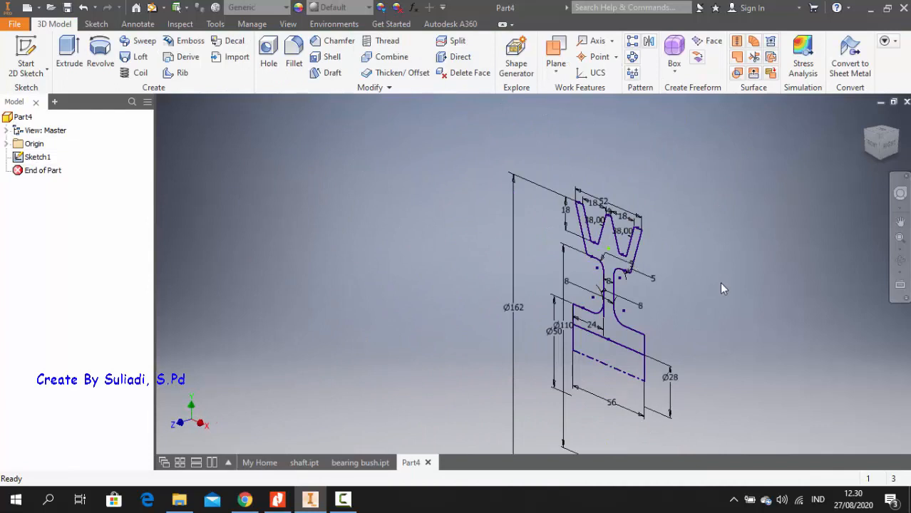
- Revolve the closed pulley profile a full turn around the dash-dot centerline as a solid
scroll(721, 288, up, 3)
scroll(713, 277, down, 3)
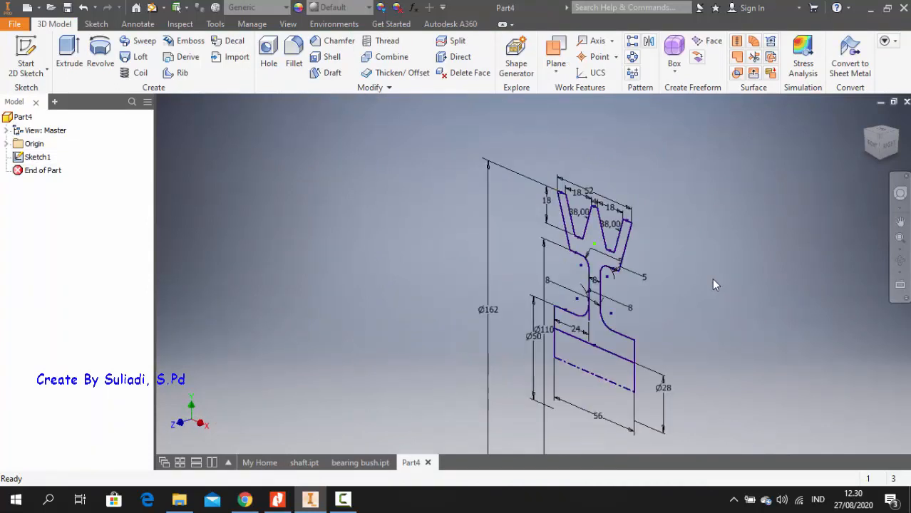
click(100, 53)
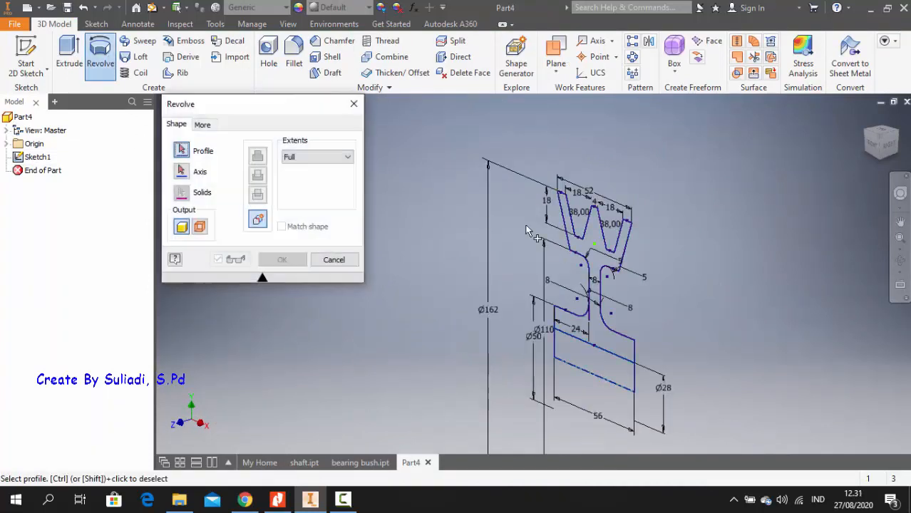
click(587, 246)
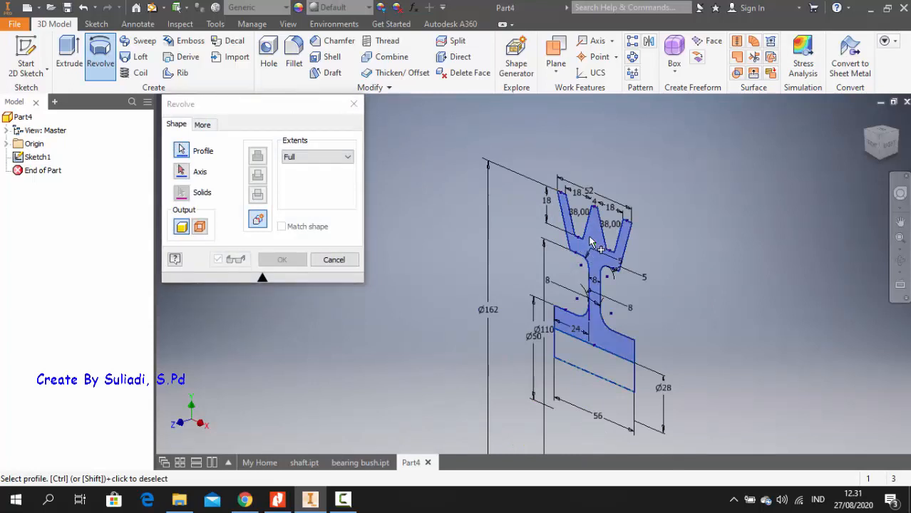
click(183, 152)
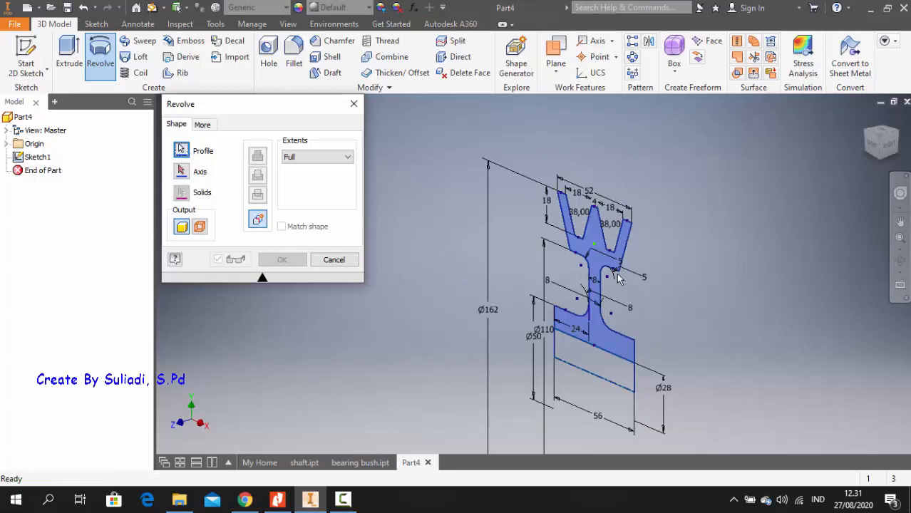
click(183, 171)
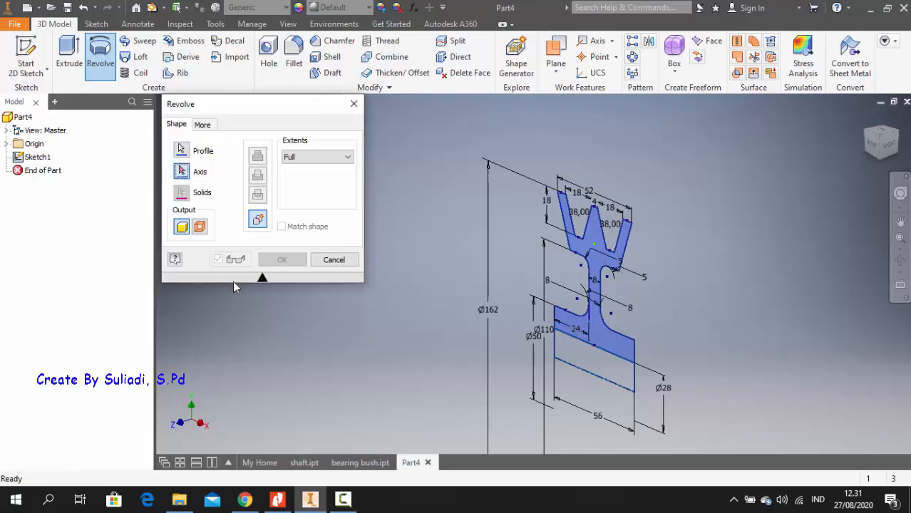
click(594, 378)
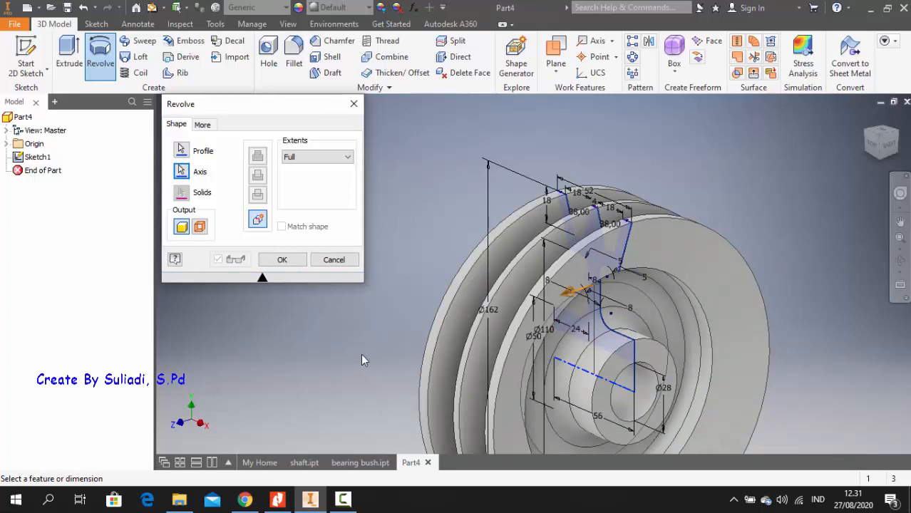
click(282, 260)
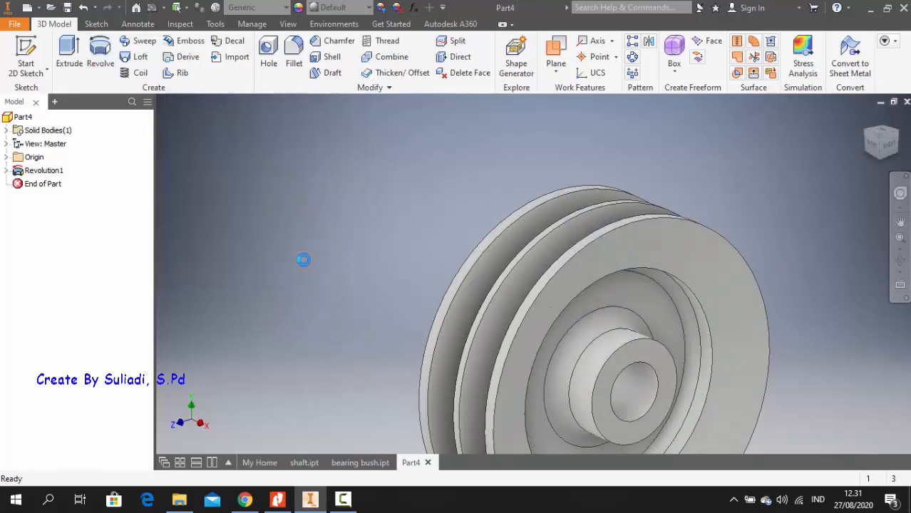
- Start a new sketch on the flat annular end face of the hub around the bore
click(894, 156)
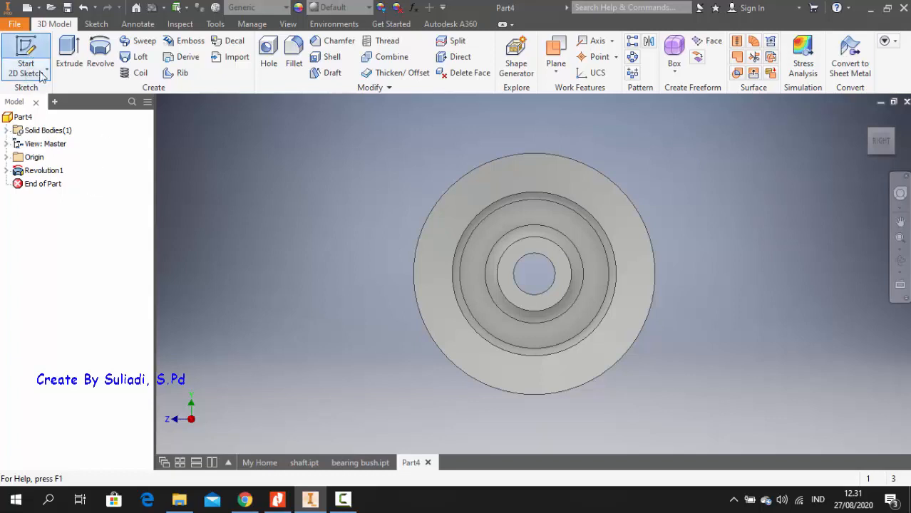
click(25, 56)
click(518, 259)
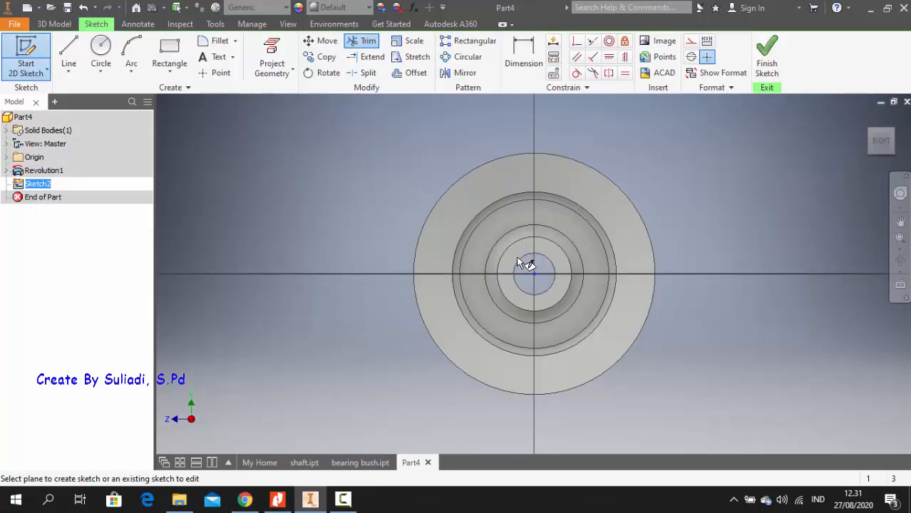
scroll(479, 324, down, 5)
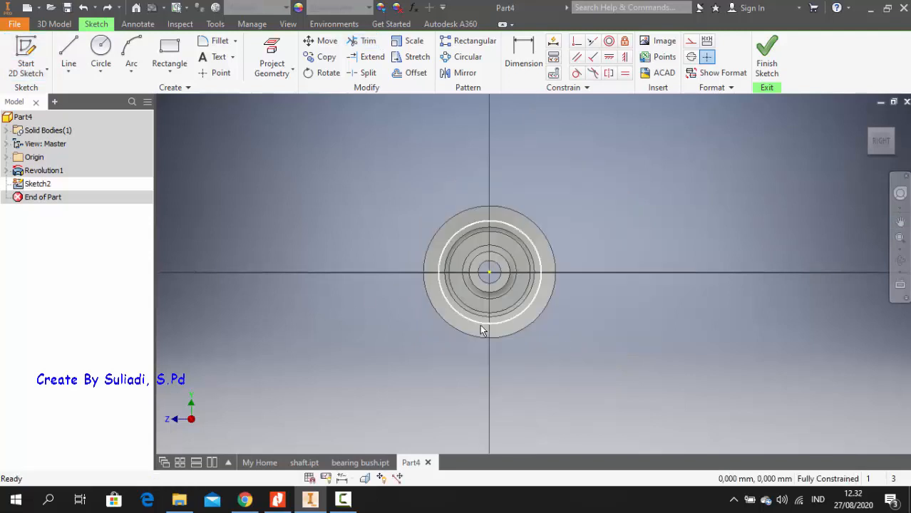
scroll(477, 320, up, 10)
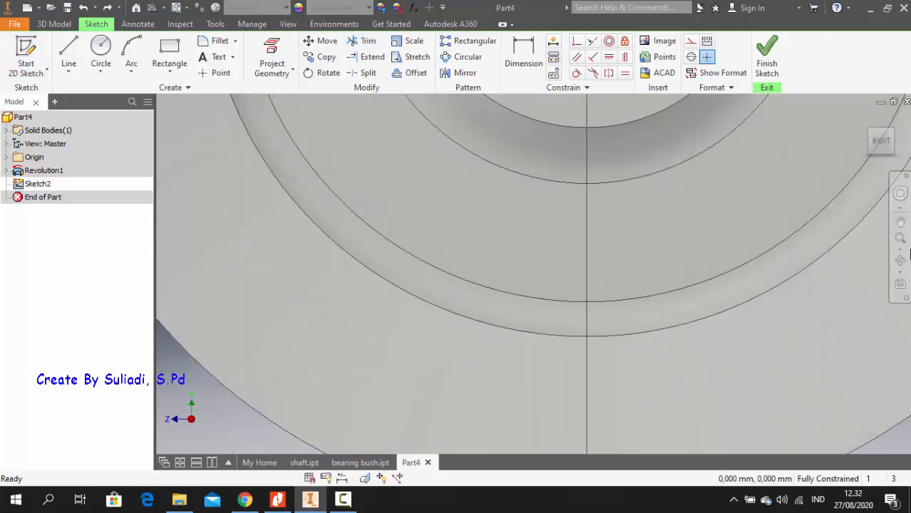
click(899, 226)
mouse_move(681, 179)
mouse_down()
mouse_move(569, 472)
mouse_move(595, 508)
mouse_move(622, 512)
mouse_up()
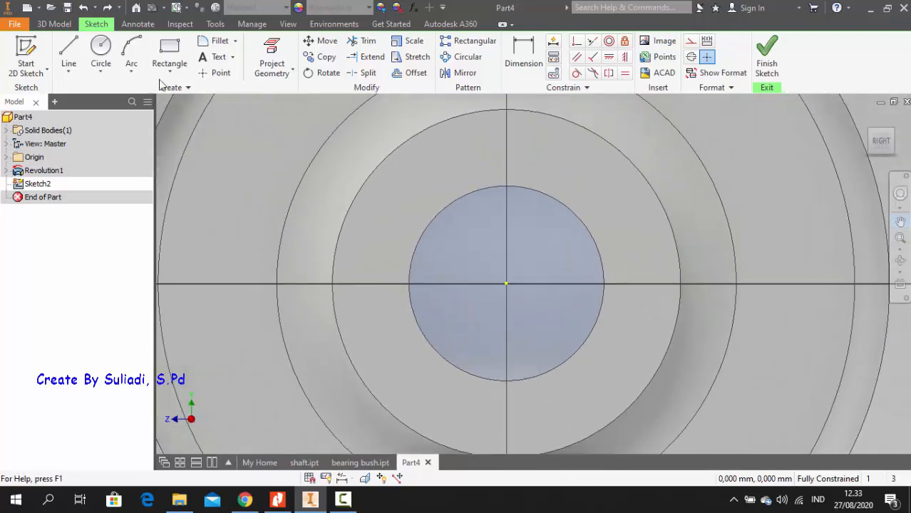
- Draw an 8 mm by 8 mm keyway rectangle straddling the upper edge of the bore
click(170, 48)
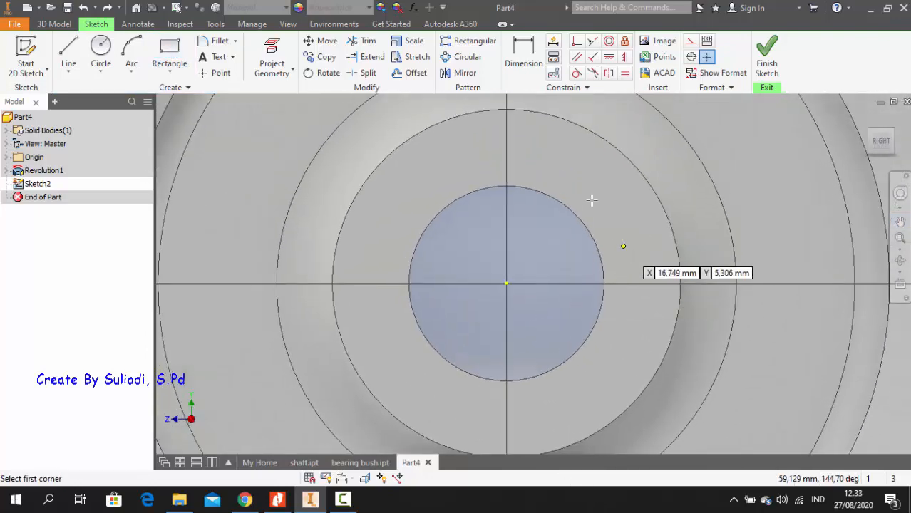
click(473, 151)
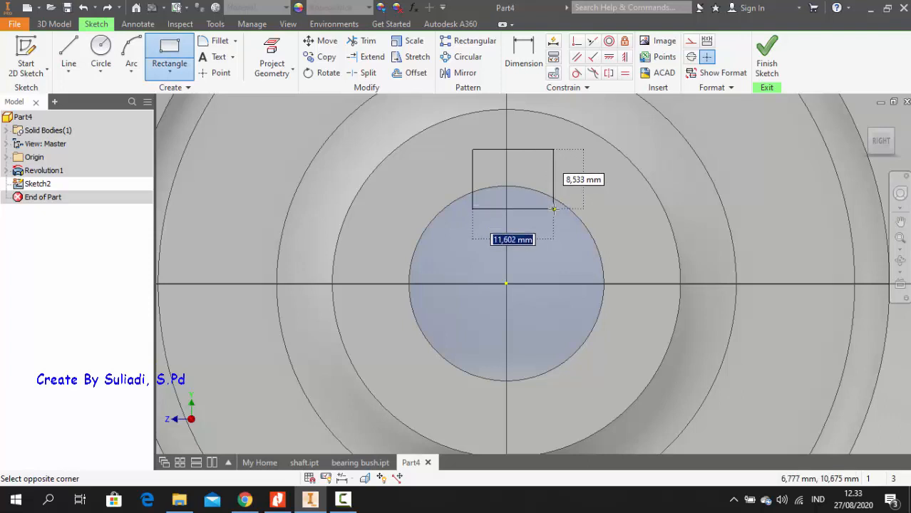
text(8)
key(Tab)
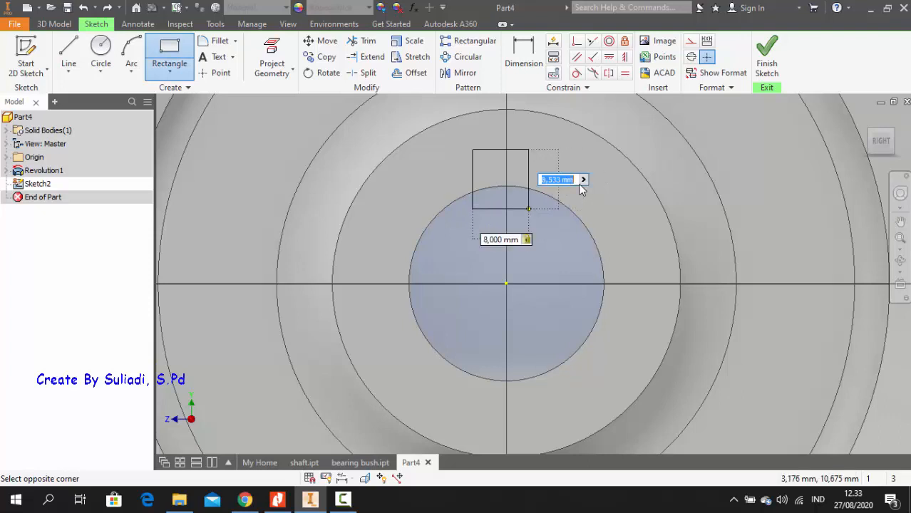
text(8)
key(Return)
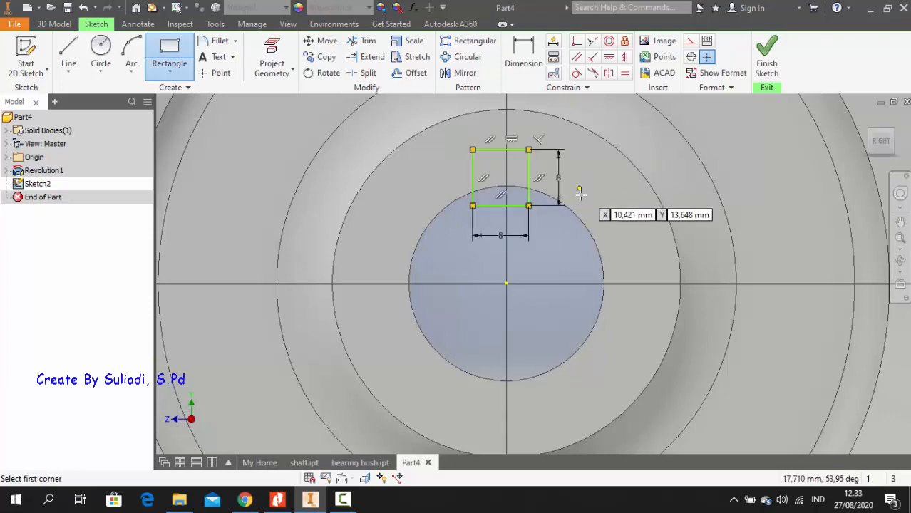
- Center the rectangle over the bore by vertically aligning its top edge's midpoint with the sketch origin
click(624, 56)
click(505, 284)
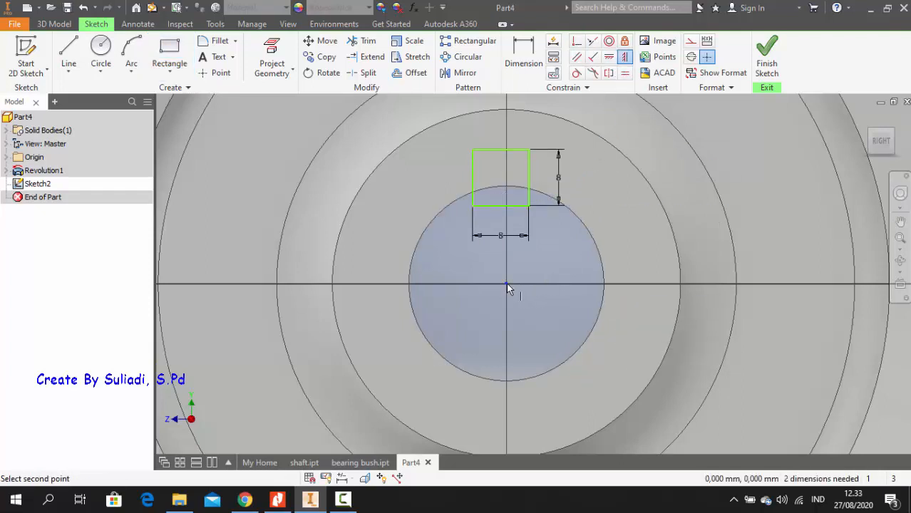
click(501, 150)
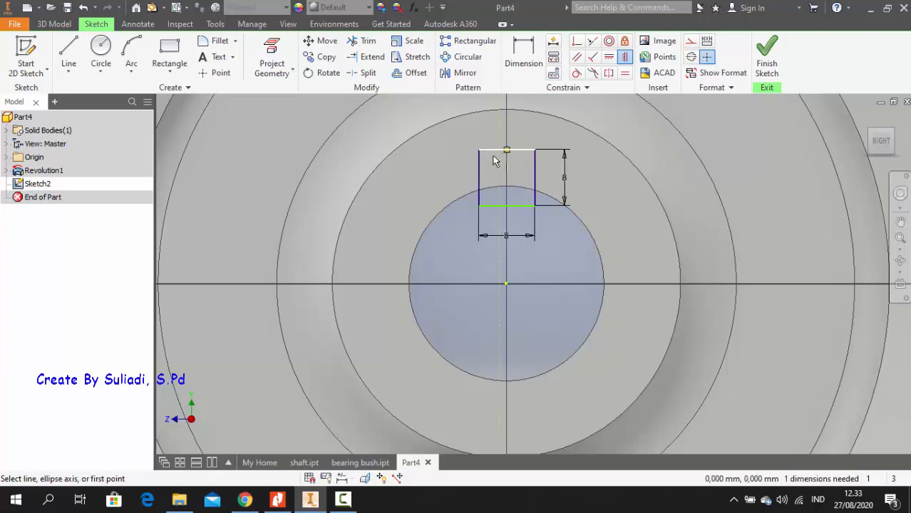
- Dimension the rectangle's top edge 3 mm above the top of the bore circle and finish the sketch
click(523, 57)
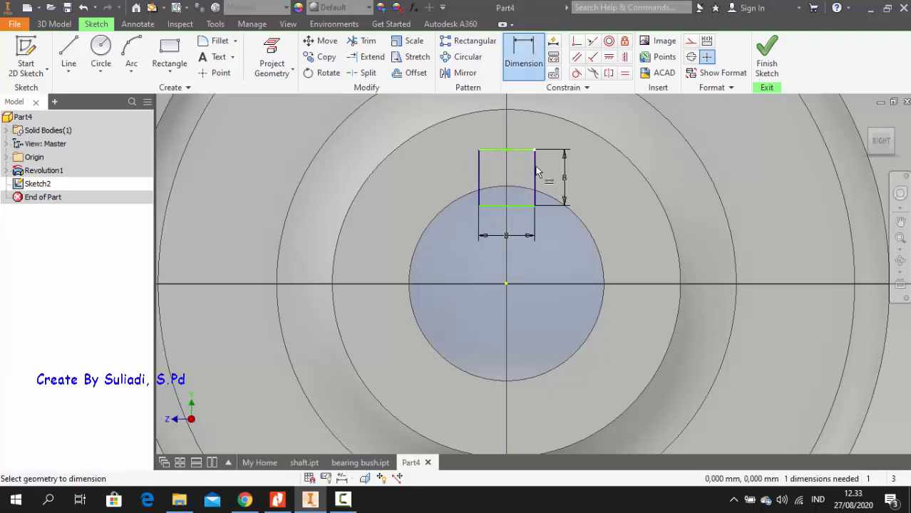
click(508, 192)
click(449, 179)
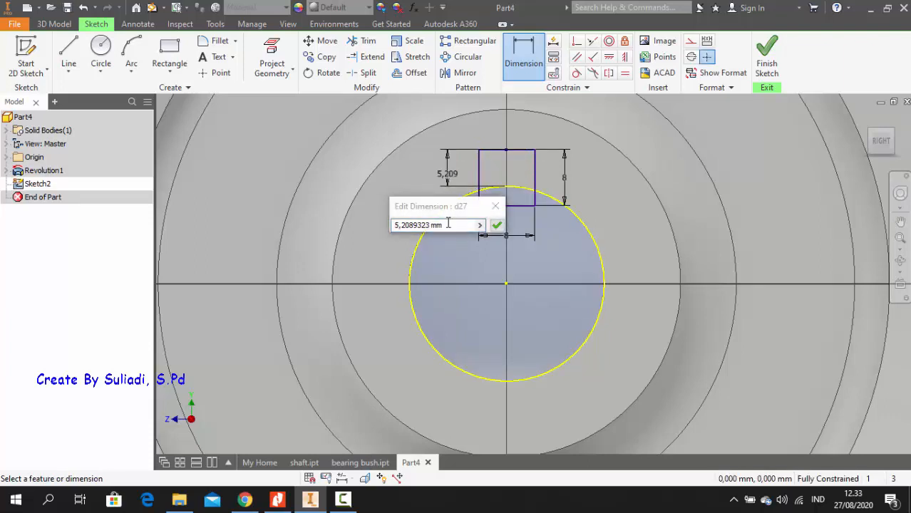
text(3)
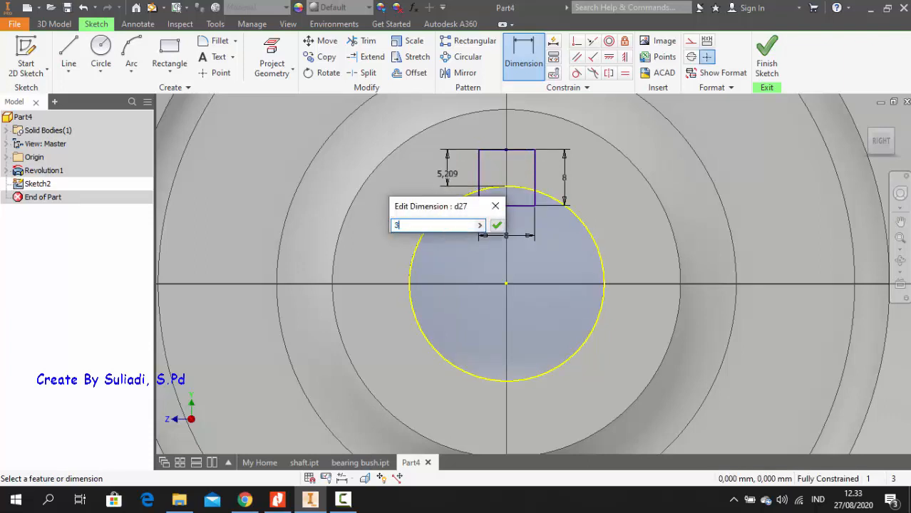
key(Return)
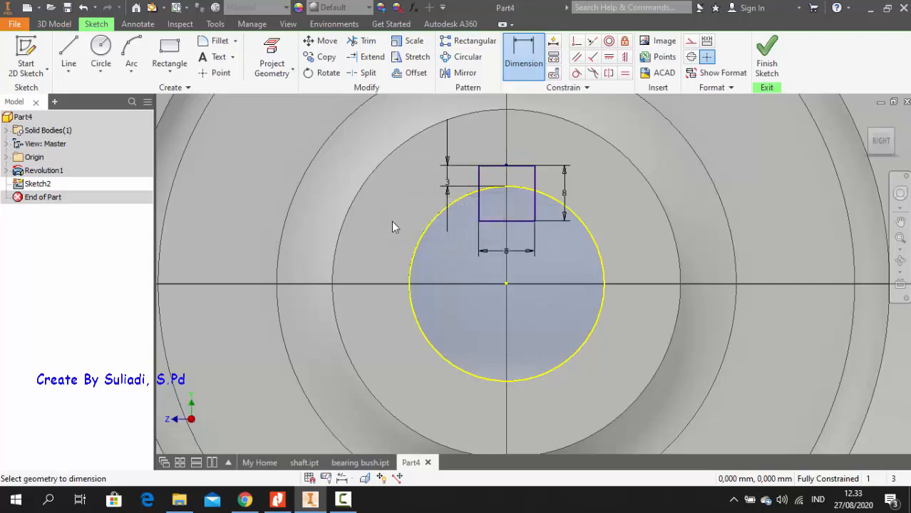
click(766, 66)
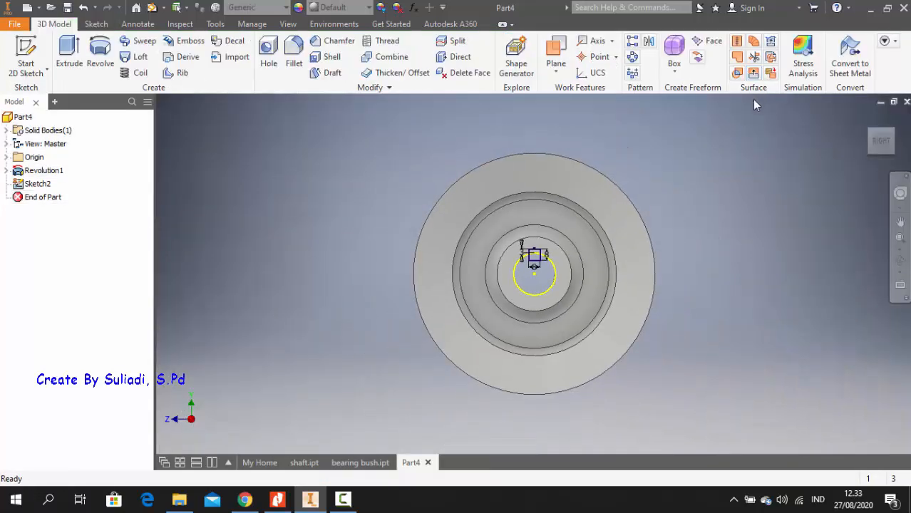
- Extrude the keyway rectangle as a cut 56 mm deep into the hub
scroll(513, 319, up, 3)
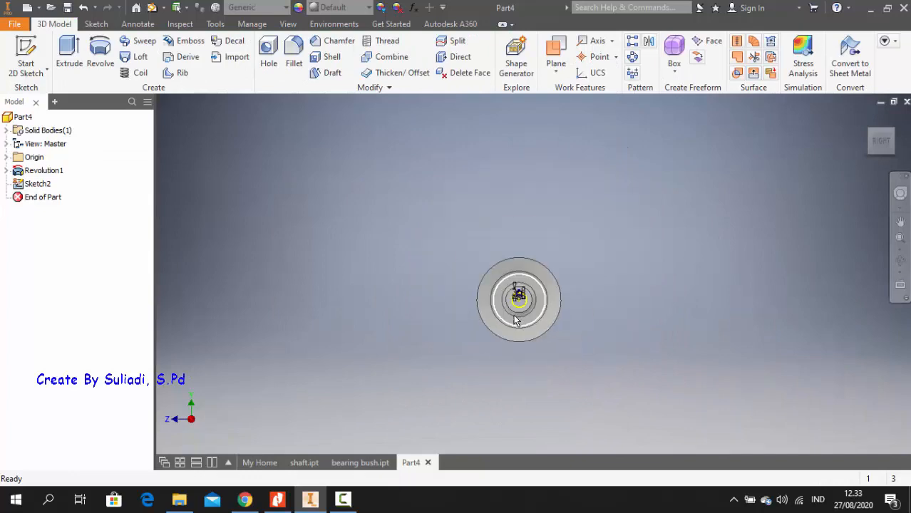
scroll(513, 320, down, 8)
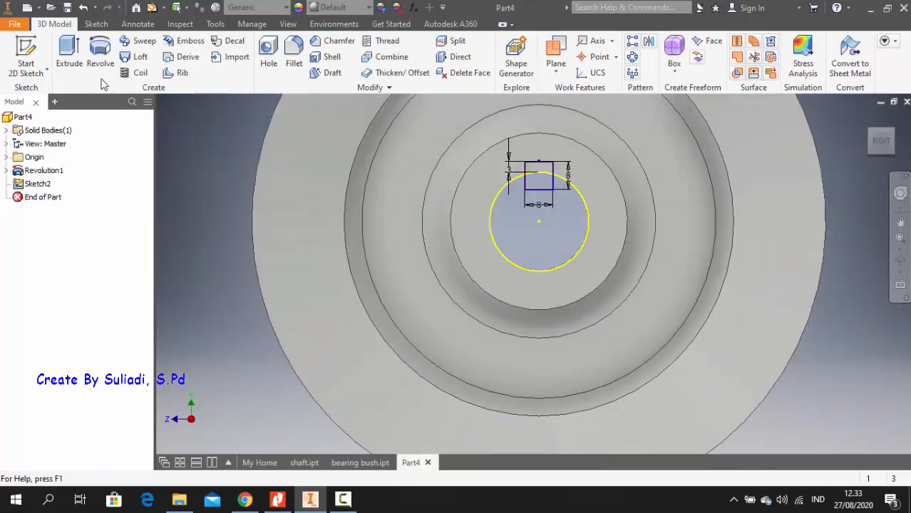
click(69, 57)
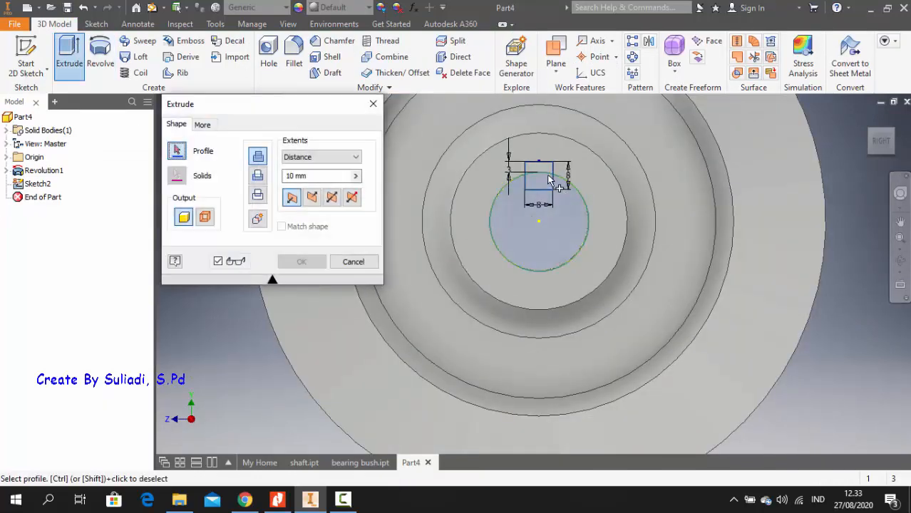
click(549, 180)
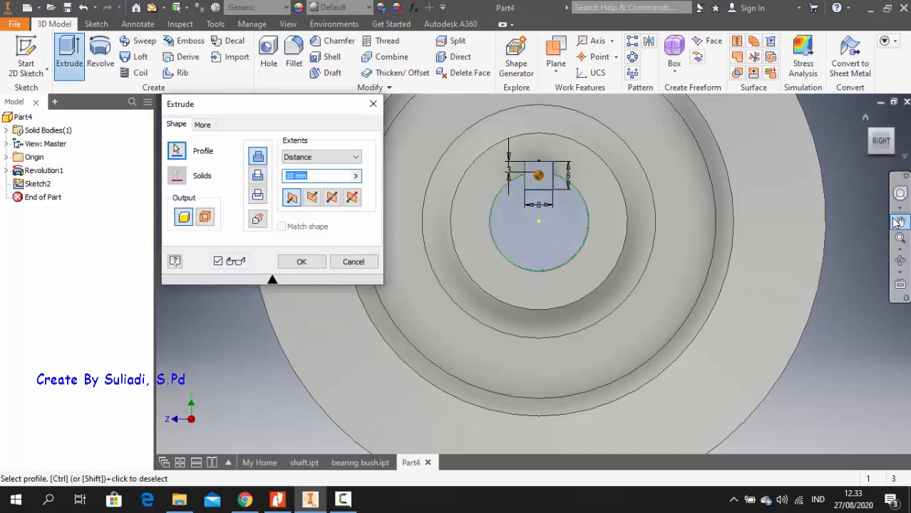
click(900, 260)
drag(661, 227, 541, 238)
click(257, 176)
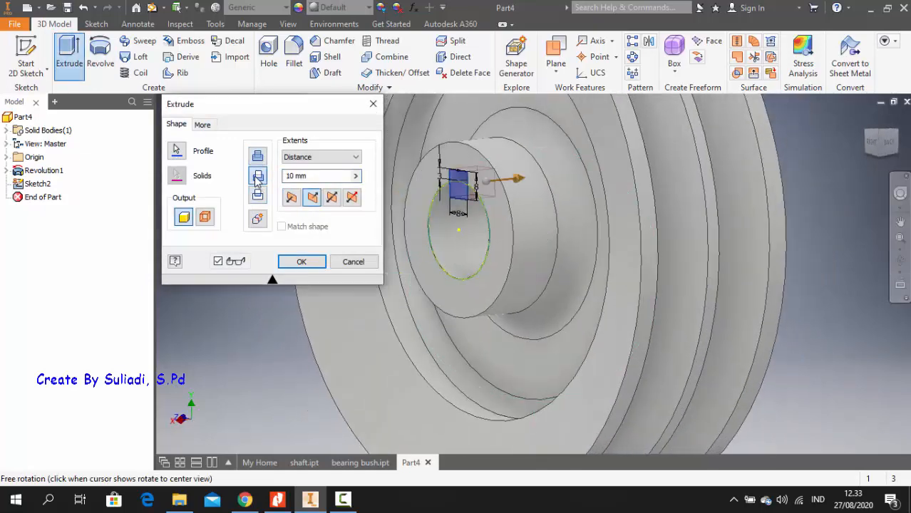
click(356, 176)
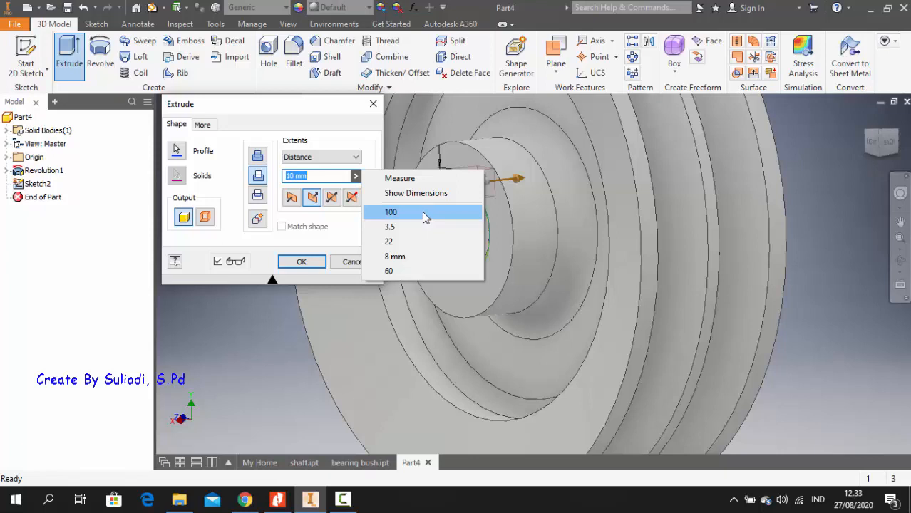
click(314, 179)
drag(315, 179, 275, 180)
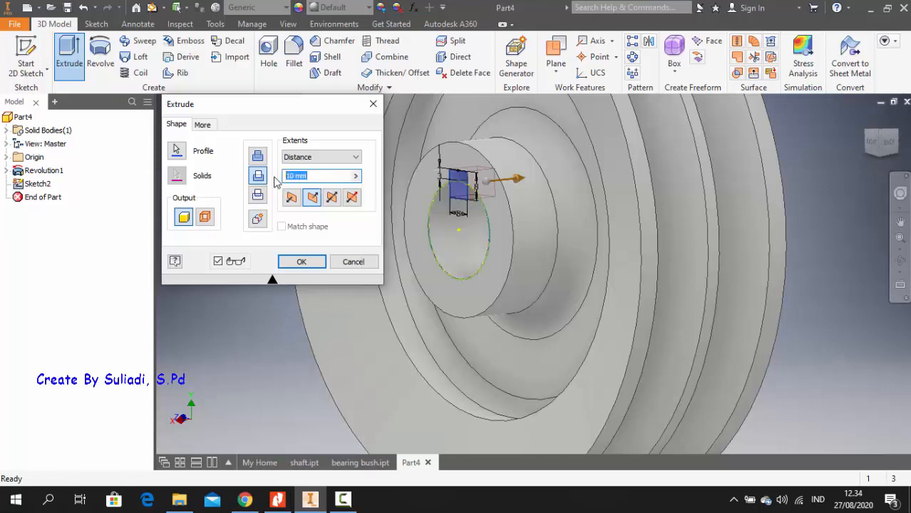
text(56)
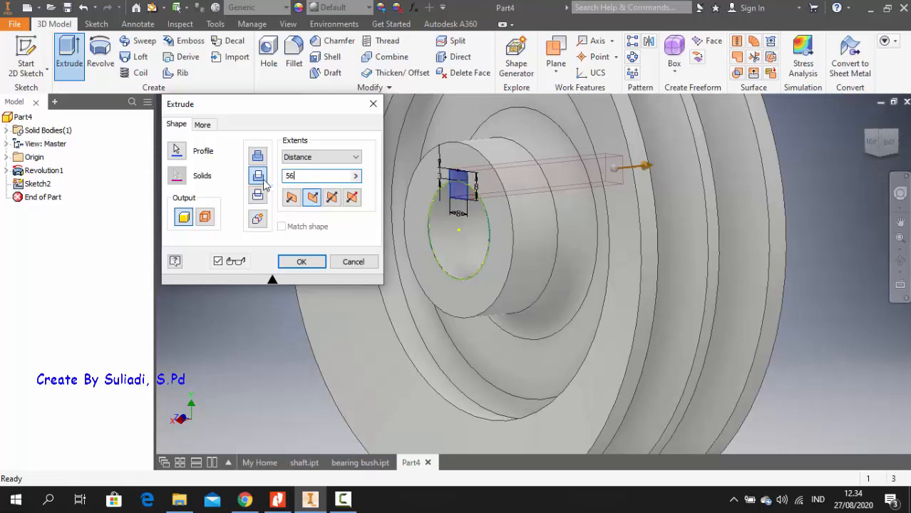
click(301, 262)
click(900, 260)
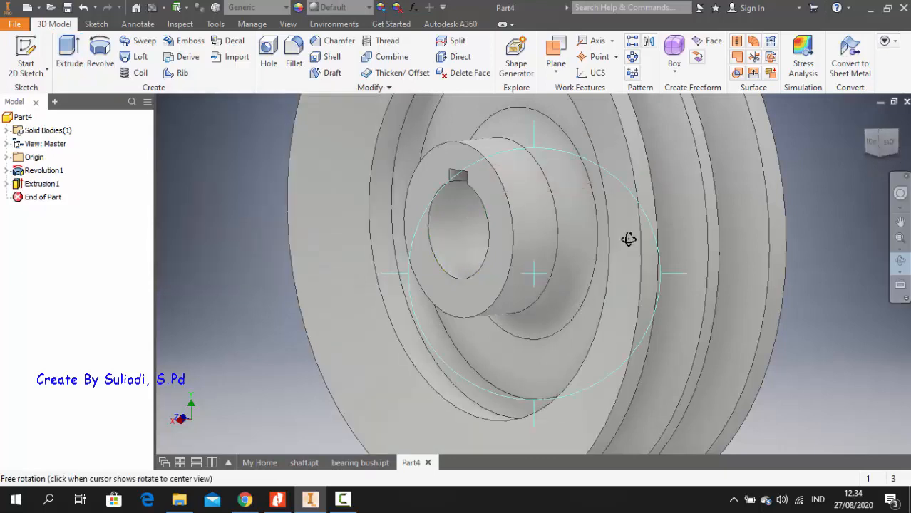
drag(549, 223, 582, 232)
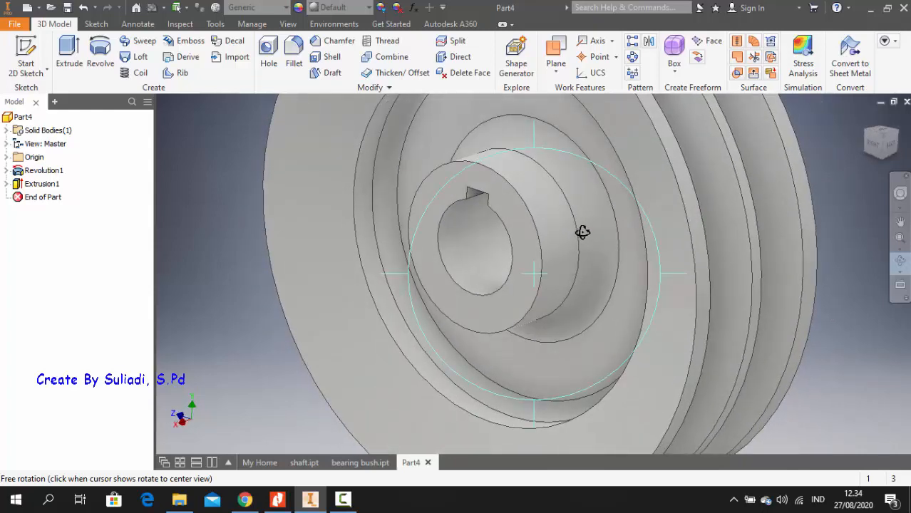
scroll(583, 232, down, 5)
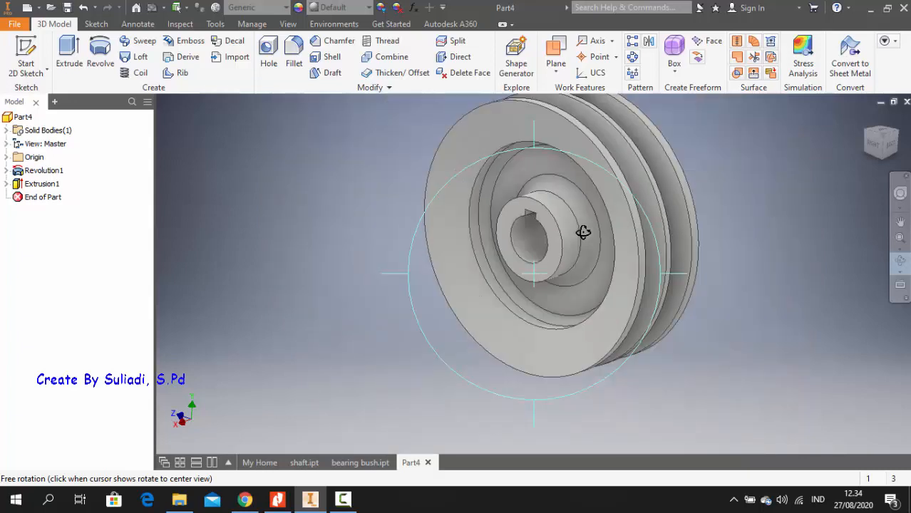
key(Escape)
click(900, 223)
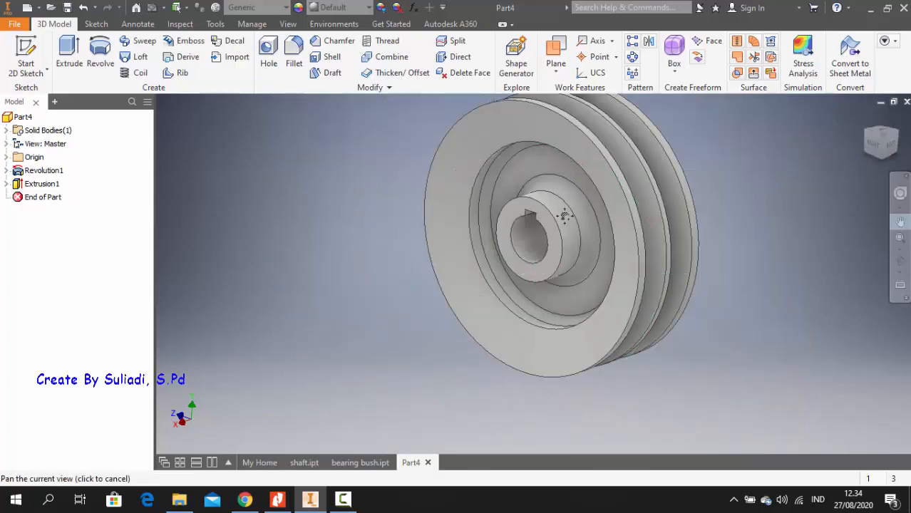
- Assign the Iron, Cast material to the pulley part
drag(559, 221, 525, 267)
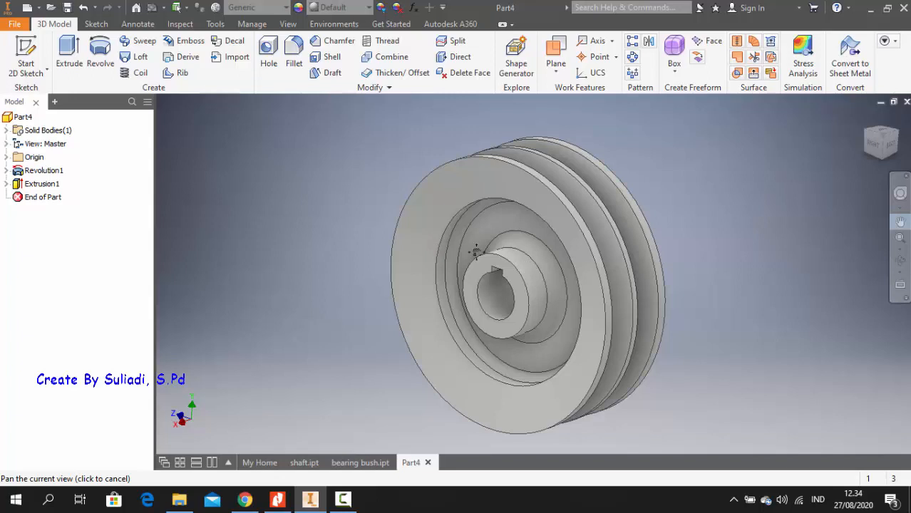
click(276, 9)
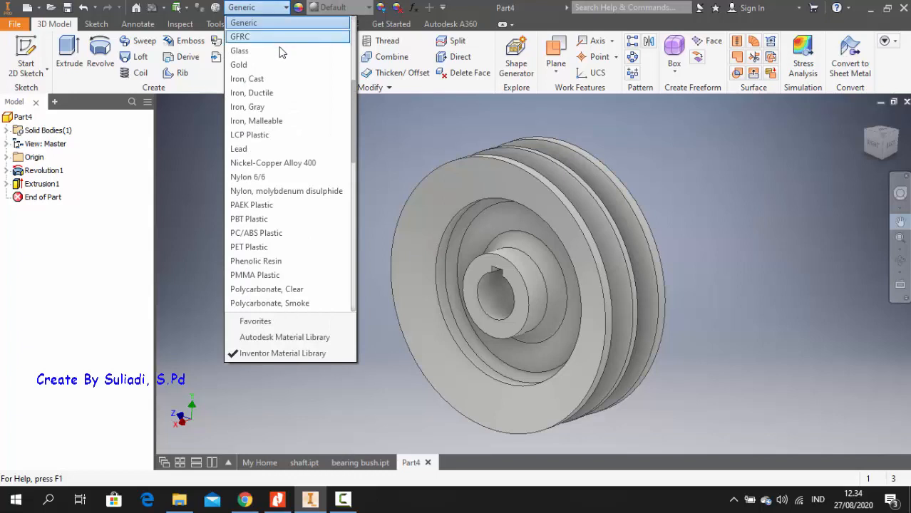
click(278, 89)
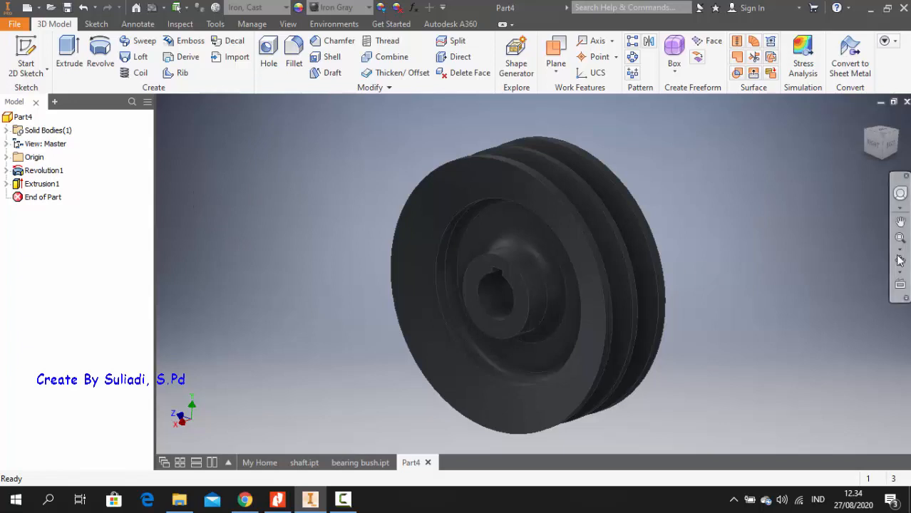
click(899, 261)
drag(596, 281, 527, 245)
key(Escape)
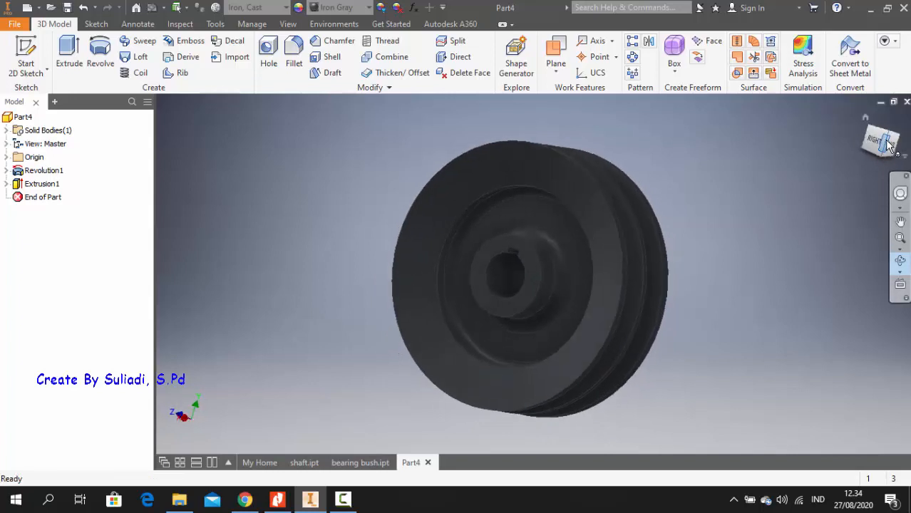
click(888, 145)
key(F4)
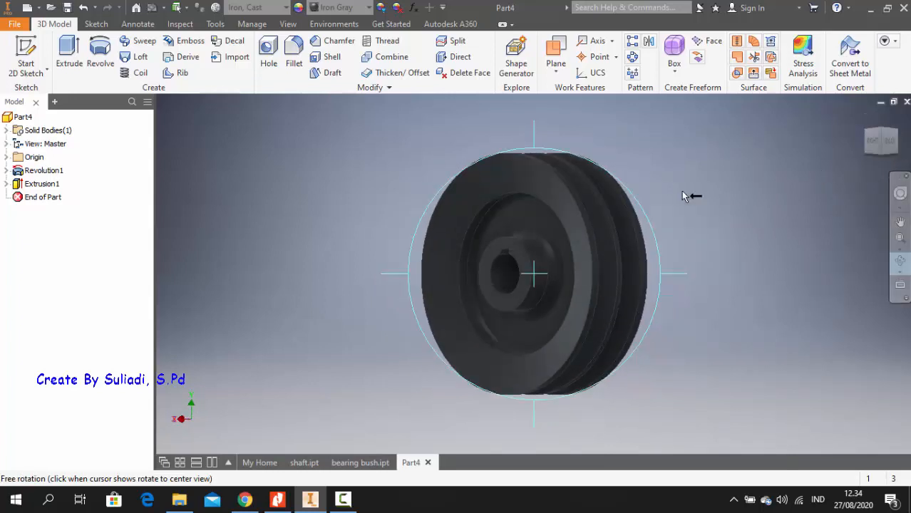
- Save the part as pulley.ipt in the Pelatihan VEDC folder, replacing the existing file of that name
click(21, 25)
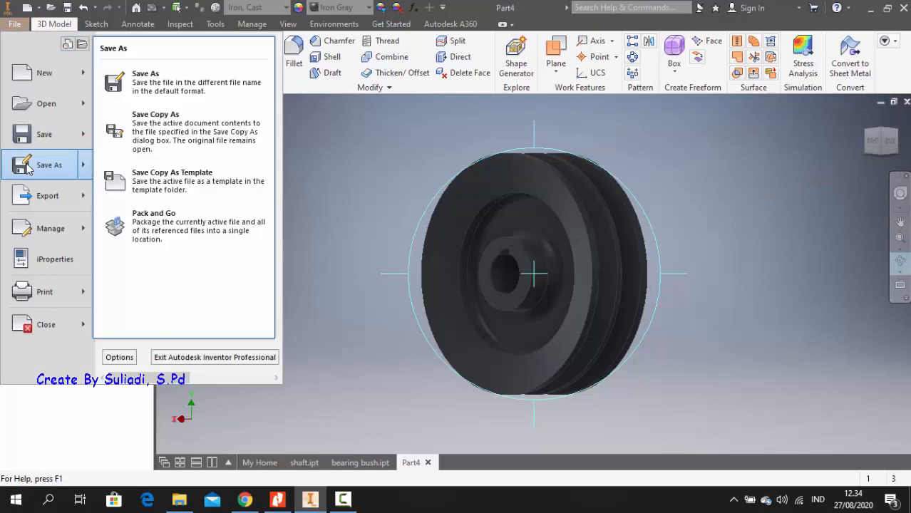
click(28, 166)
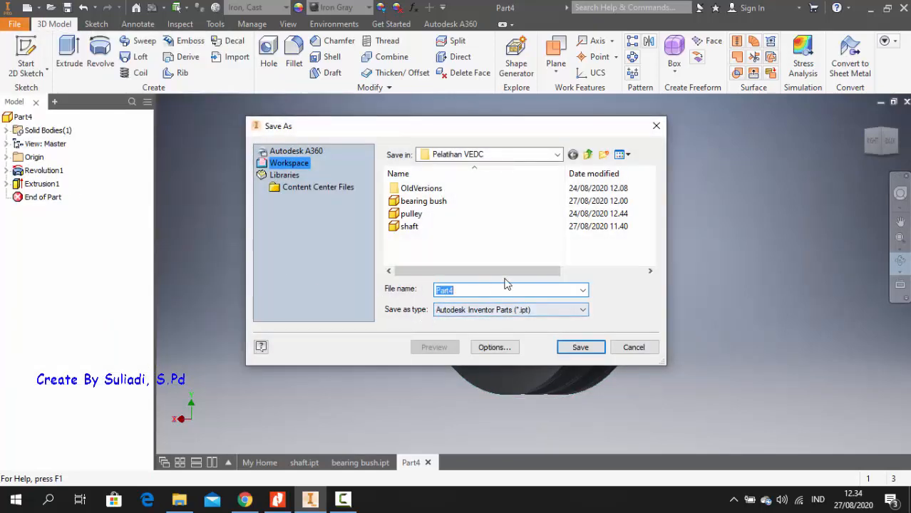
key(BackSpace)
text(pulley)
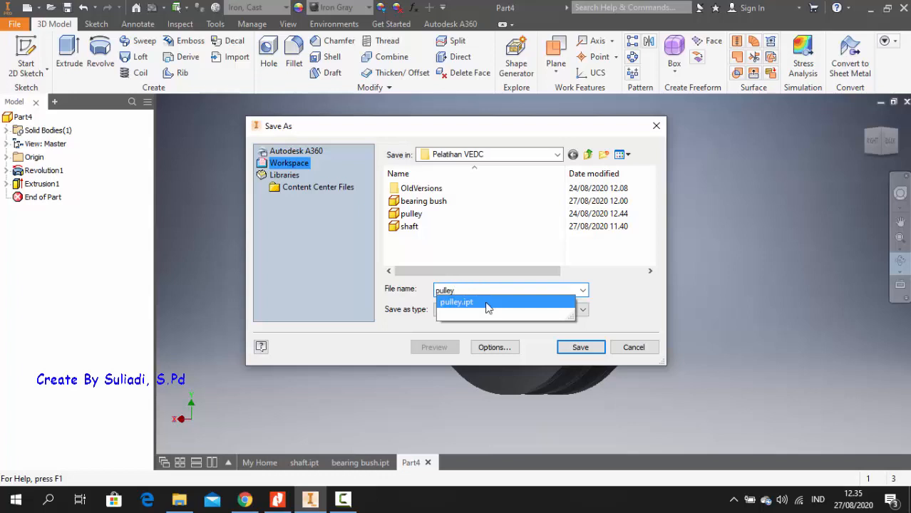
click(485, 302)
click(579, 348)
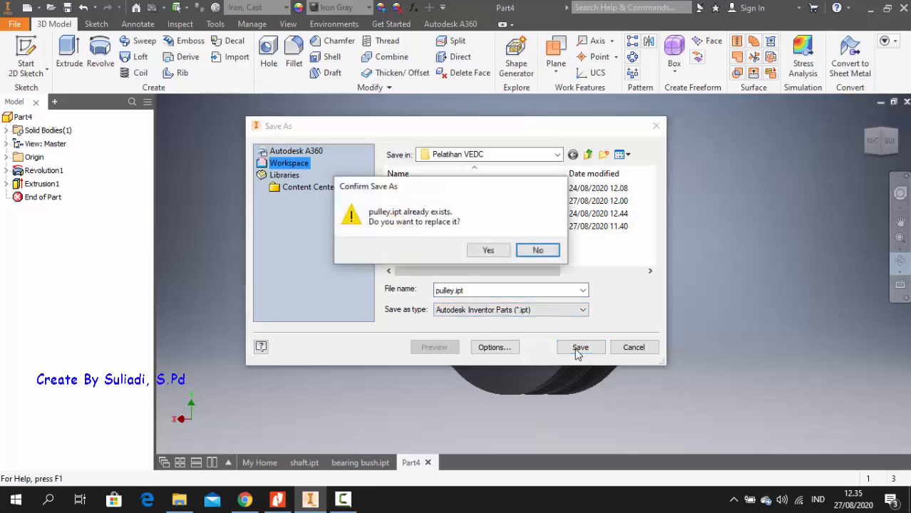
click(488, 251)
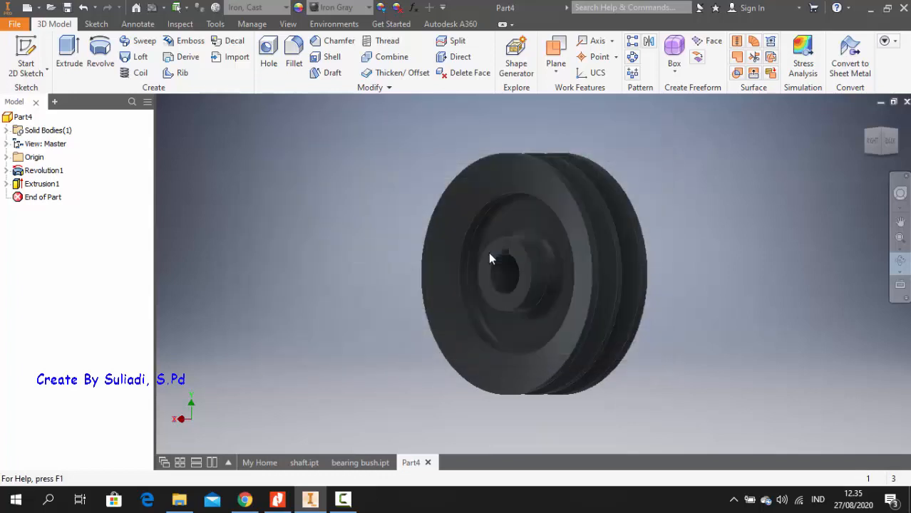